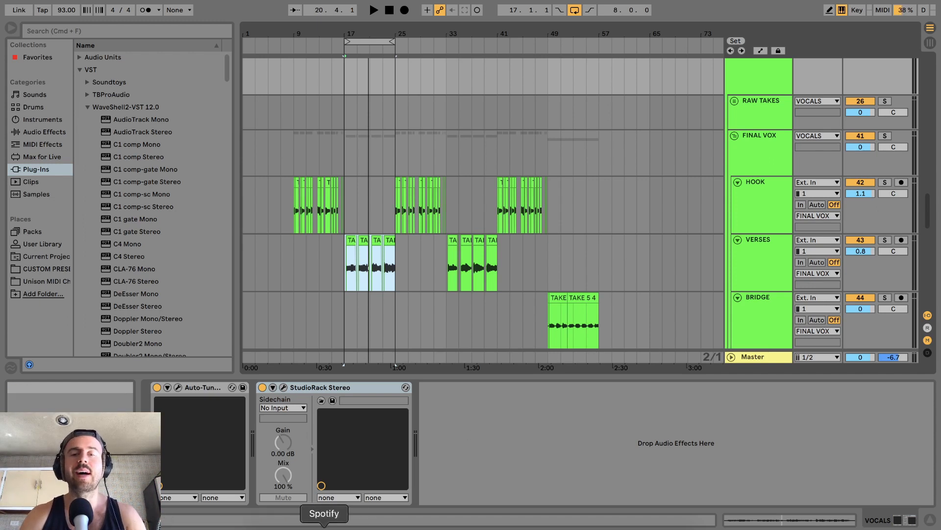
Check the reference song Outta Time in Spotify and return to the vocal tracks in Ableton Live
left_click(324, 525)
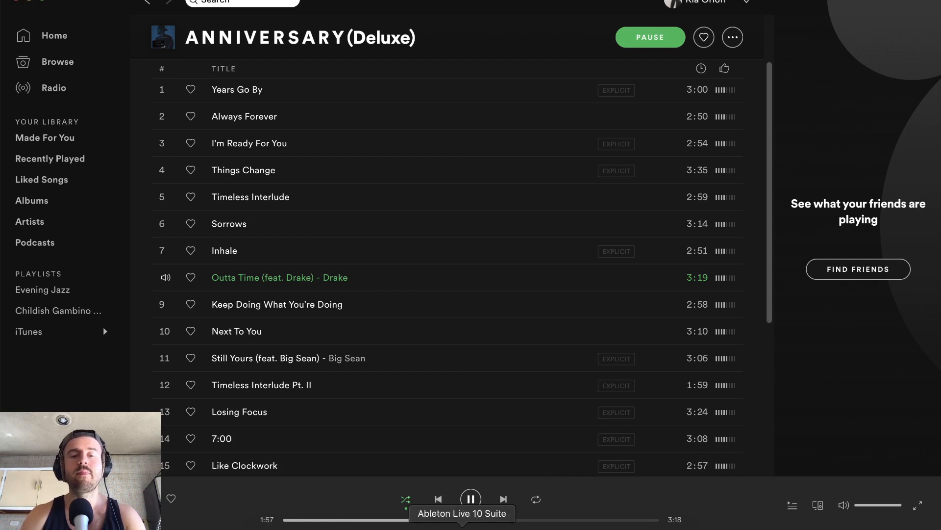
left_click(461, 527)
scroll(657, 218, "down", 3)
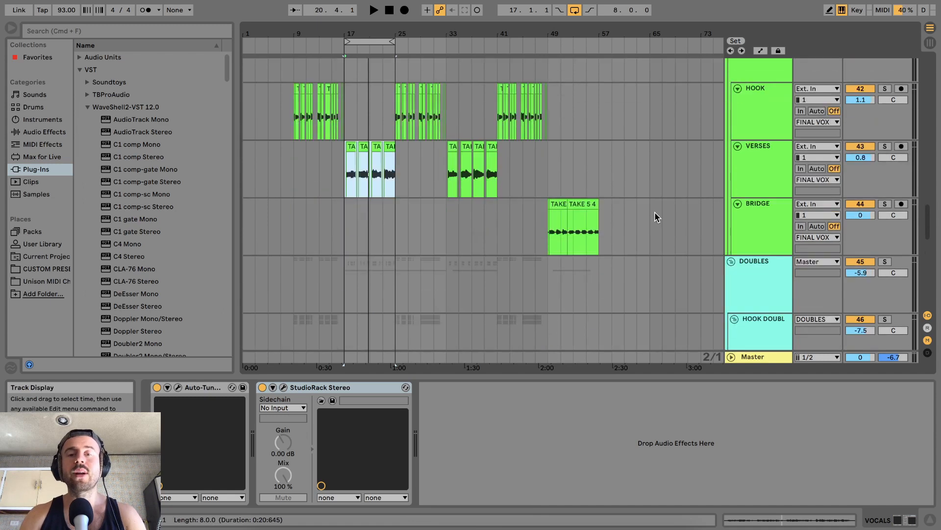
scroll(657, 218, "up", 6)
scroll(657, 218, "down", 1)
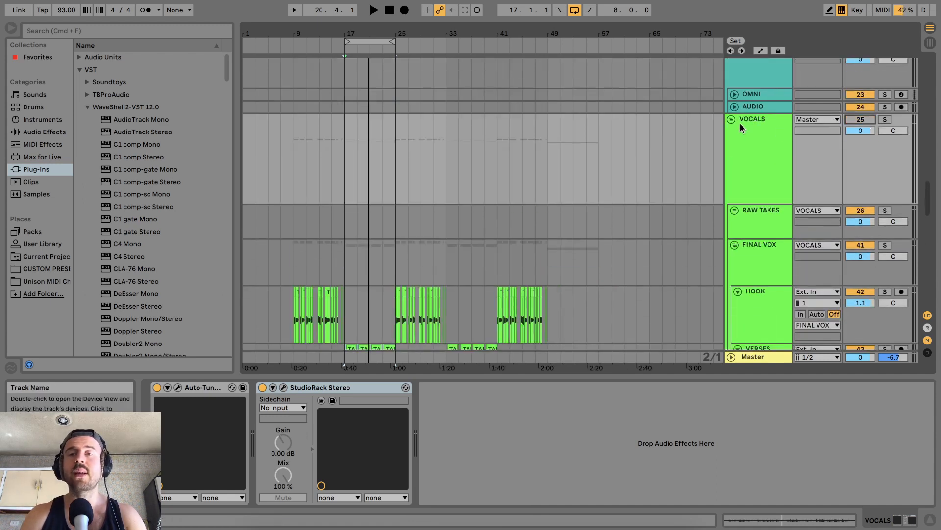
Fold the VOCALS and DOUBLES group tracks, leaving the TSPACER group folded below them
left_click(730, 120)
scroll(583, 162, "down", 2)
left_click(731, 124)
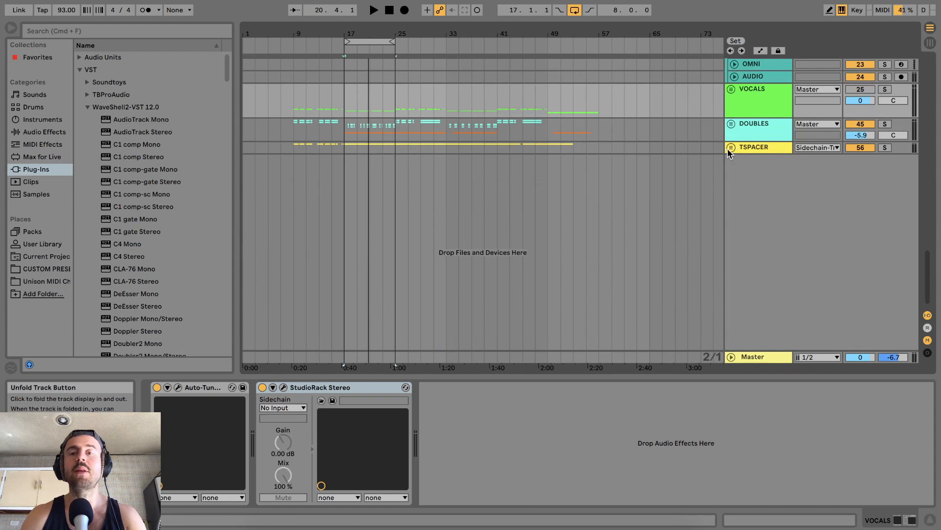
left_click(731, 148)
left_click(730, 148)
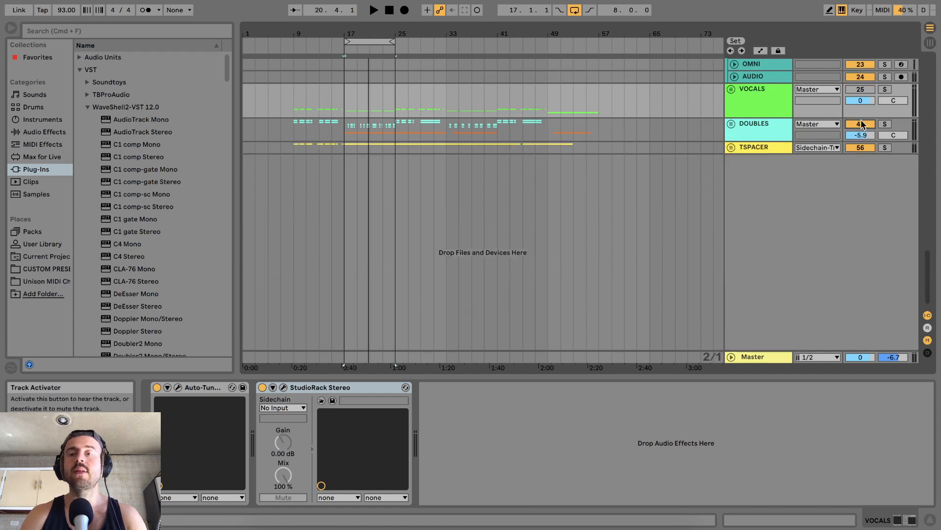
Move the eight-bar loop to start at bar 9 and play the beat from there
scroll(503, 158, "up", 5)
scroll(502, 158, "up", 15)
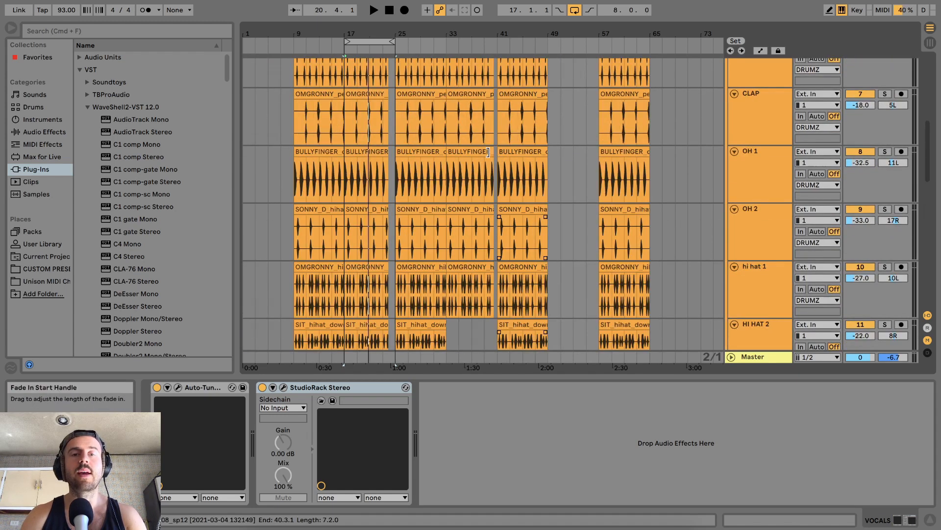
left_click_drag(362, 44, 312, 46)
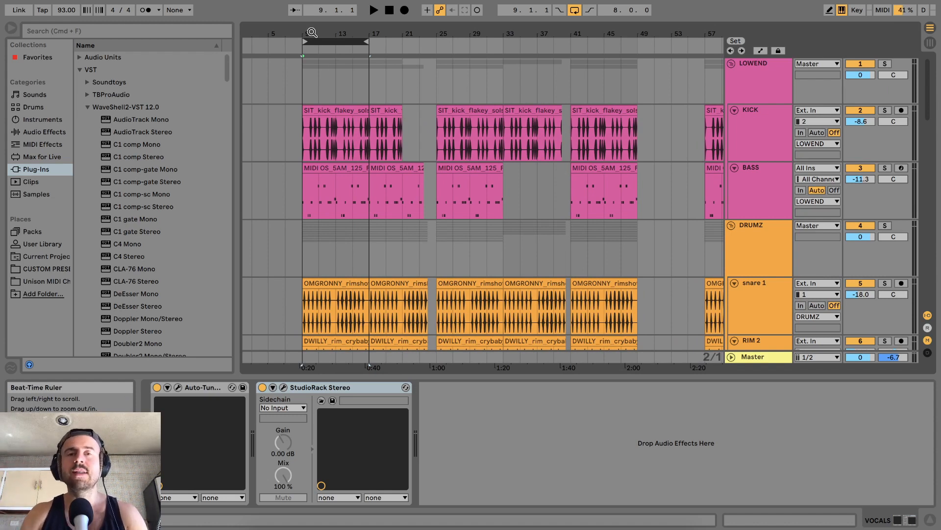
key("space")
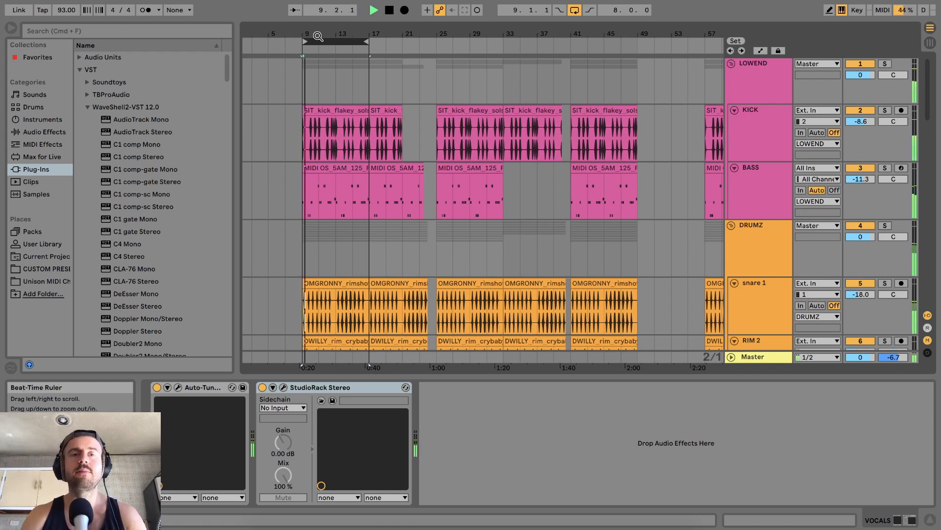
Move the eight-bar loop to start at bar 17 and look over the drum and sample tracks during playback
left_click_drag(322, 36, 388, 41)
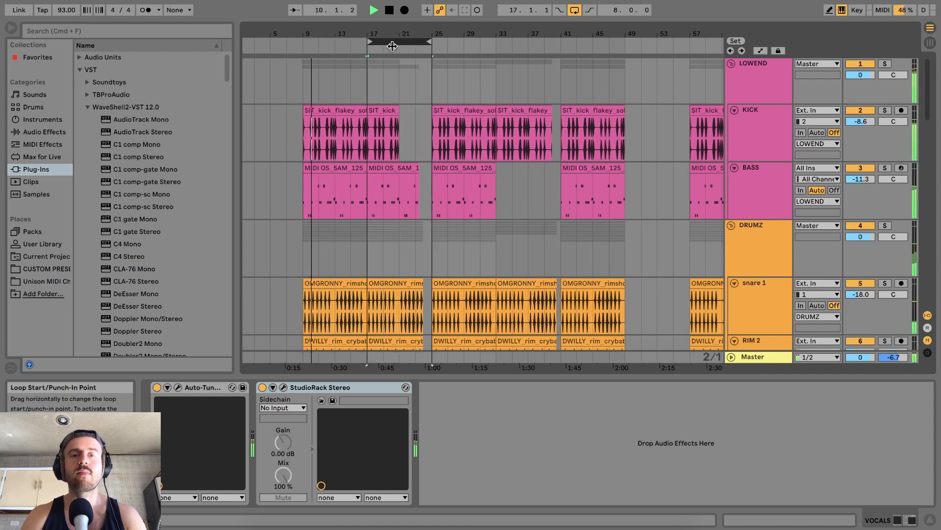
scroll(407, 126, "down", 5)
scroll(407, 126, "down", 10)
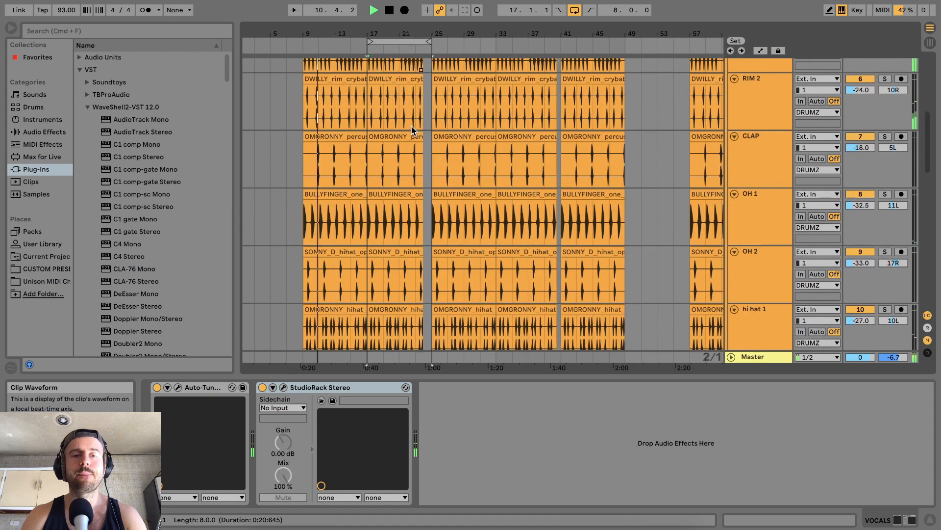
scroll(412, 125, "down", 10)
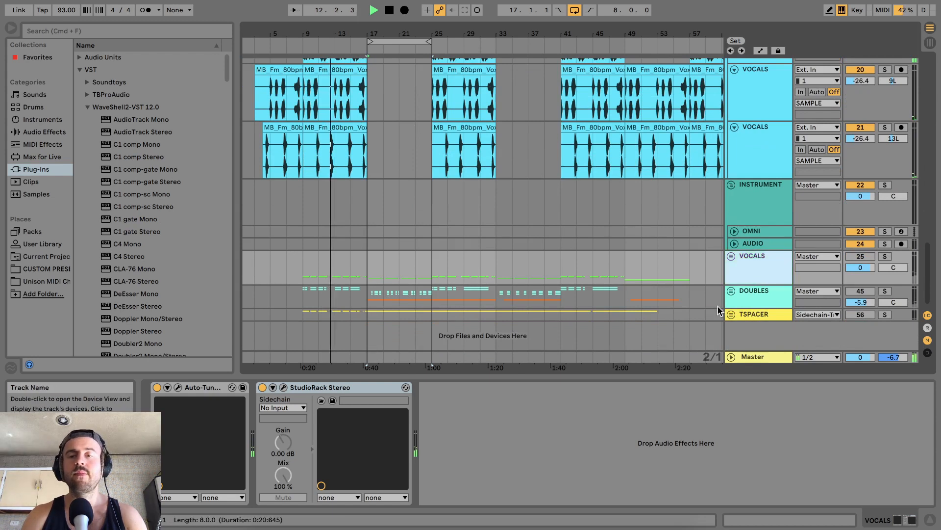
Unfold the DOUBLES and VOCALS groups and stop playback
left_click(731, 290)
scroll(696, 260, "down", 3)
left_click(743, 190)
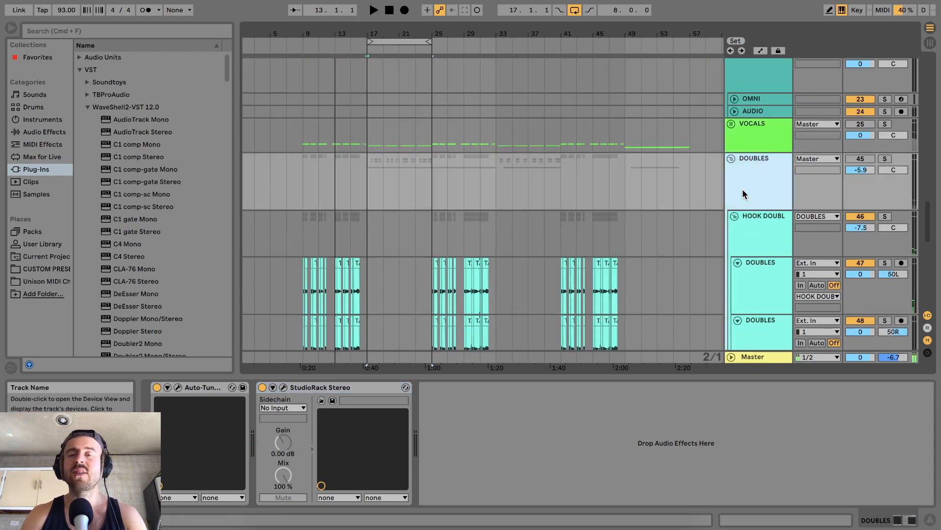
left_click(731, 126)
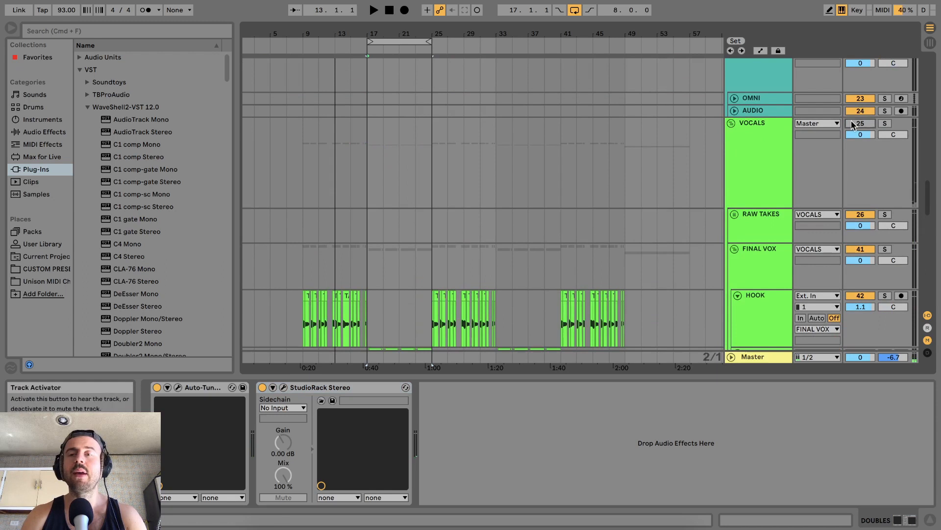
Look through the tracks in the VOCALS and DOUBLES groups, down to the ADLIBS track
scroll(728, 152, "down", 10)
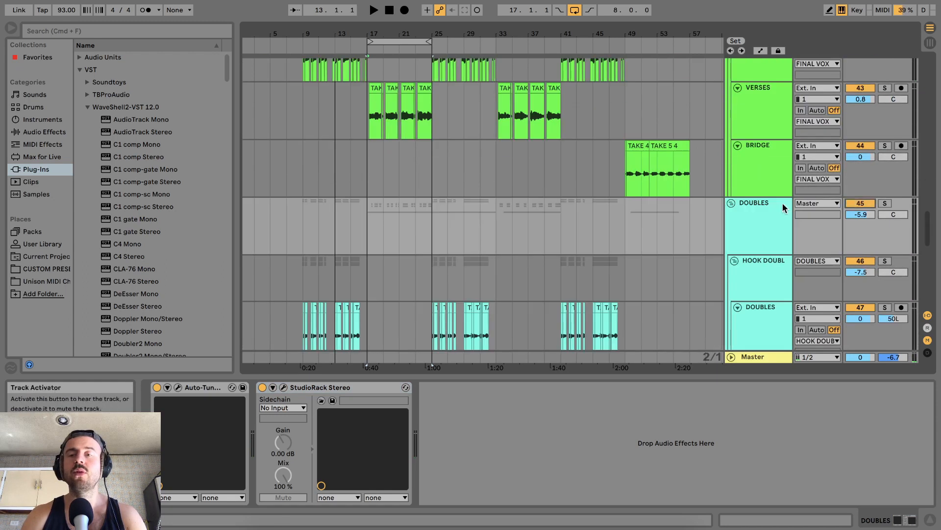
scroll(782, 203, "down", 8)
scroll(781, 203, "up", 8)
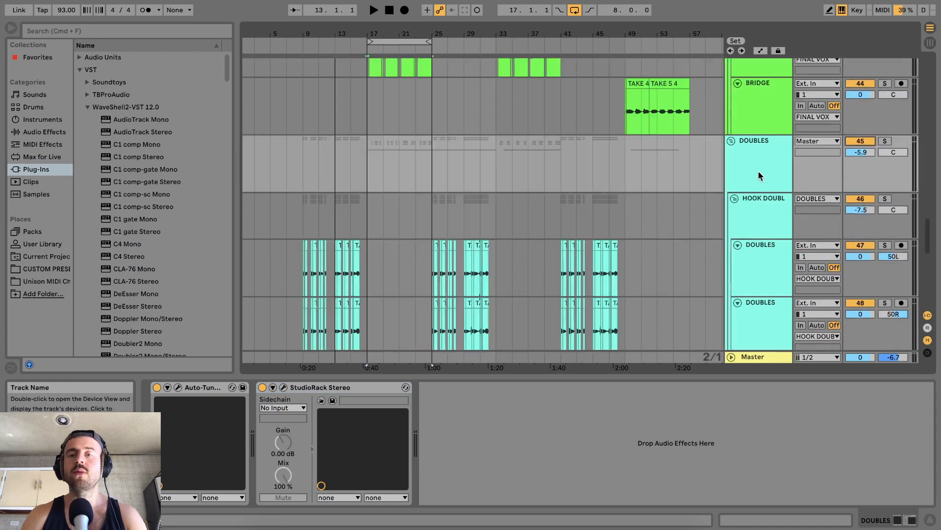
left_click(731, 142)
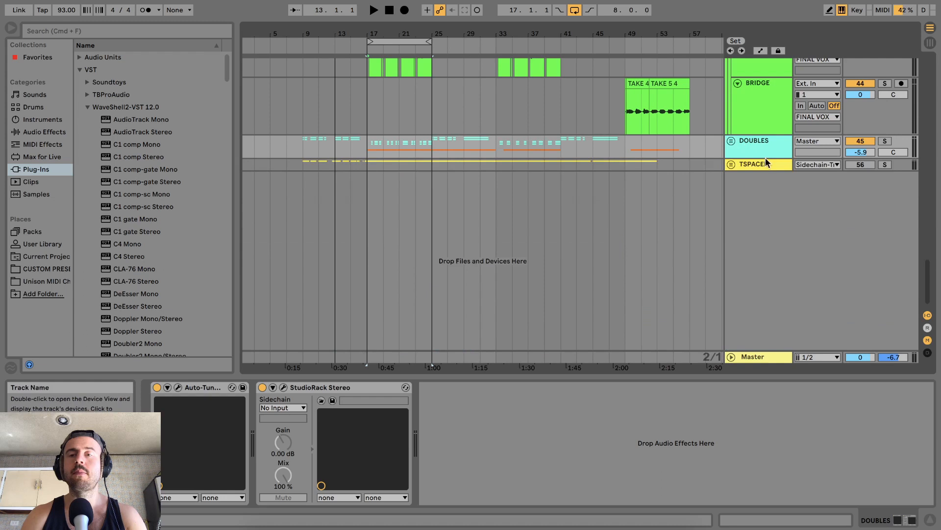
left_click(731, 141)
scroll(756, 216, "down", 6)
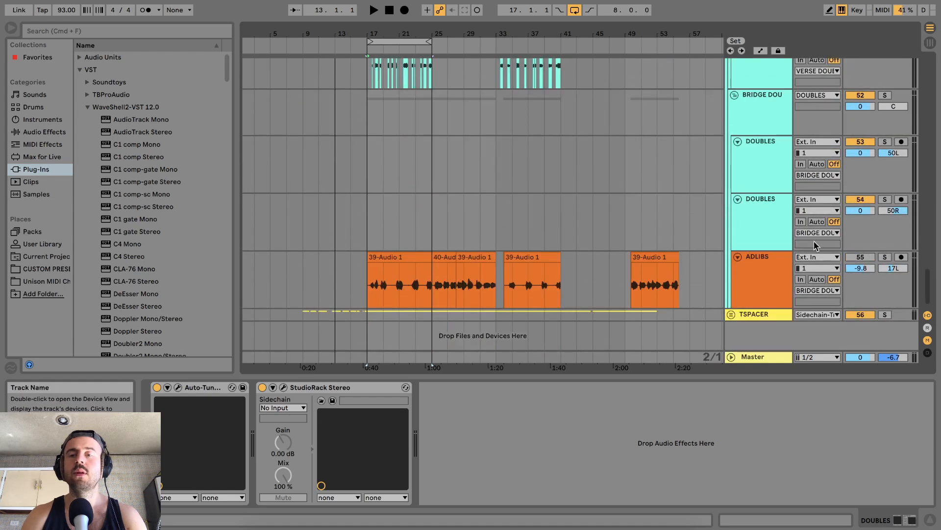
Listen to the looped verse from bar 17 while reviewing the doubles, ad-libs and lead vocals, and fold the DOUBLES group
key("space")
scroll(713, 225, "up", 9)
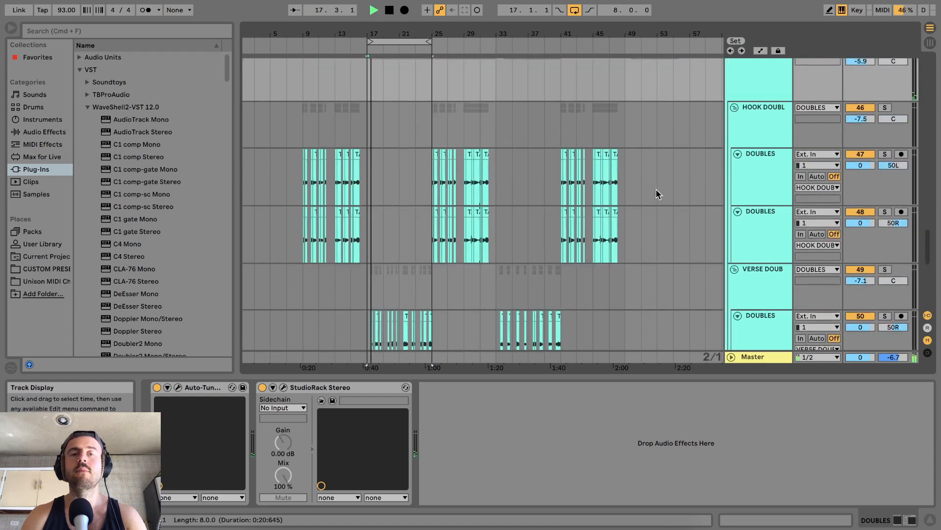
scroll(686, 197, "down", 8)
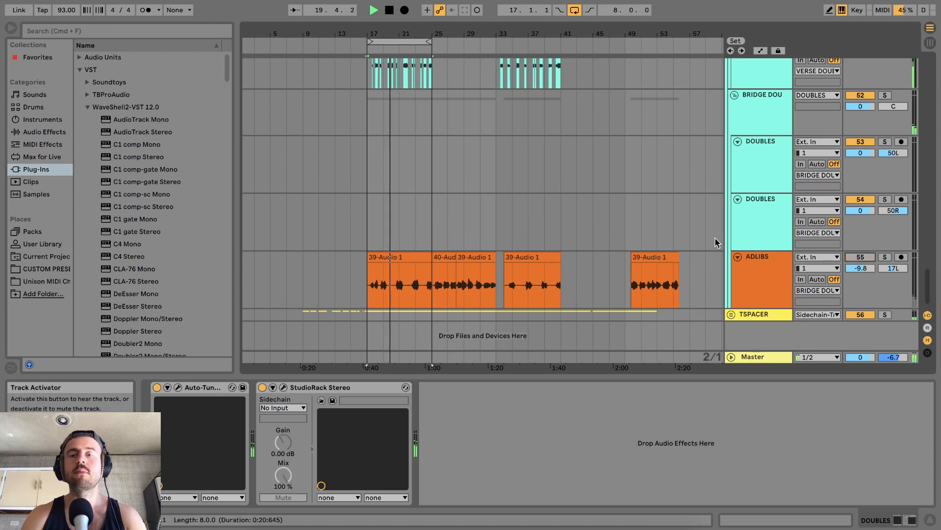
scroll(728, 231, "up", 3)
scroll(742, 218, "up", 10)
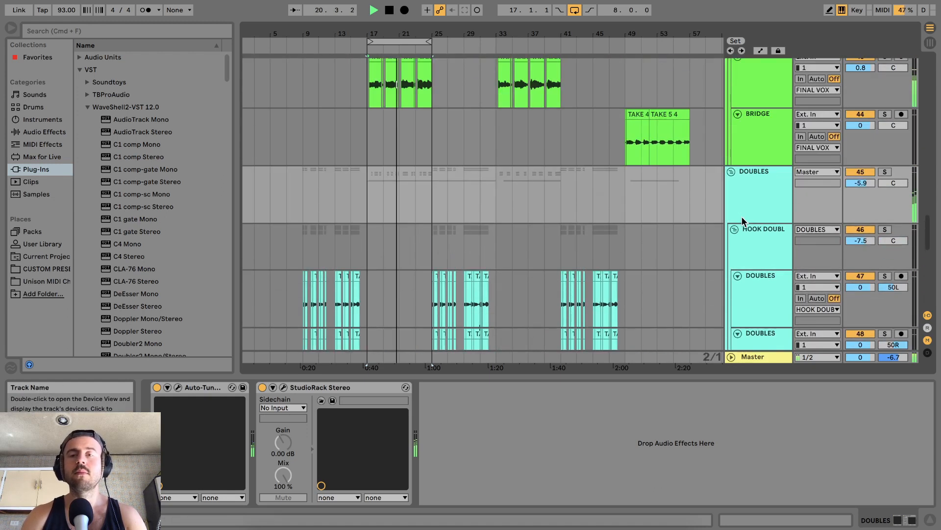
scroll(773, 217, "up", 2)
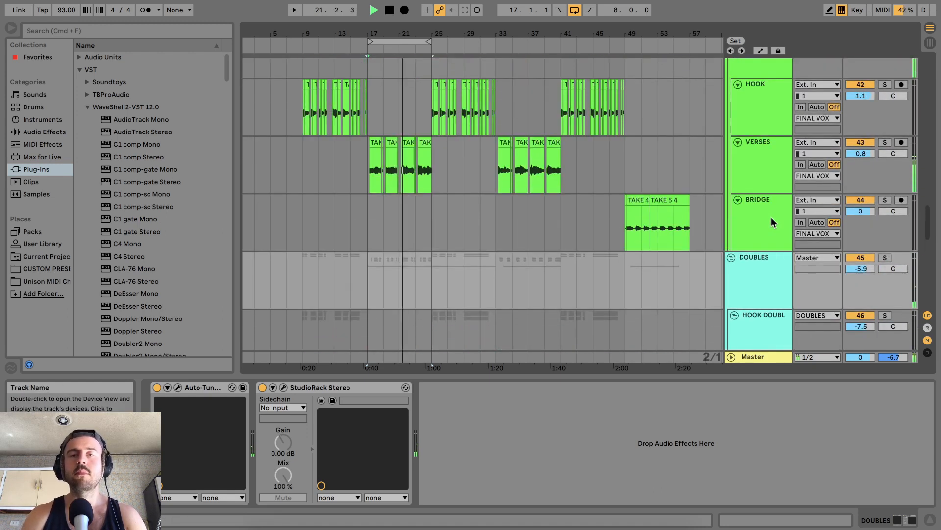
left_click(730, 257)
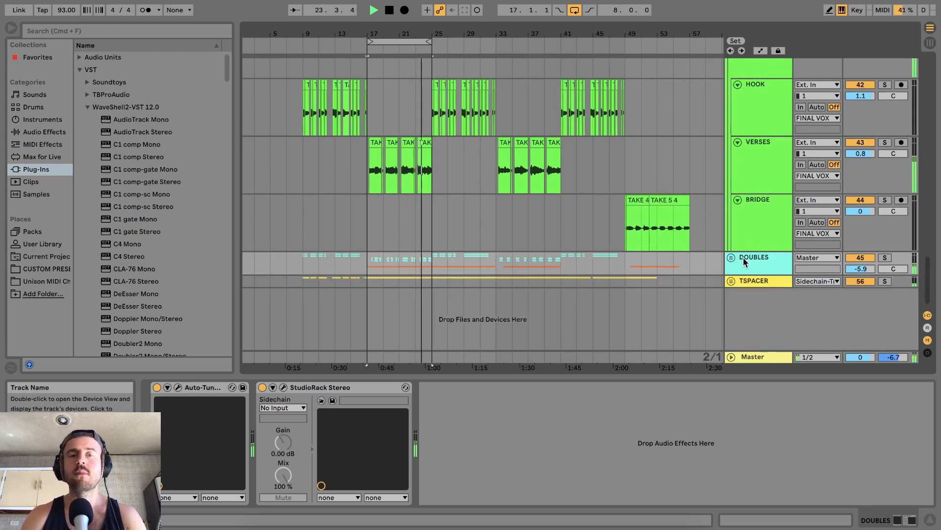
key("space")
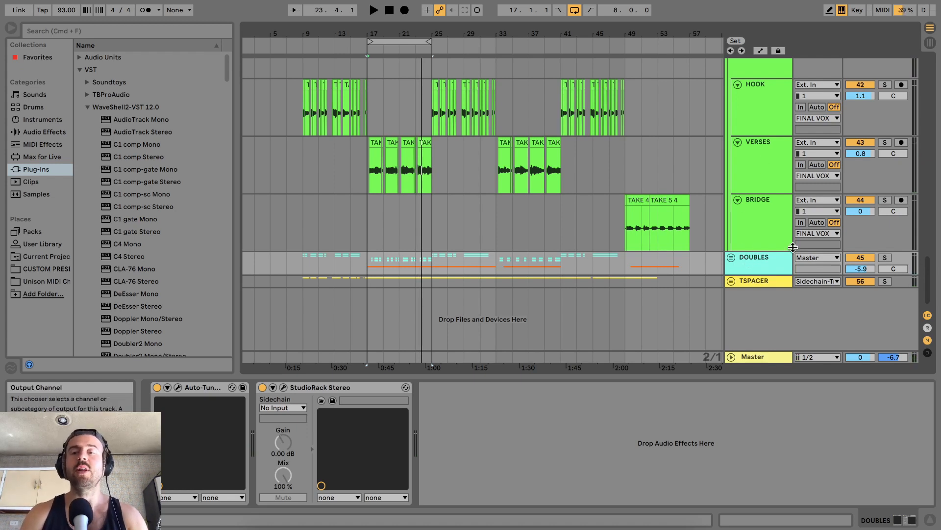
Unfold the DOUBLES group and bring the HOOK and VERSES lead vocal tracks back into view
left_click(731, 258)
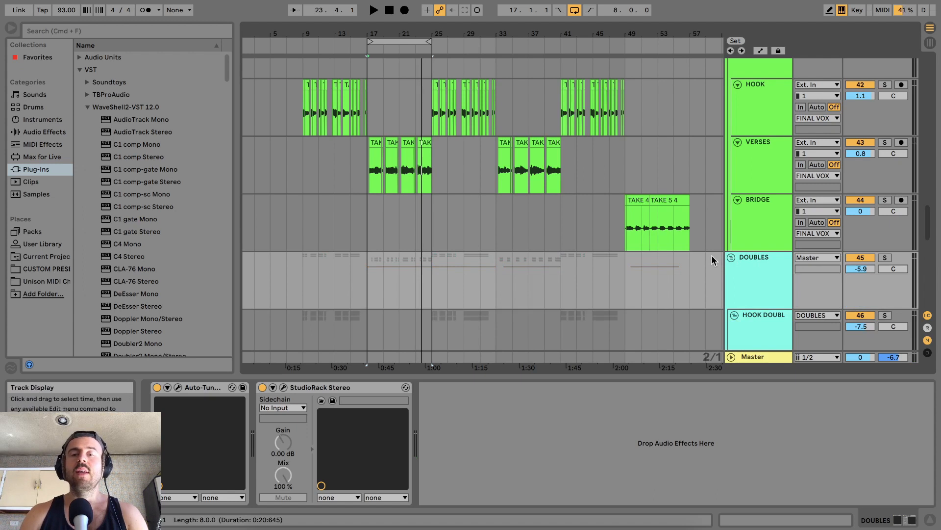
scroll(711, 258, "down", 3)
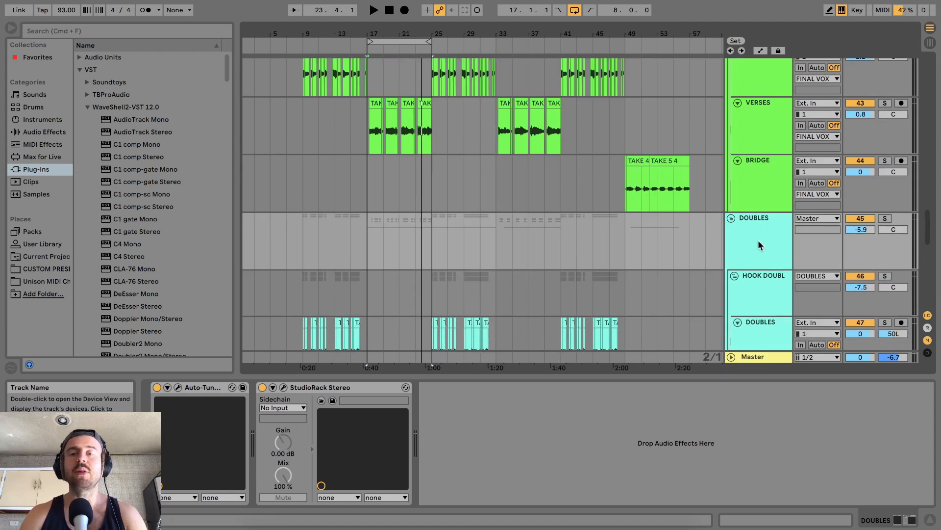
scroll(758, 240, "up", 6)
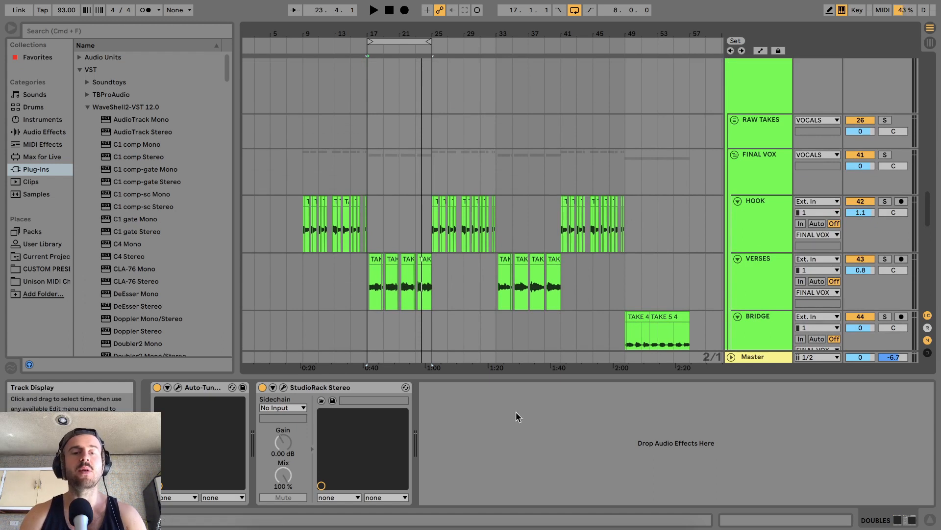
Open the StudioRack Stereo window on the DOUBLES group, examine its plugin chain and macros, and close it
left_click(319, 391)
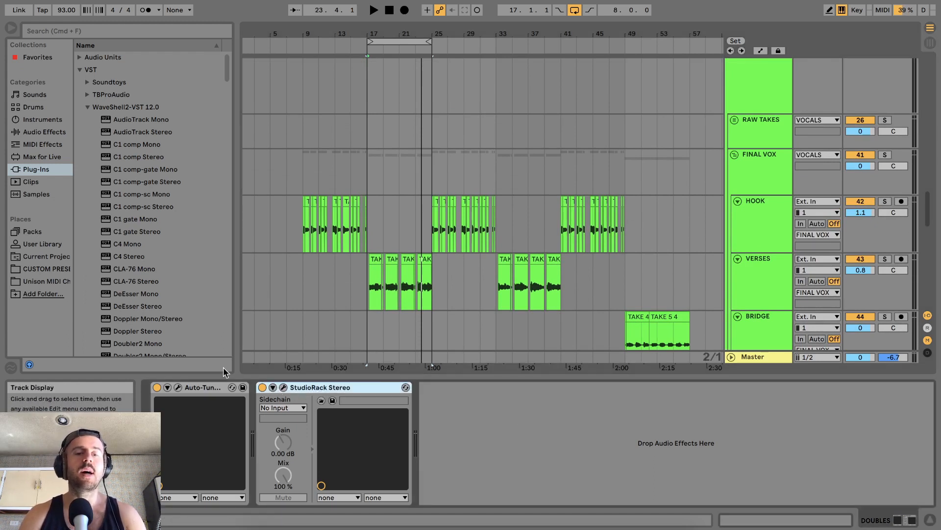
left_click(284, 387)
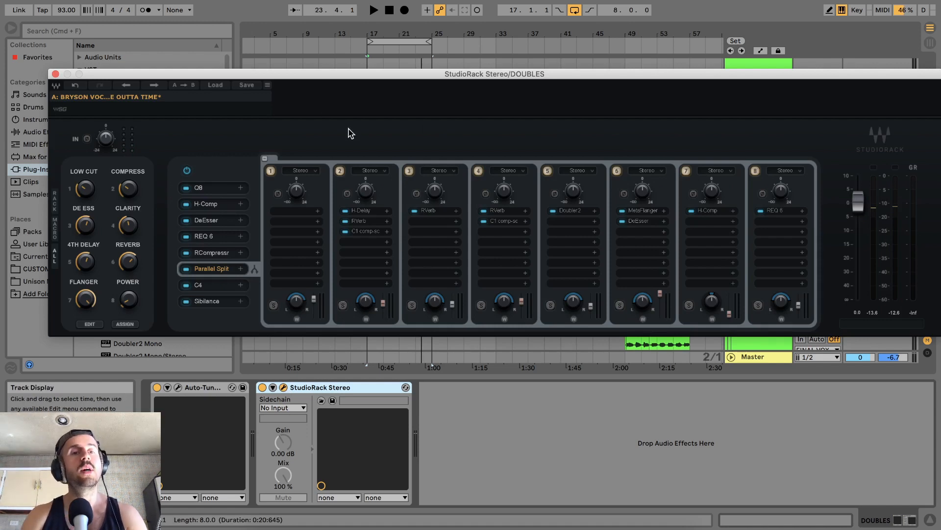
left_click(55, 74)
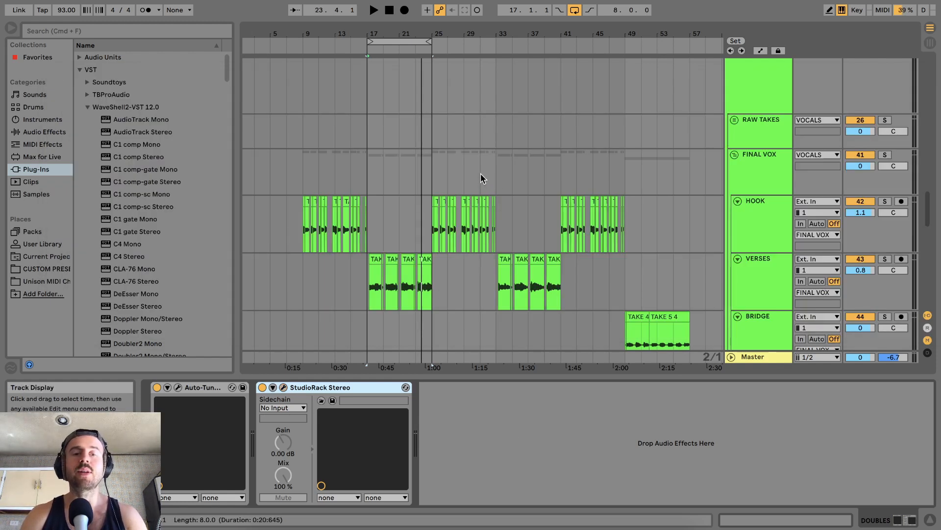
left_click(284, 388)
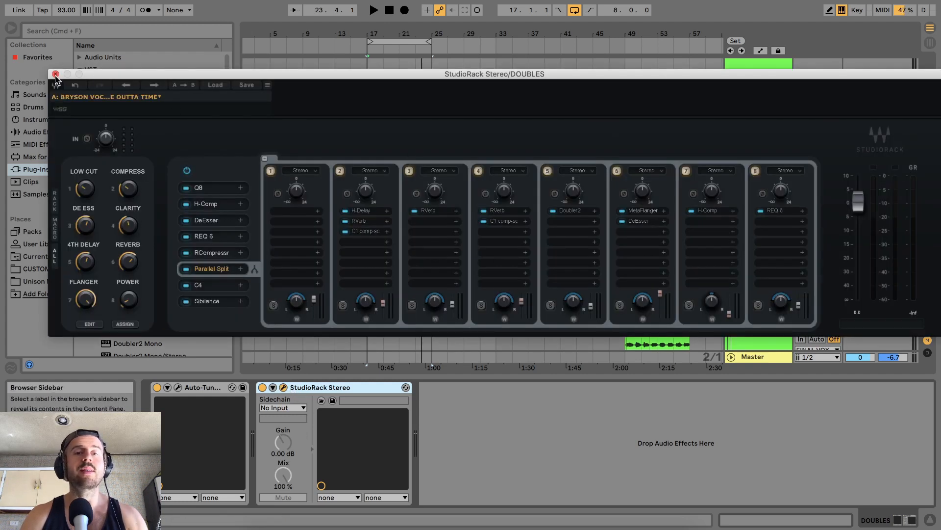
left_click(55, 74)
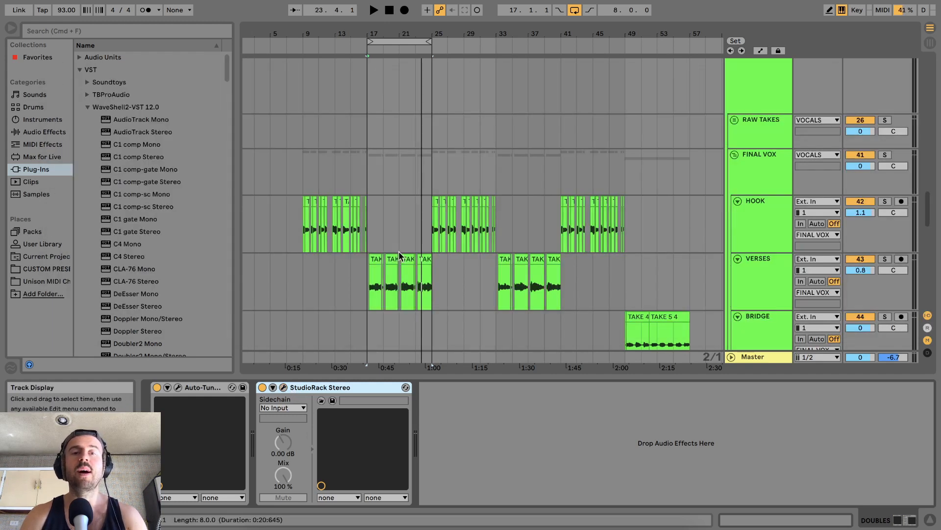
Solo the VOCALS group and play the loop, toggling the DOUBLES group's StudioRack Stereo off and back on
scroll(543, 172, "down", 1)
scroll(543, 171, "down", 2)
scroll(511, 205, "up", 6)
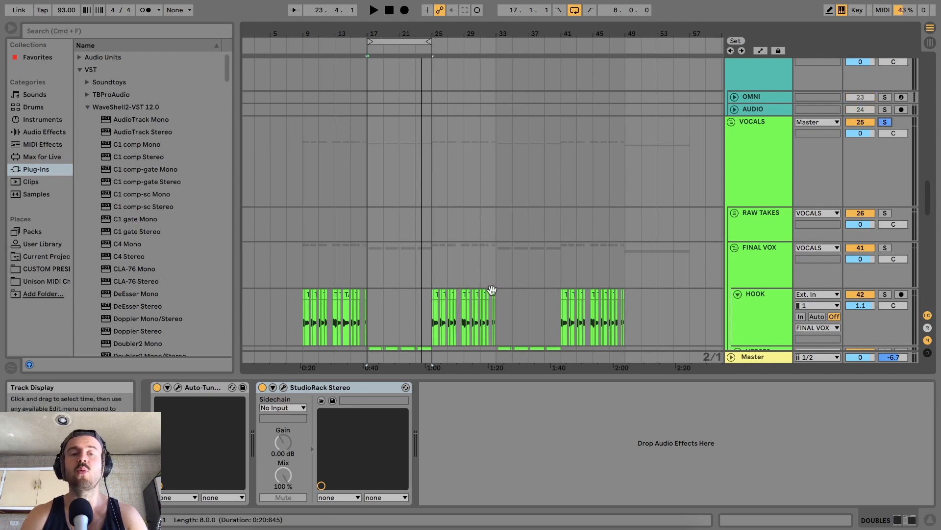
left_click(262, 387)
key("space")
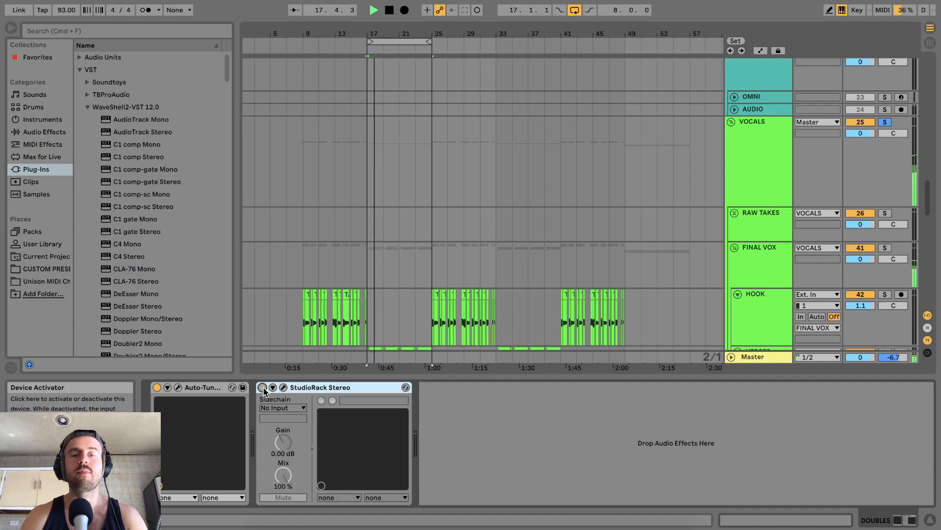
left_click(262, 387)
Listen to the VOCALS group with its StudioRack Stereo bypassed, and re-enable the rack after stopping playback
left_click(778, 202)
left_click(263, 388)
key("space")
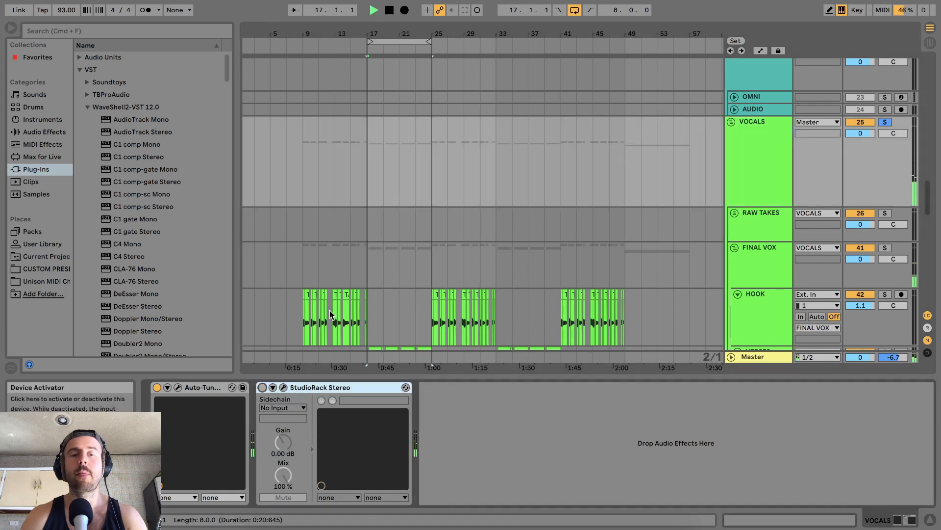
key("space")
left_click(263, 387)
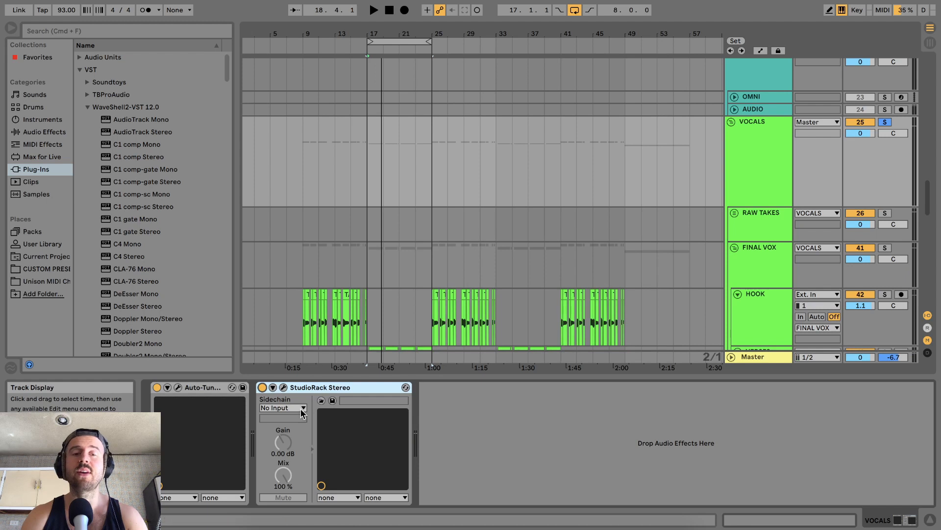
Play the looped VOCALS section, bypassing its StudioRack Stereo for comparison, and re-enable the rack before stopping playback
key("space")
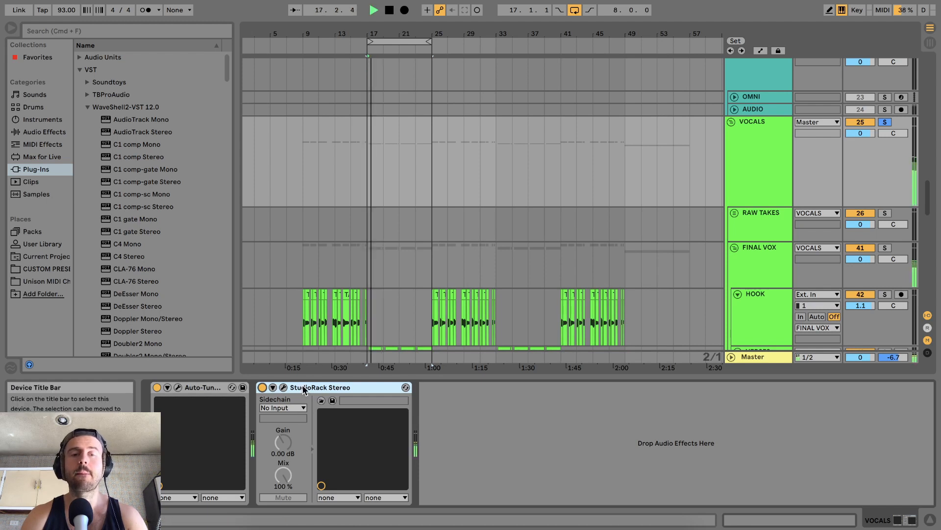
left_click(263, 387)
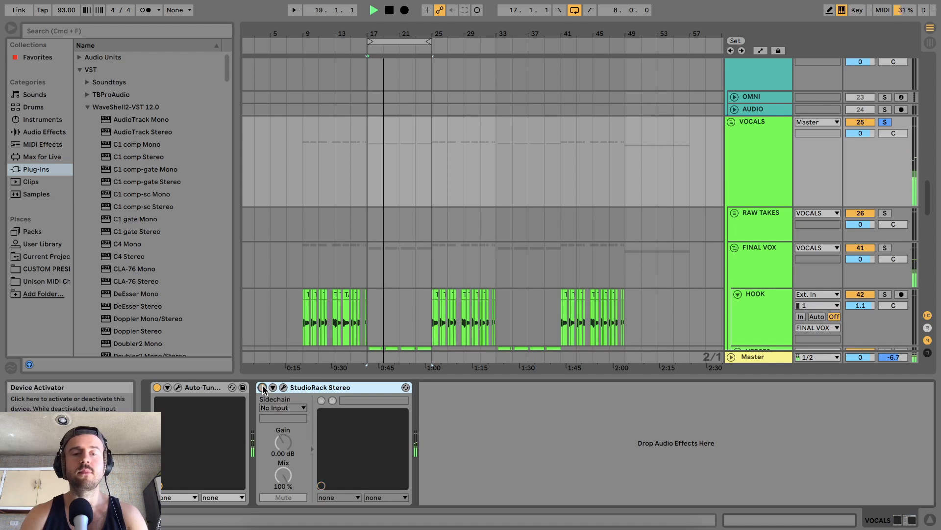
left_click(263, 387)
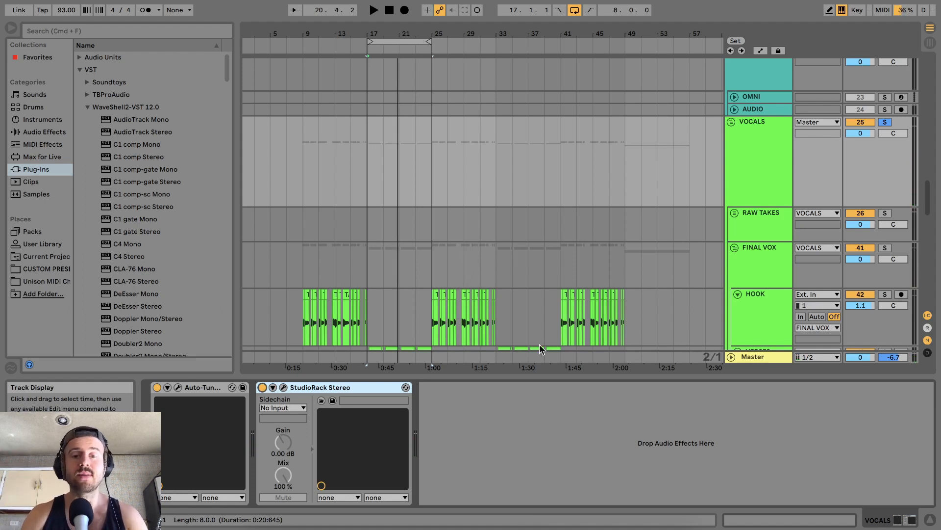
left_click(517, 522)
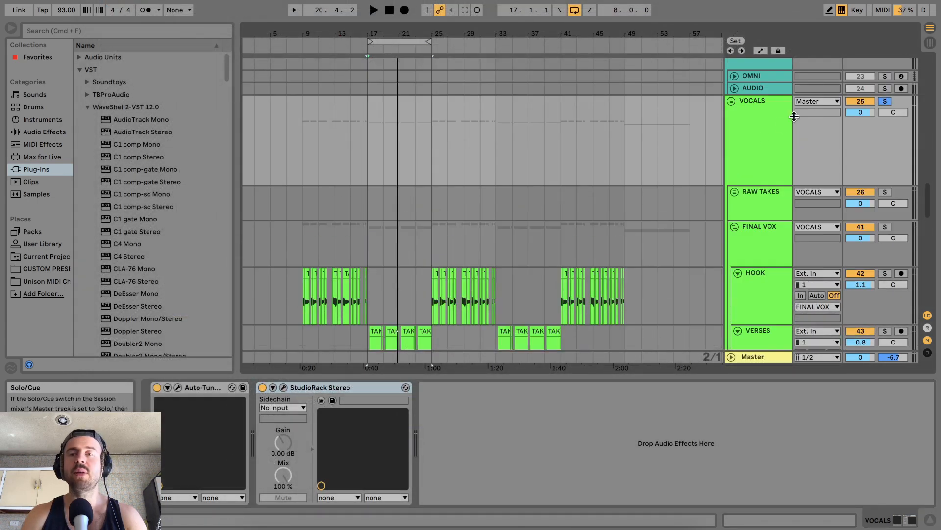
Fold the DOUBLES group and keep VOCALS unfolded, reviewing the HOOK, VERSES and BRIDGE lead tracks
scroll(757, 126, "down", 1)
left_click(733, 97)
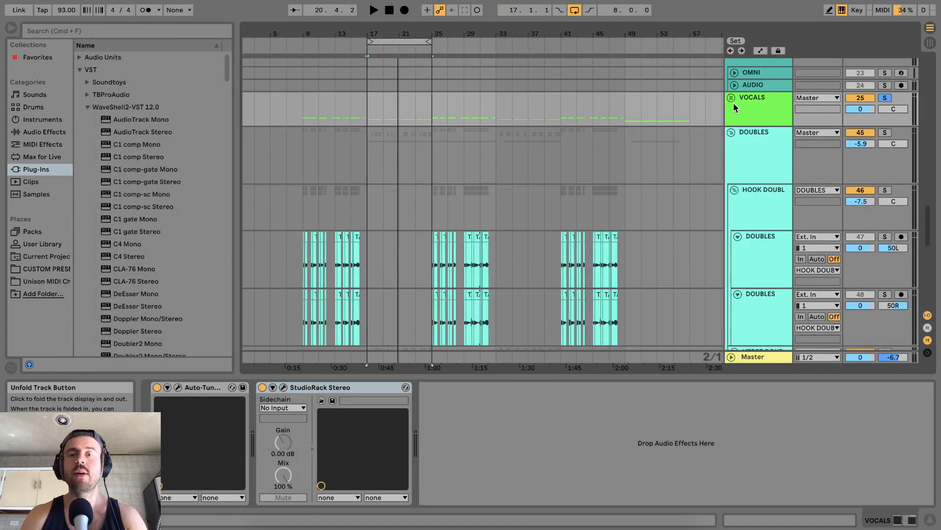
left_click(731, 132)
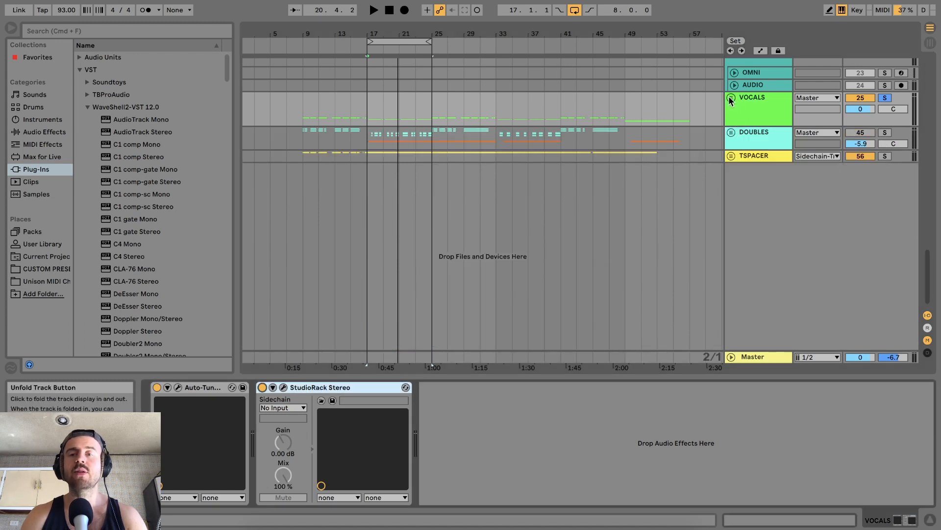
left_click(730, 99)
left_click(752, 131)
scroll(549, 166, "down", 3)
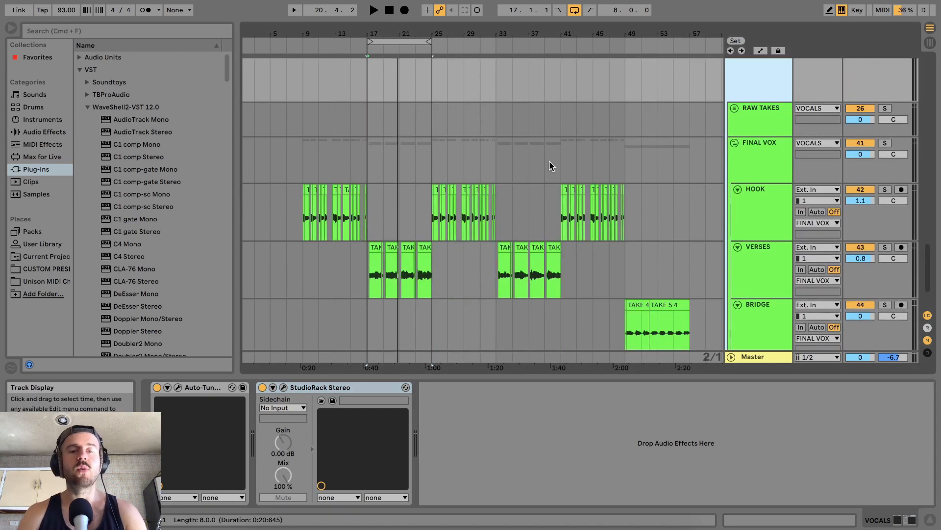
scroll(549, 165, "down", 2)
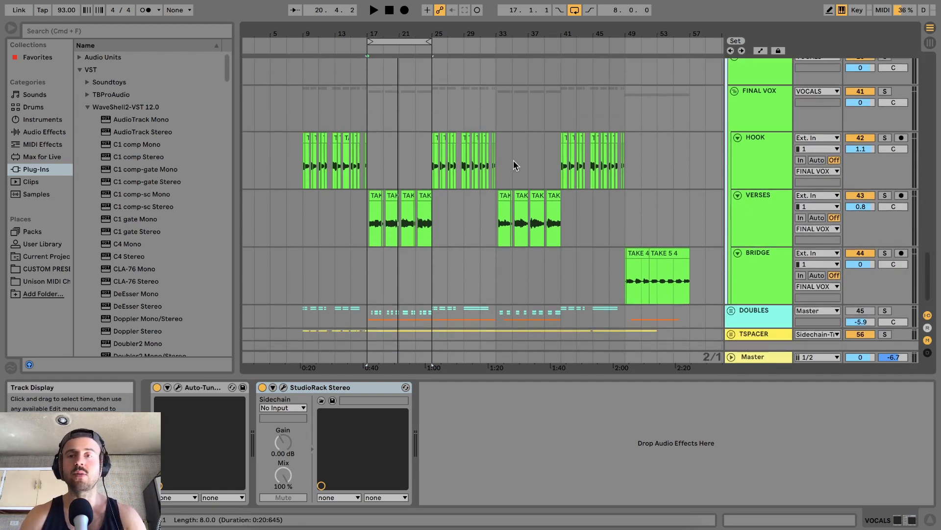
scroll(549, 160, "up", 5)
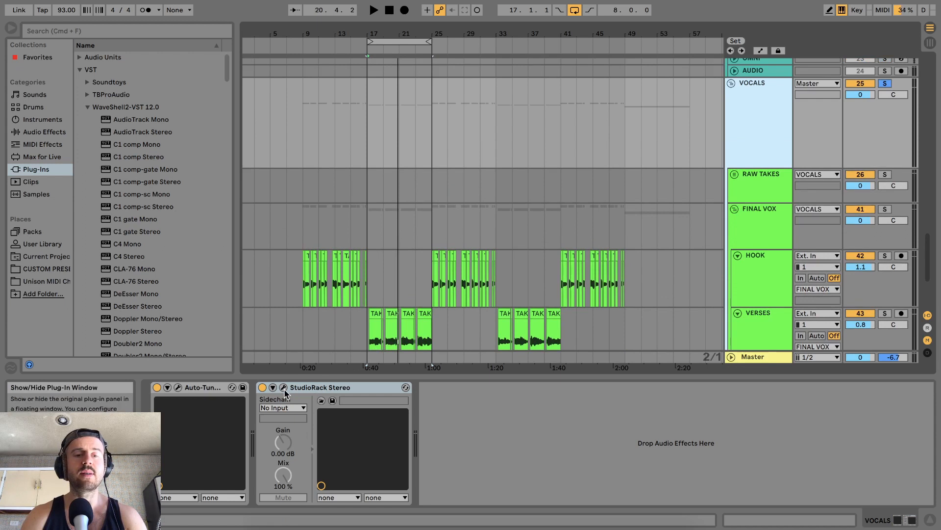
Open the StudioRack on the VOCALS group and bypass every plugin in its chain except the Q8 equalizer
left_click(284, 387)
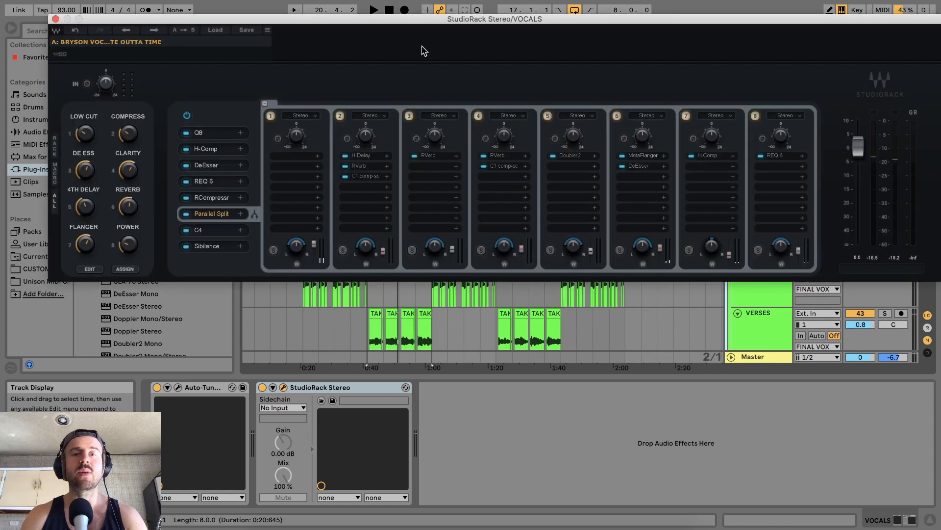
left_click_drag(405, 22, 529, 40)
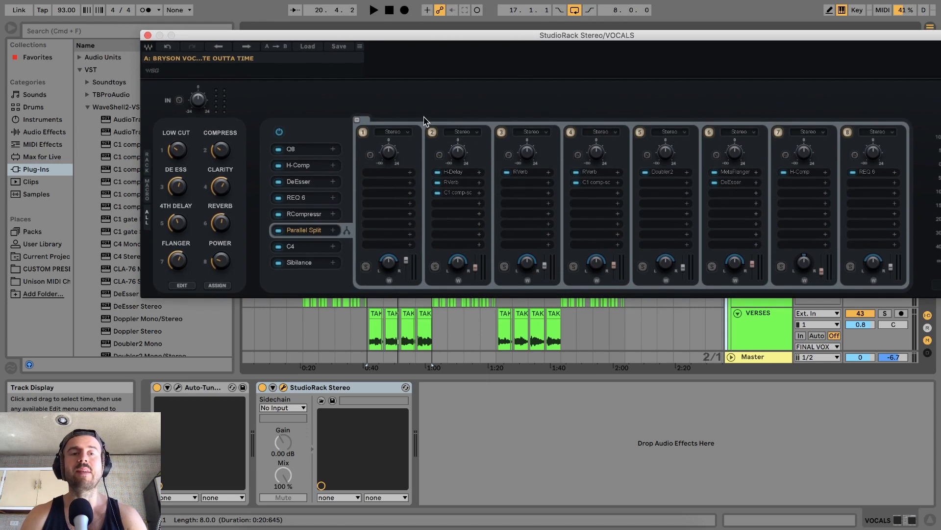
left_click_drag(303, 36, 367, 28)
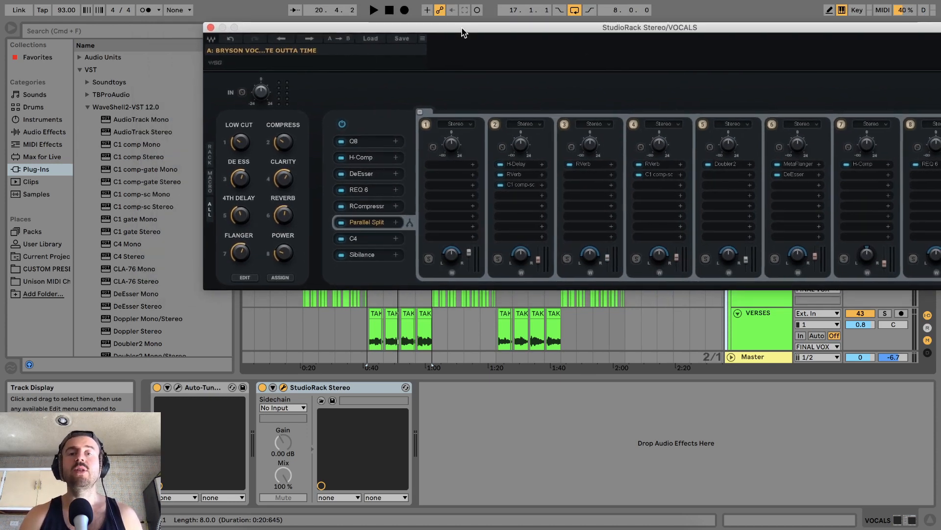
left_click_drag(464, 32, 357, 42)
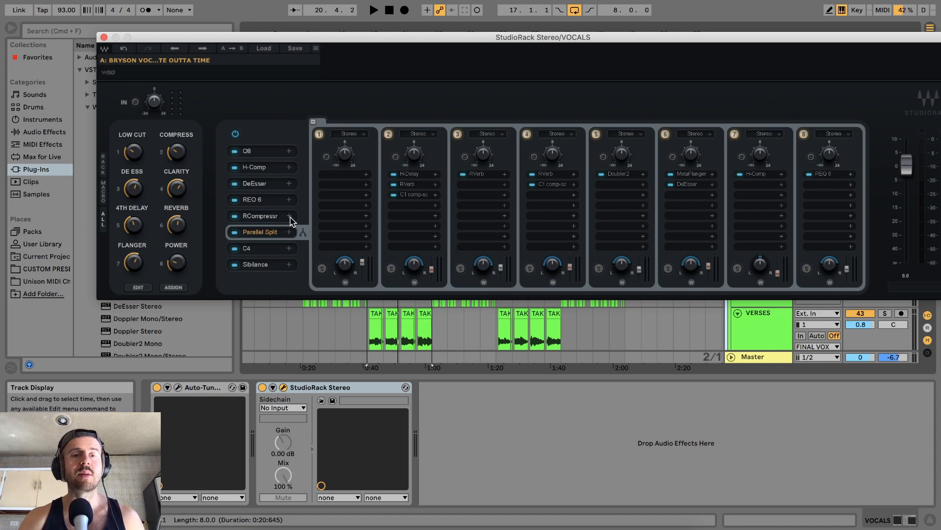
left_click(235, 265)
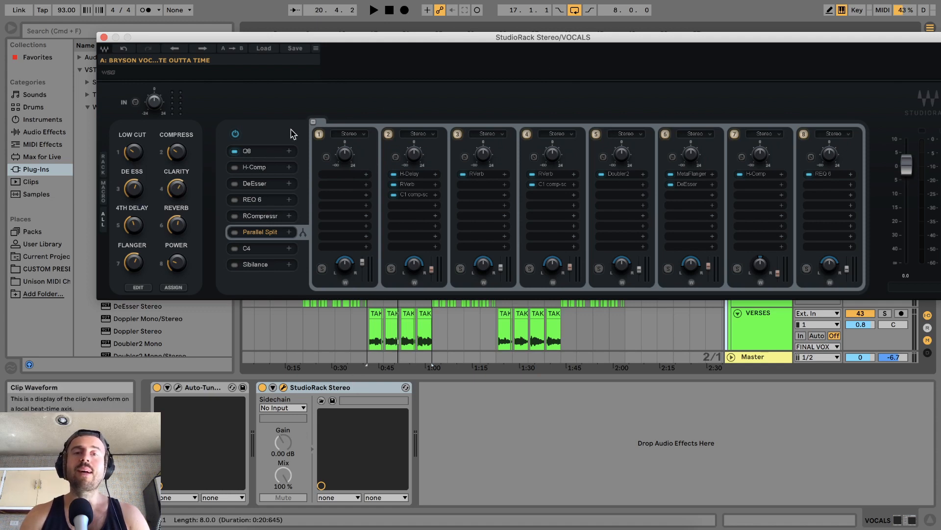
mouse_move(376, 39)
left_mouse_down()
mouse_move(376, 169)
mouse_move(371, 43)
left_mouse_up()
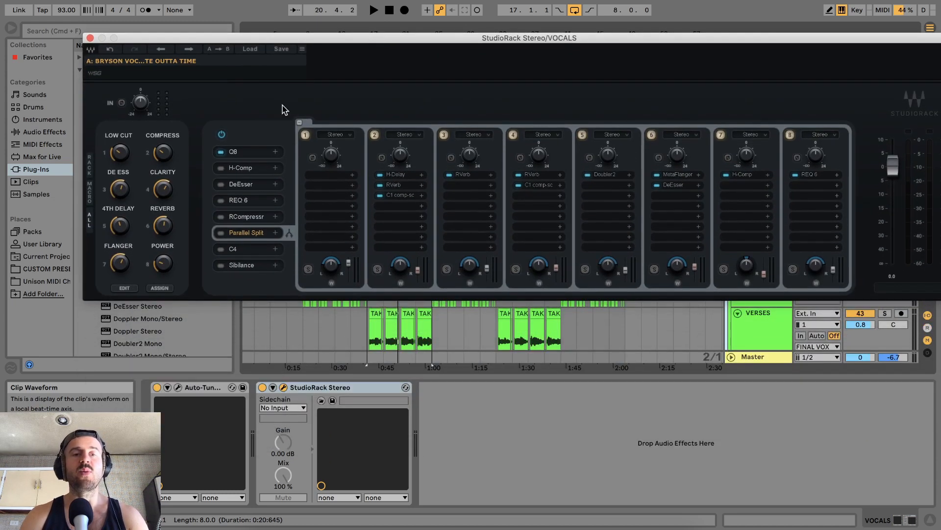
Open the Q8 equalizer in slot 1, examine its low cut and narrow band cuts, and close it
left_click(244, 155)
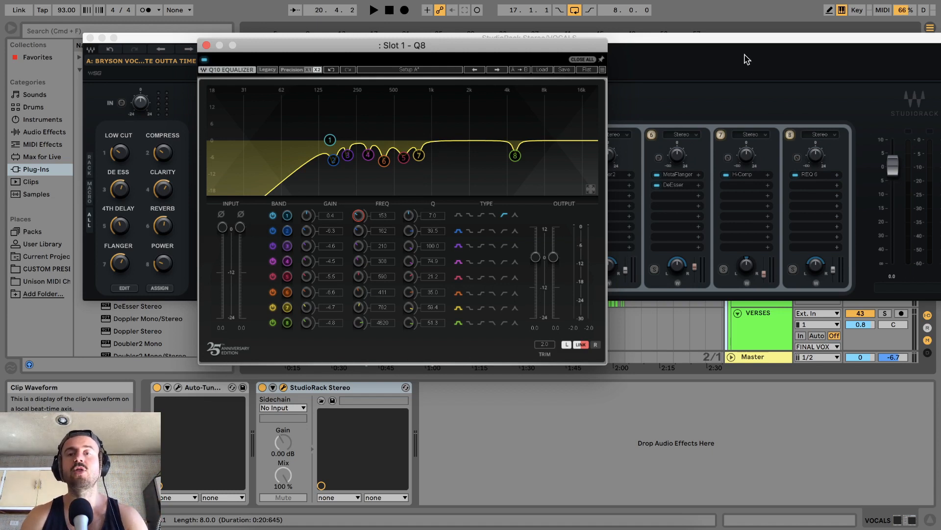
left_click_drag(717, 40, 705, 62)
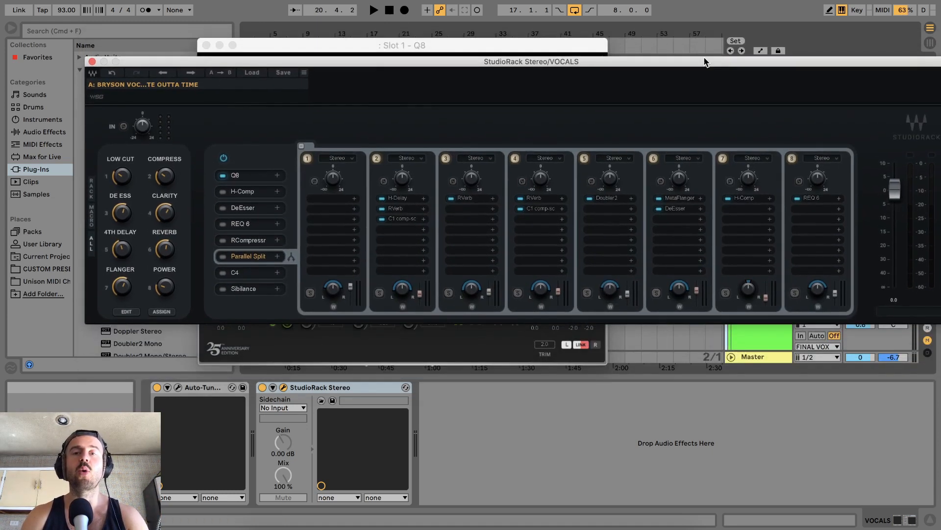
left_click_drag(520, 45, 542, 21)
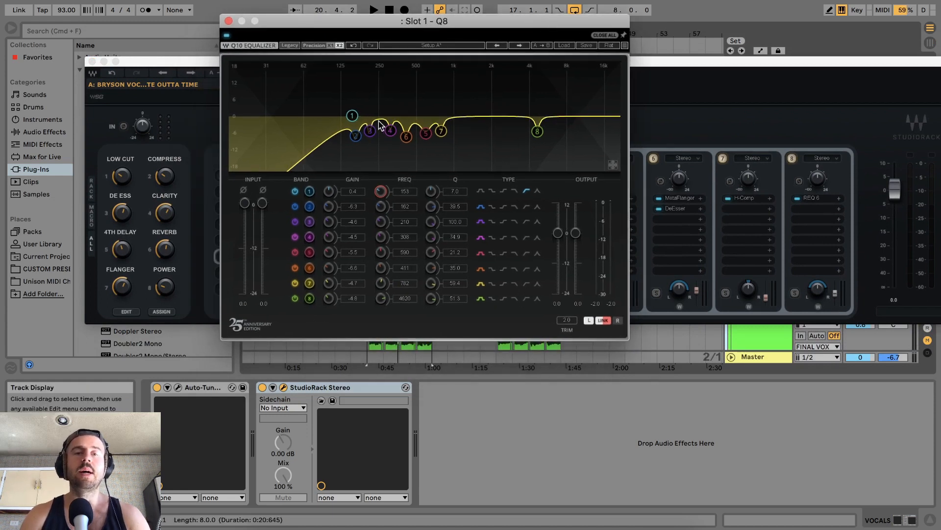
left_click_drag(315, 23, 366, 33)
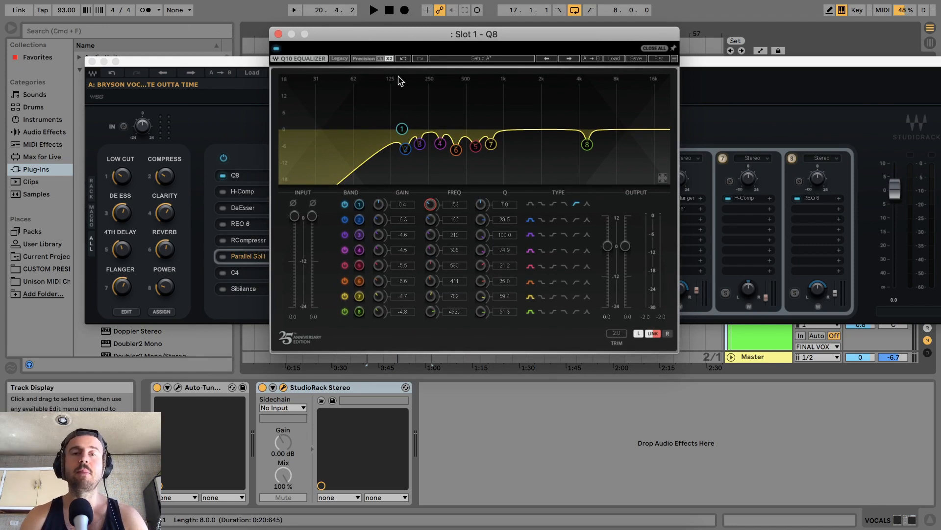
left_click_drag(426, 34, 473, 30)
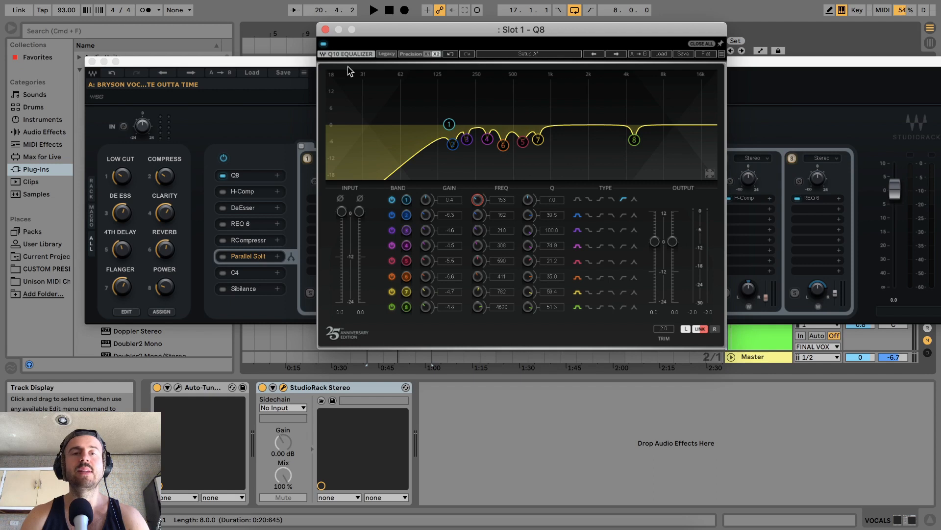
left_click(326, 30)
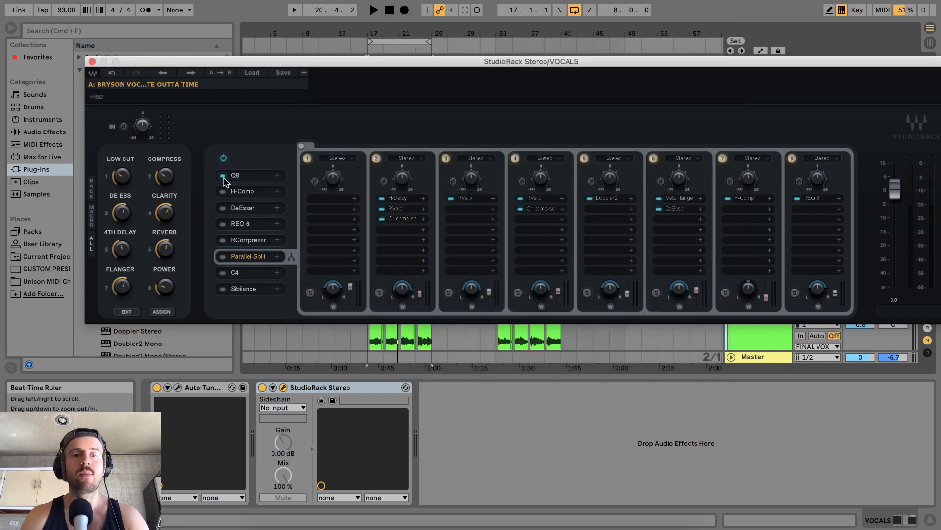
Play the vocal loop, switching the Q8 equalizer off and back on to compare, and stop playback
key("space")
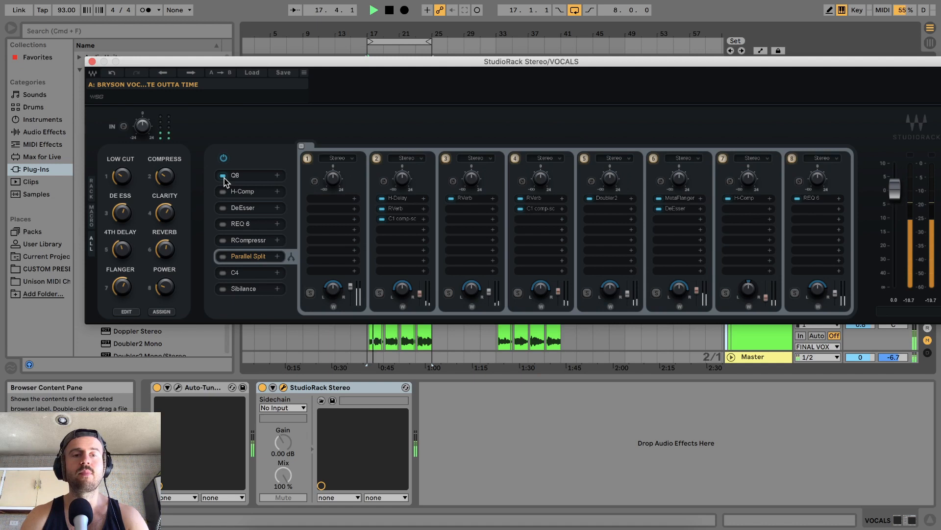
left_click(223, 177)
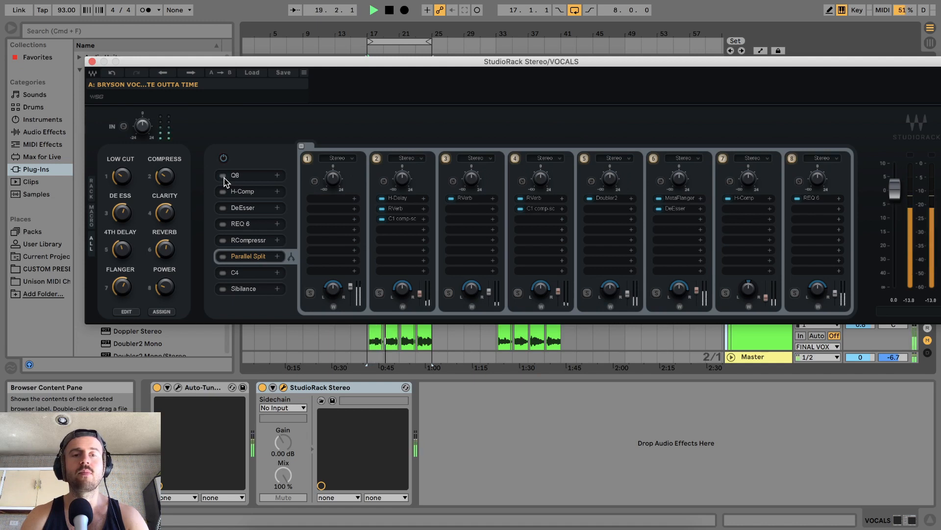
left_click(224, 177)
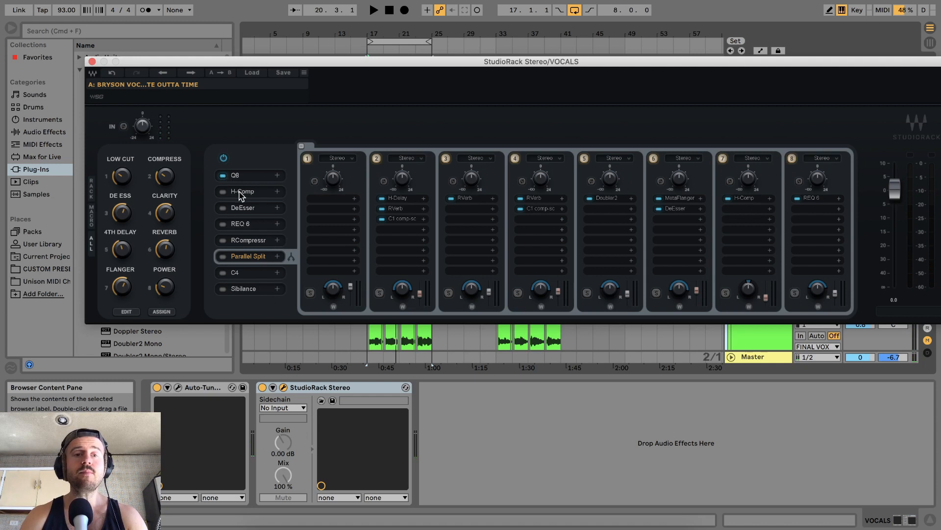
Reopen the Q8 equalizer below the rack and lower band 1's frequency to 121 with the LOW CUT macro
left_click(241, 192)
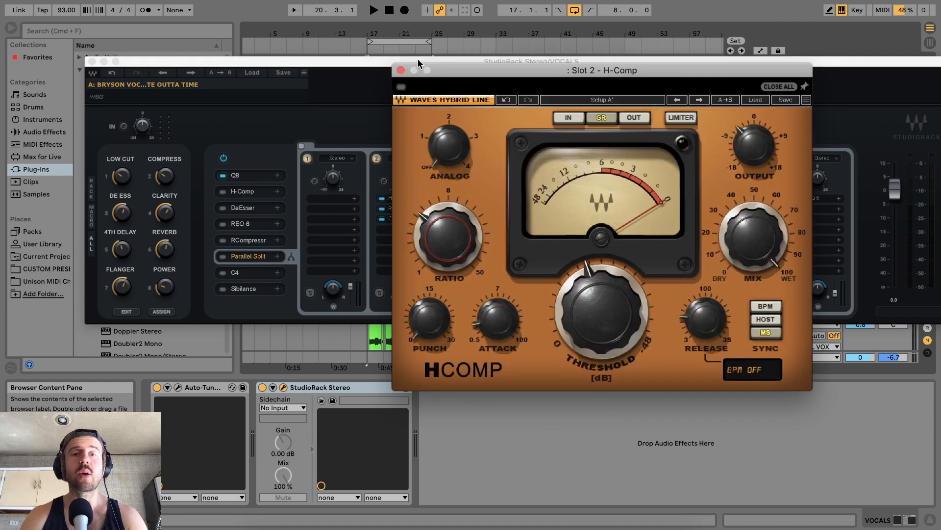
left_click(400, 70)
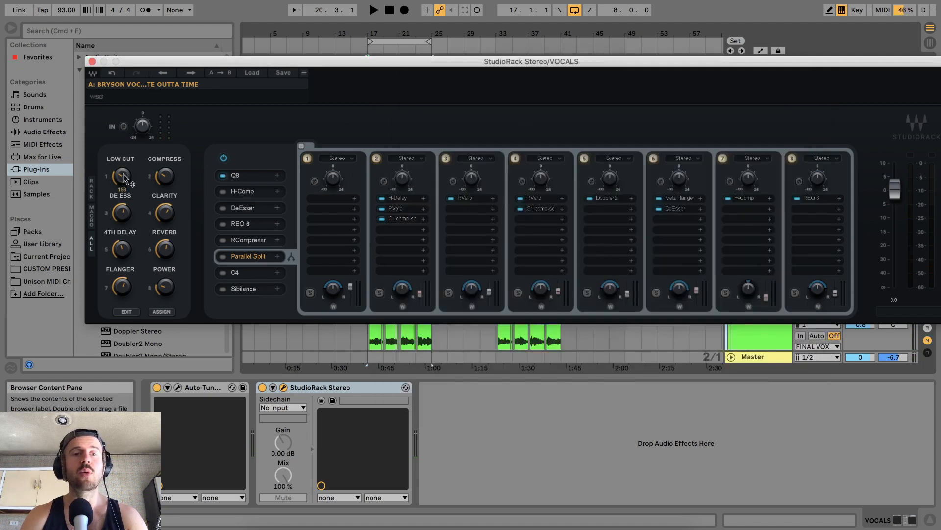
left_click(238, 175)
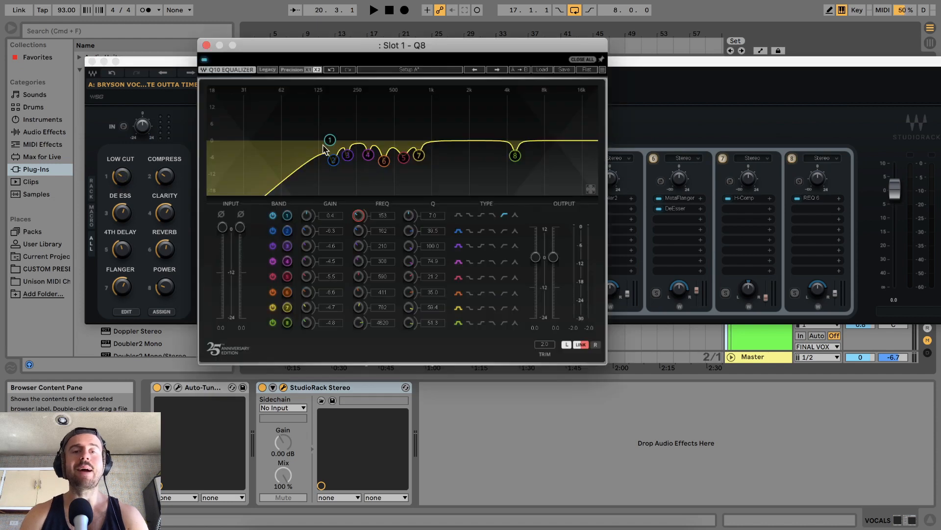
left_click_drag(316, 45, 420, 47)
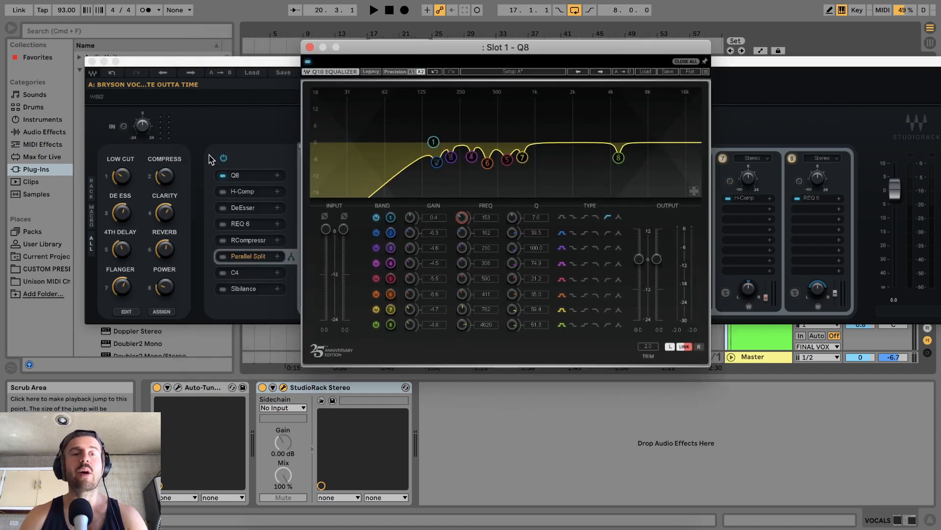
left_click(126, 180)
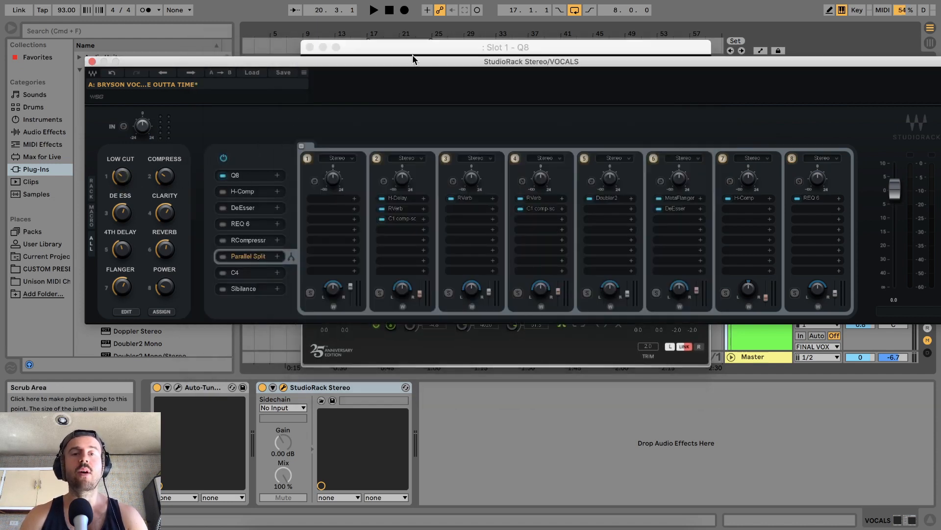
left_click_drag(415, 61, 413, 1)
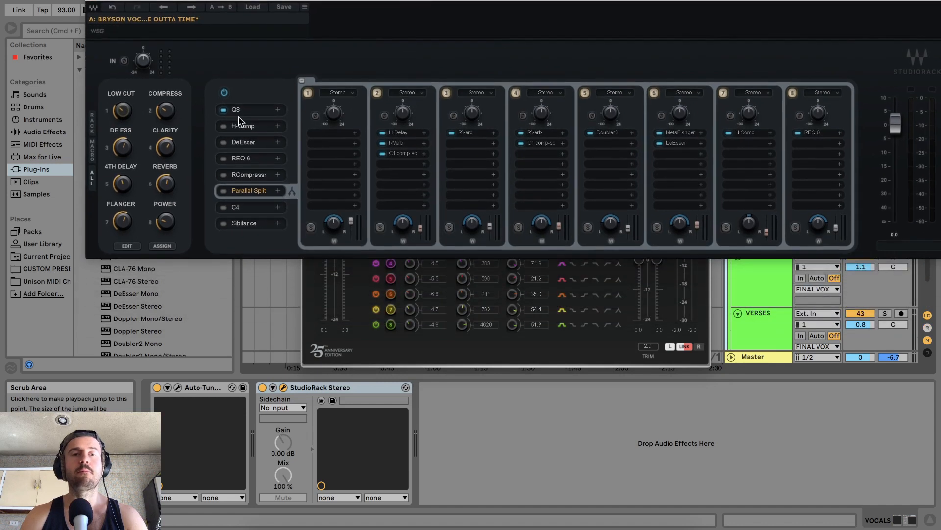
left_click(243, 115)
left_click(242, 115)
left_click_drag(428, 48, 669, 265)
mouse_move(123, 110)
left_mouse_down()
mouse_move(122, 98)
mouse_move(122, 140)
mouse_move(122, 109)
left_mouse_up()
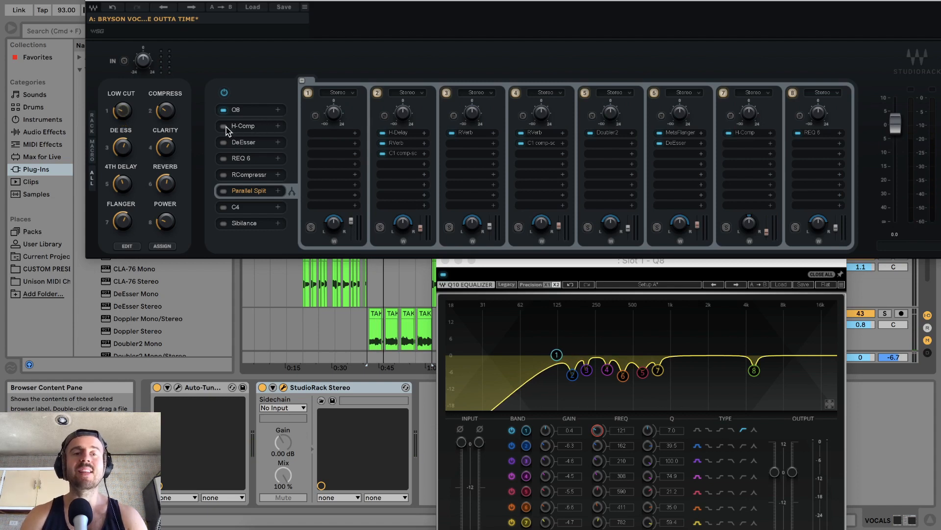
Open the H-Comp compressor in slot 2, check the ratio linked to the COMPRESS macro, and place its window below the rack
left_click(240, 126)
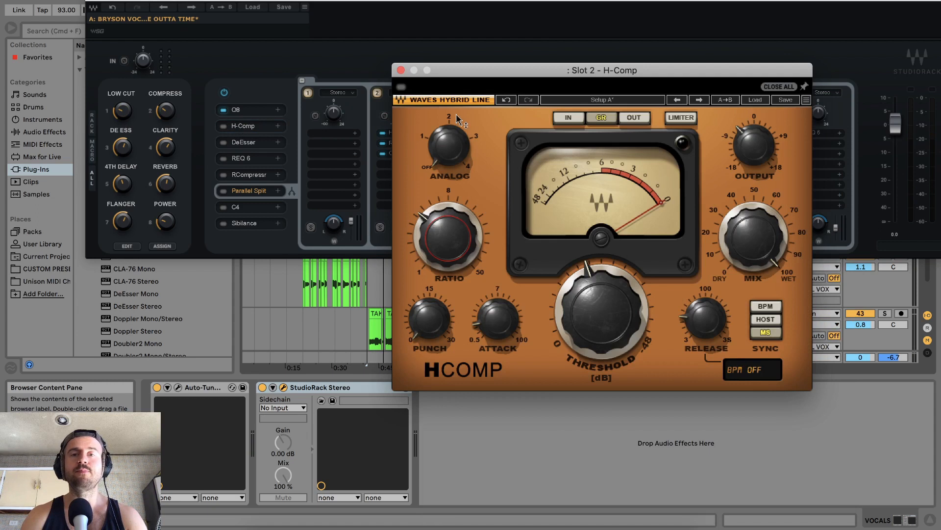
left_click_drag(508, 64, 495, 1)
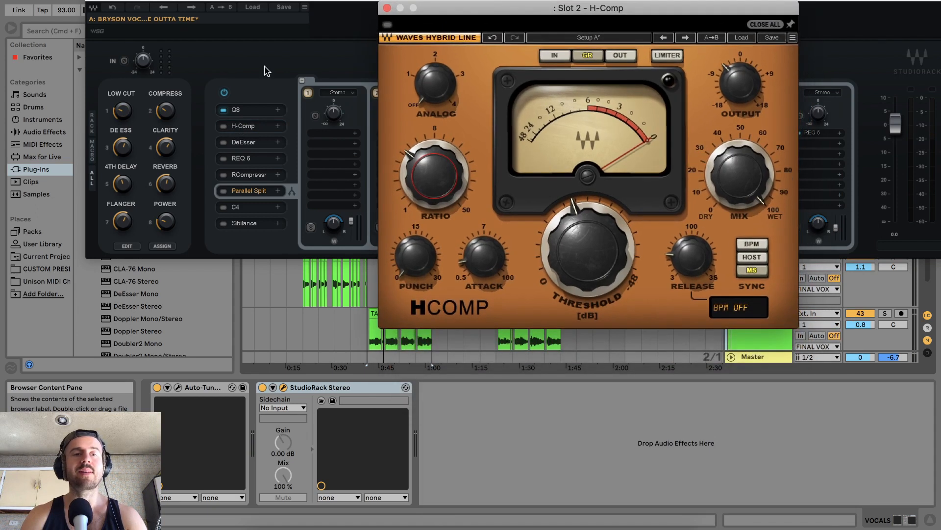
left_click(165, 115)
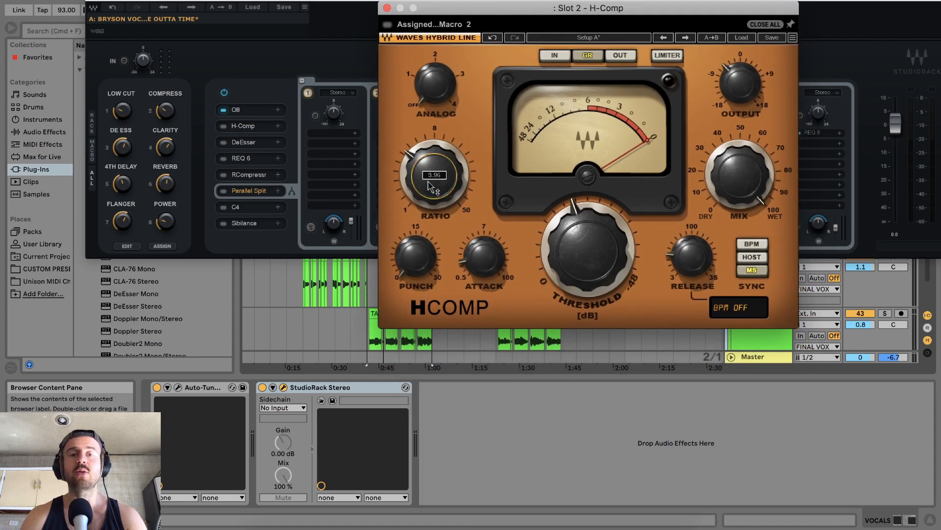
left_click(168, 116)
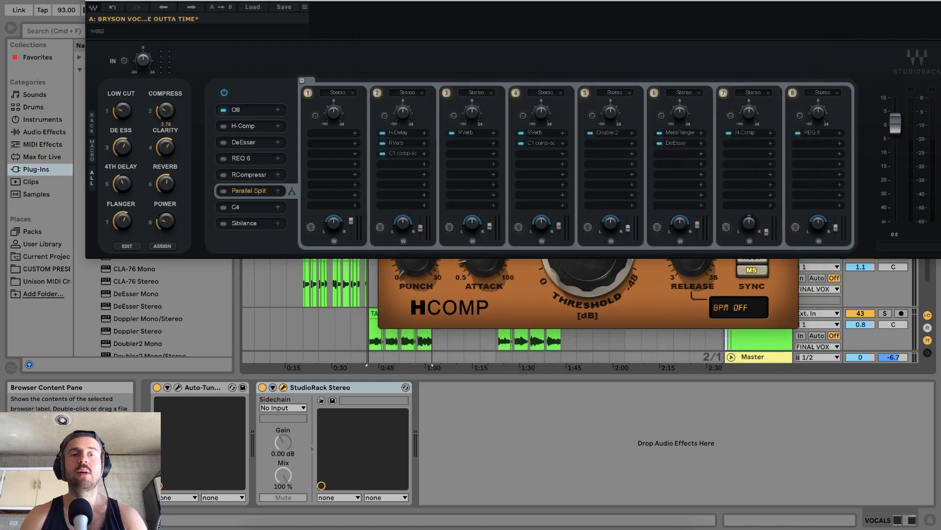
left_click(494, 31)
left_click_drag(499, 7, 525, 210)
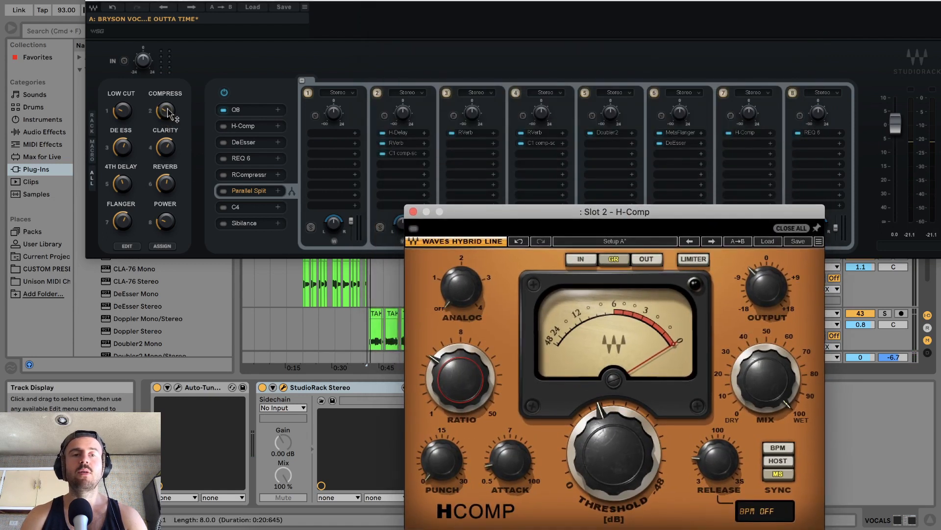
Play the loop with H-Comp switched on, raise the COMPRESS macro to 50 and bring it back down, and close H-Comp
left_click_drag(167, 113, 169, 117)
key("space")
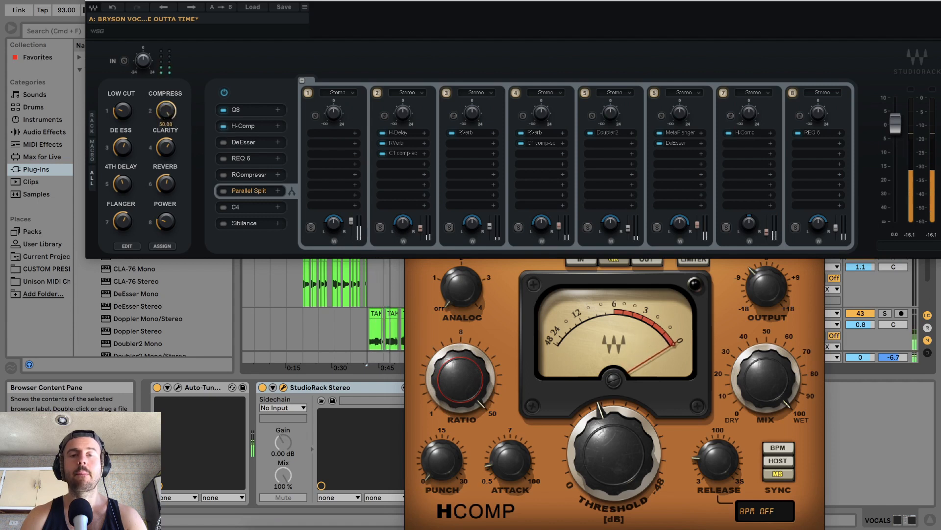
mouse_move(168, 116)
left_mouse_down()
mouse_move(167, 134)
mouse_move(167, 111)
left_mouse_up()
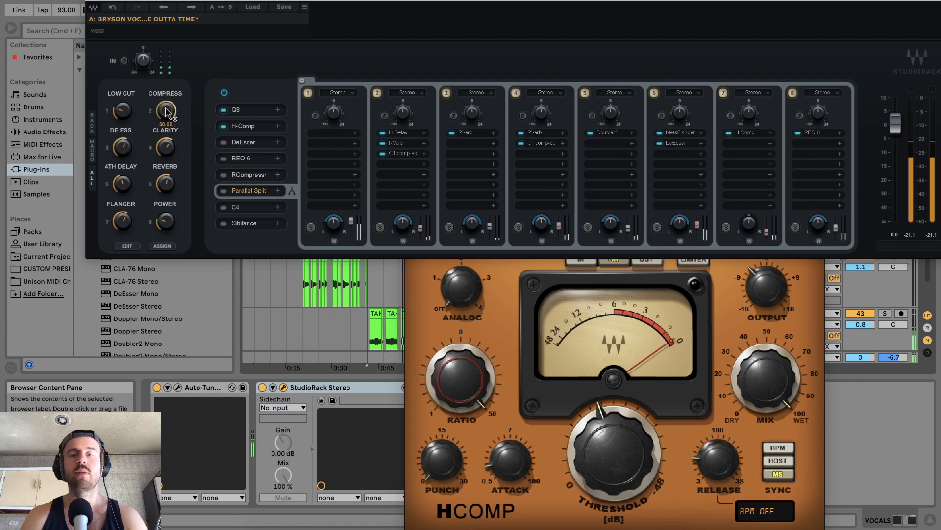
left_click_drag(167, 112, 167, 134)
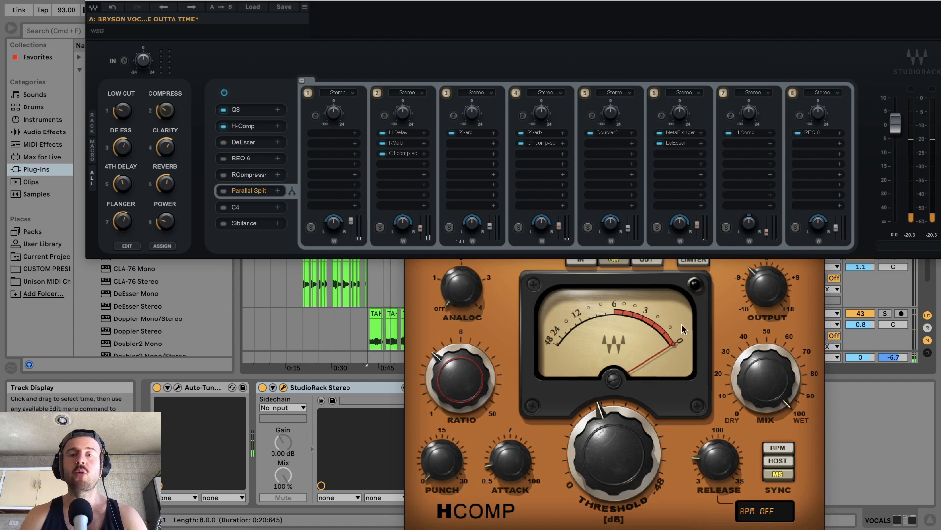
left_click(501, 312)
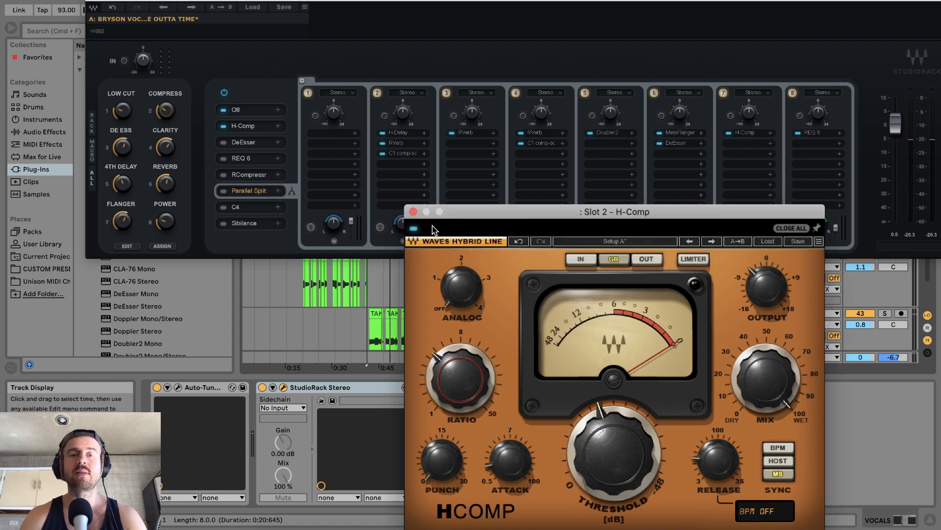
left_click(413, 212)
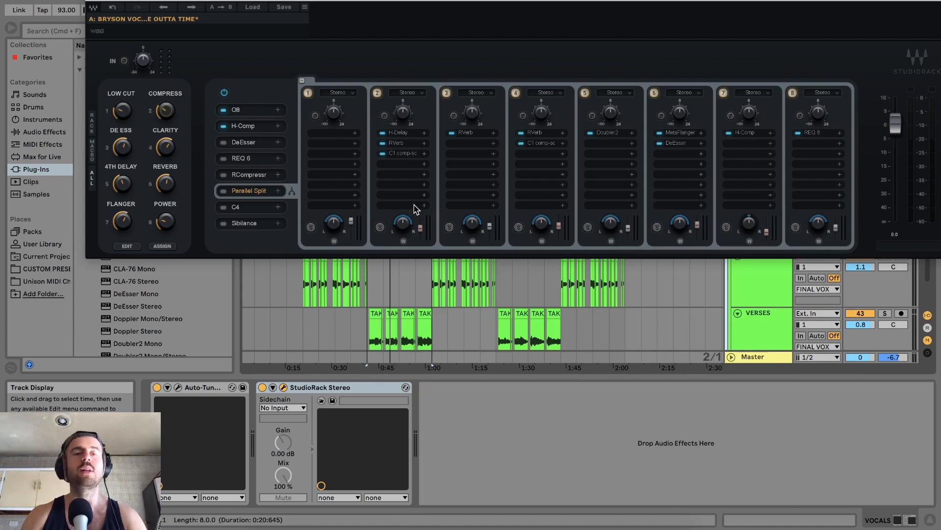
Open the DeEsser in slot 3, switch it on, and point out its frequency and threshold controls
left_click(240, 143)
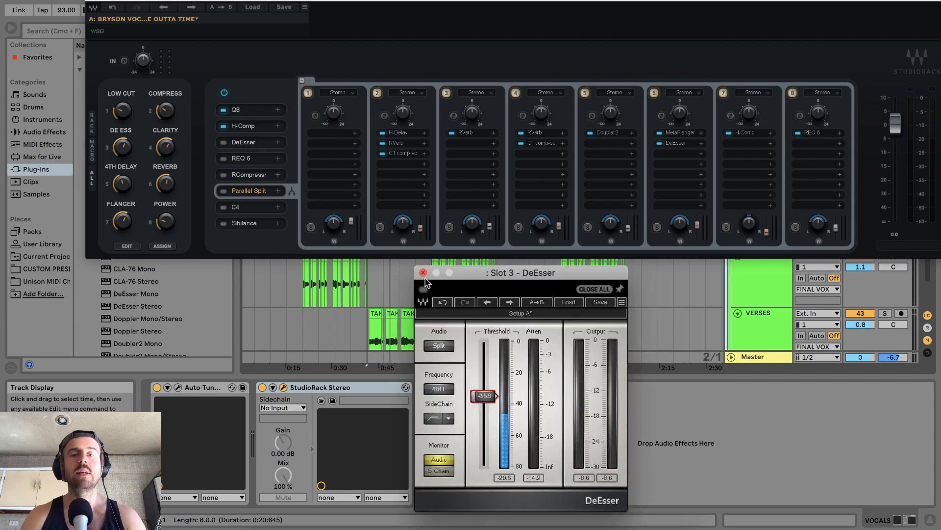
left_click(223, 143)
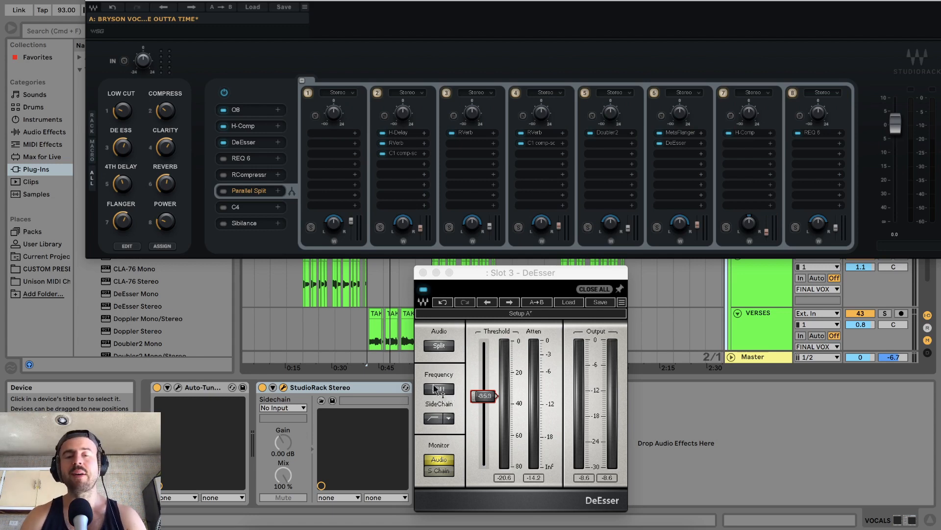
left_click(477, 396)
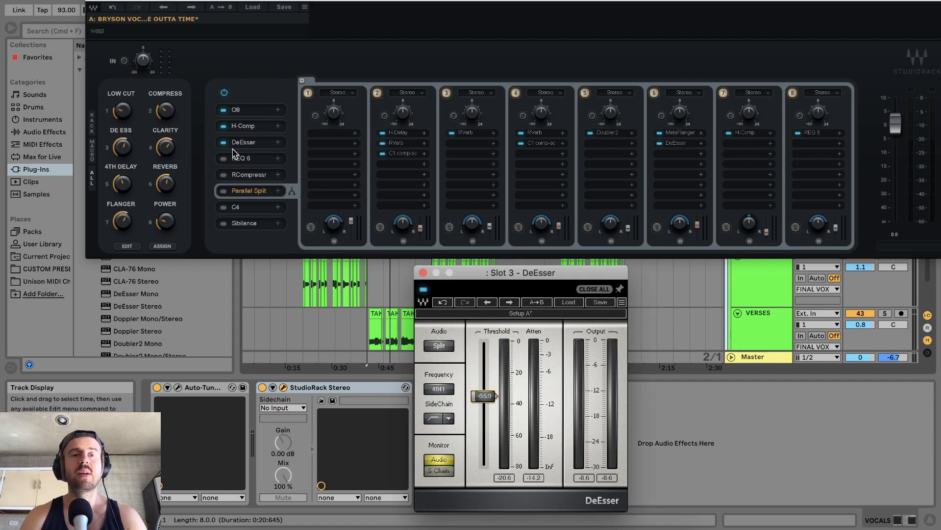
Set the DeEsser threshold to -38.2 with the DE ESS macro, auditioning the vocal loop
left_click(123, 147)
left_click_drag(123, 148, 123, 167)
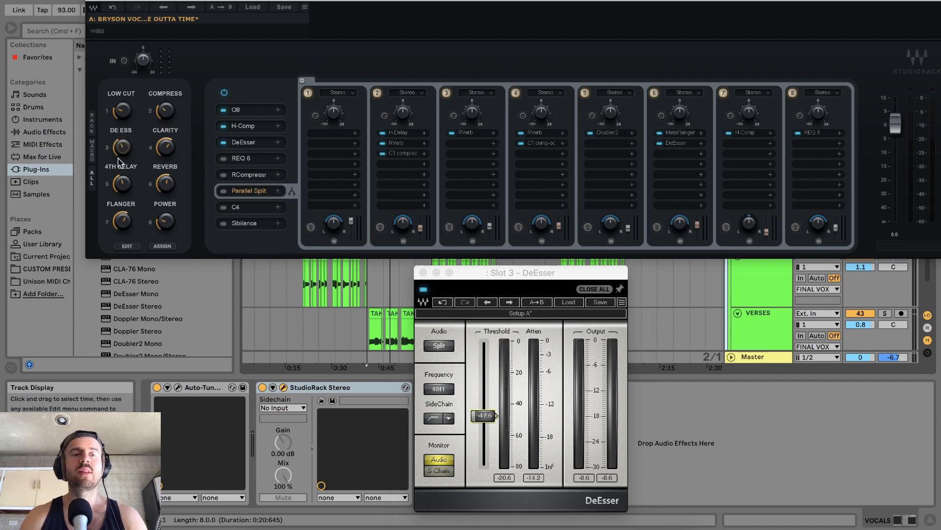
mouse_move(123, 147)
left_mouse_down()
mouse_move(123, 136)
mouse_move(123, 151)
left_mouse_up()
key("space")
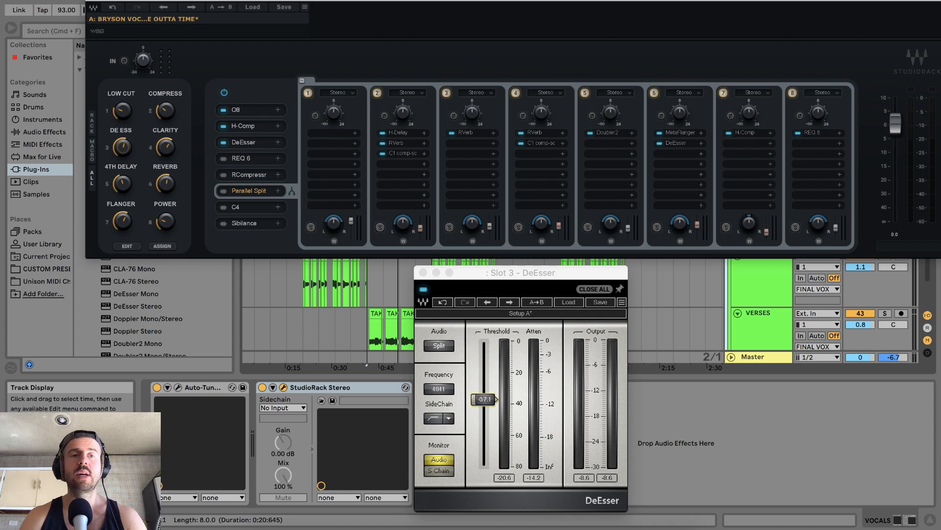
left_click_drag(122, 147, 123, 146)
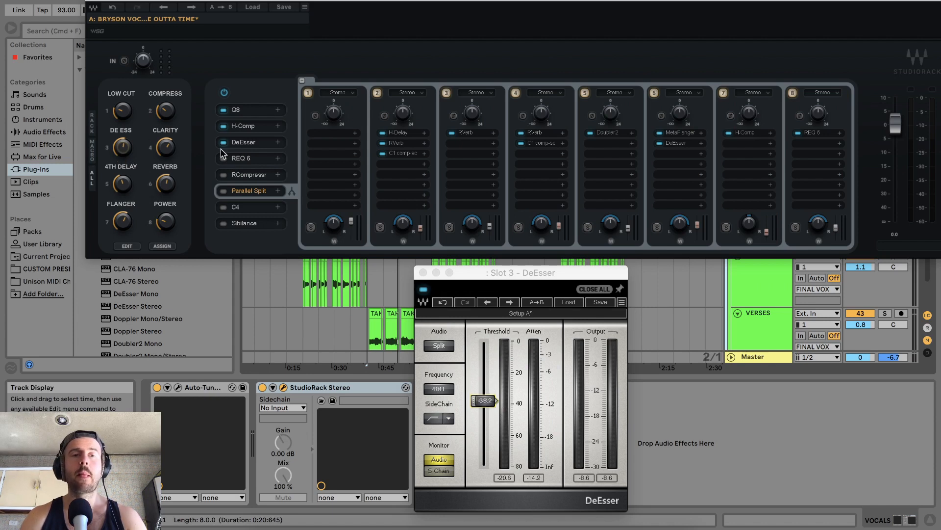
Open the REQ 6 equalizer in slot 4, switch it on, and place its window below the macros and slot list
left_click(243, 159)
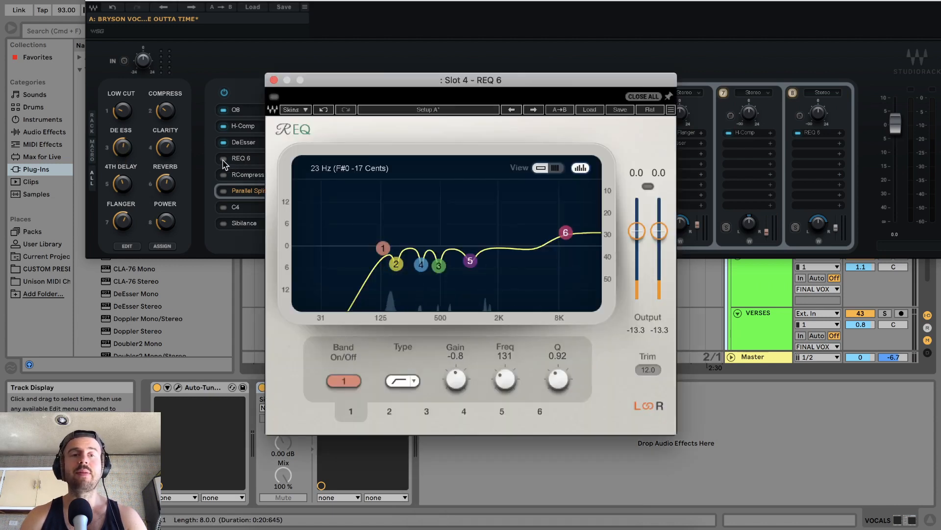
left_click_drag(353, 78, 514, 178)
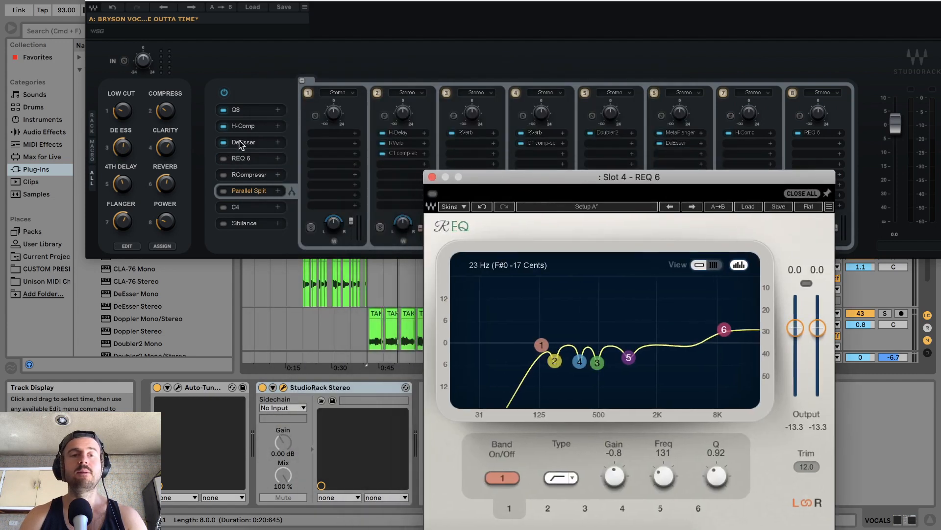
left_click(224, 159)
left_click(632, 314)
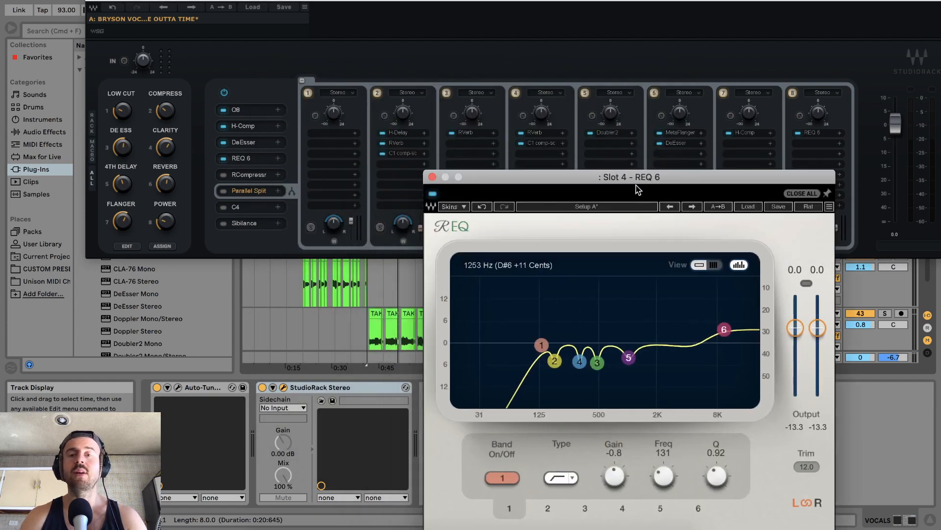
left_click_drag(637, 186, 636, 211)
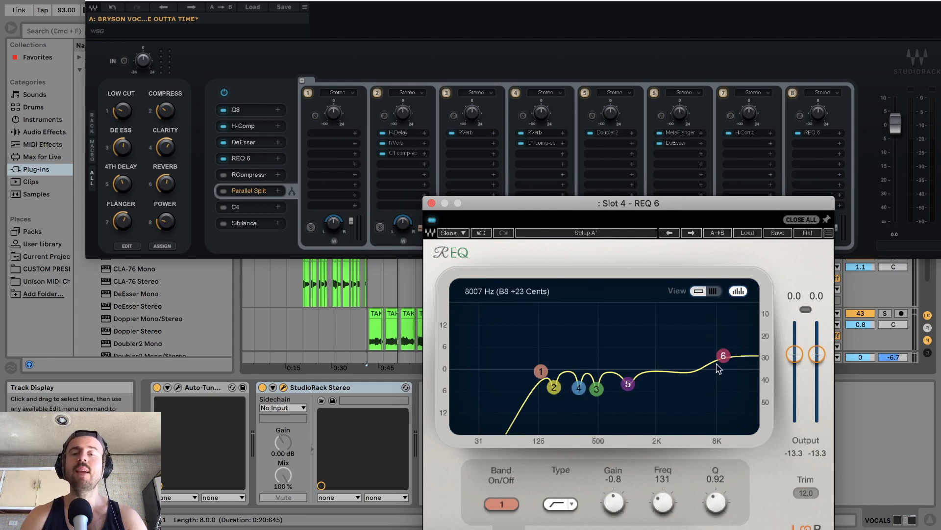
Play the vocal loop, switching REQ 6's high shelf band 6 off and back on to compare, and stop playback
left_click(724, 356)
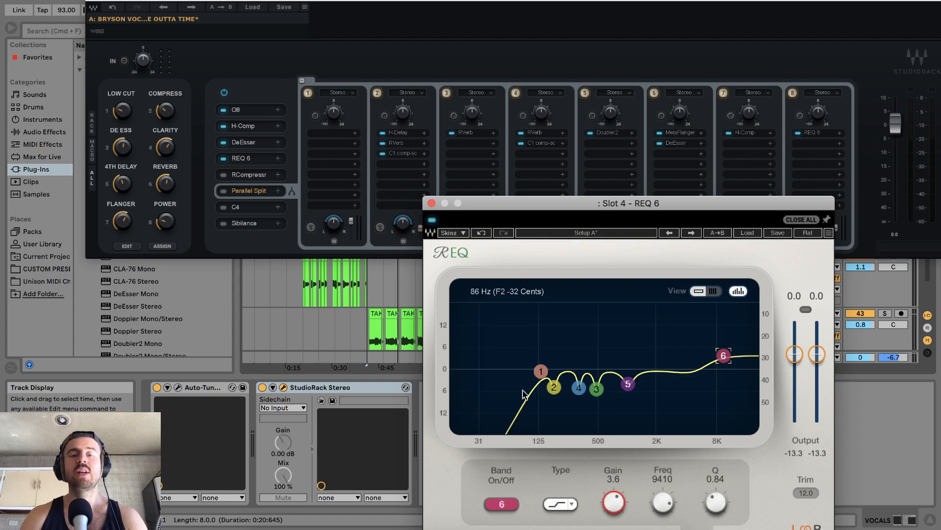
left_click(502, 503)
key("space")
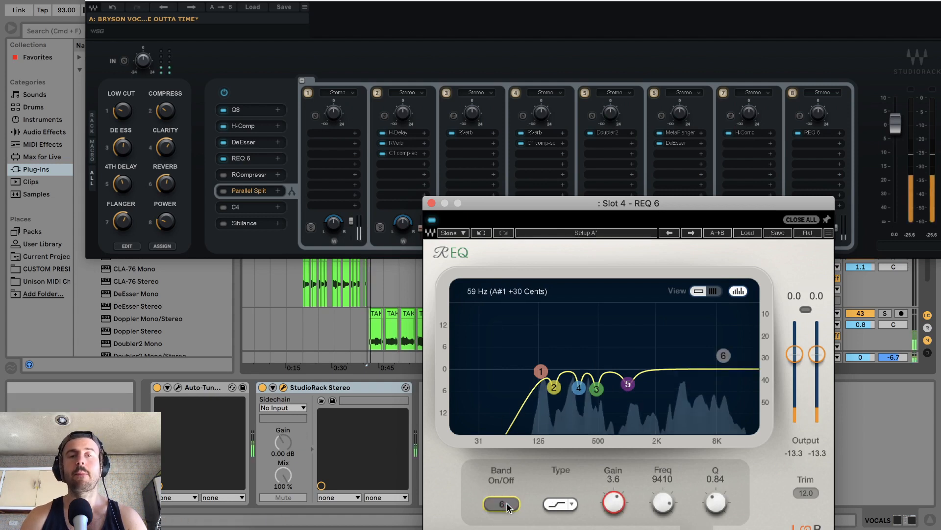
left_click(507, 506)
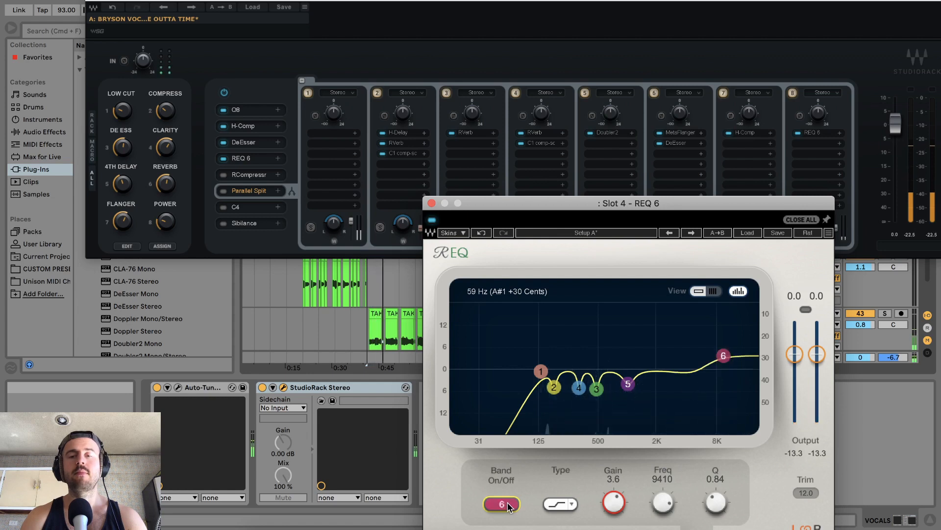
left_click(508, 506)
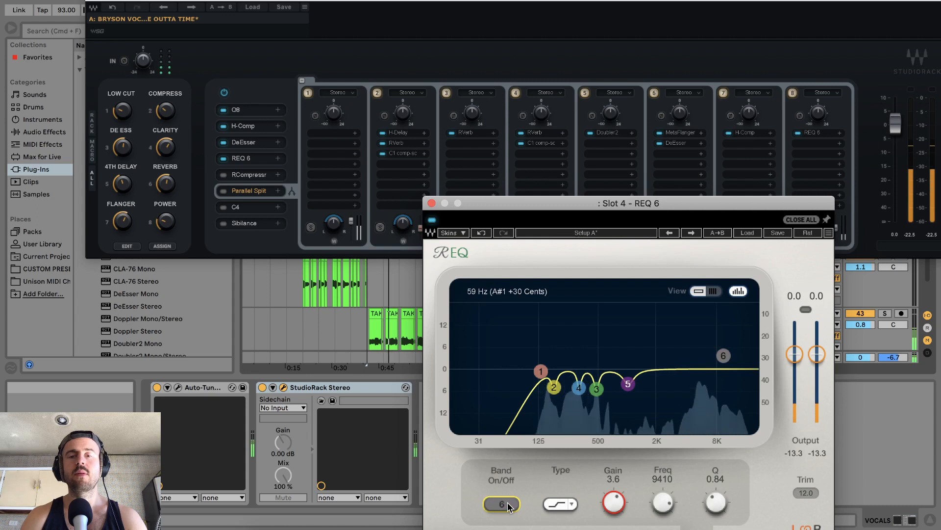
left_click(508, 507)
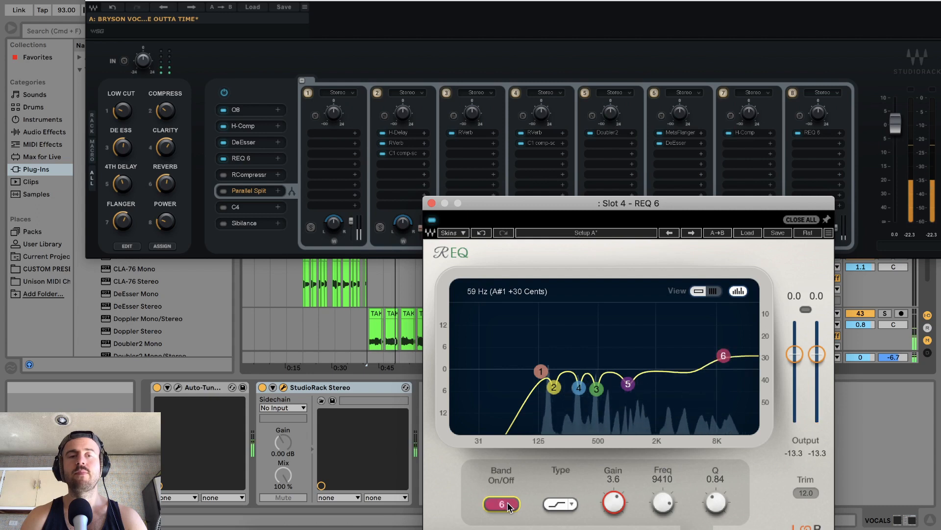
key("space")
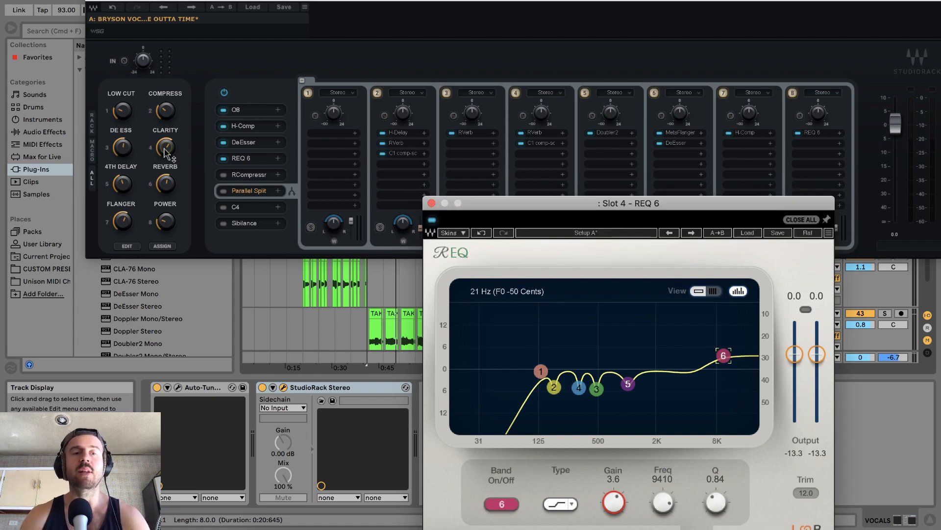
Raise REQ 6 band 6's gain to 4.6 with the CLARITY macro, auditioning the vocal loop
mouse_move(165, 147)
left_mouse_down()
mouse_move(165, 167)
mouse_move(165, 96)
mouse_move(165, 147)
left_mouse_up()
key("space")
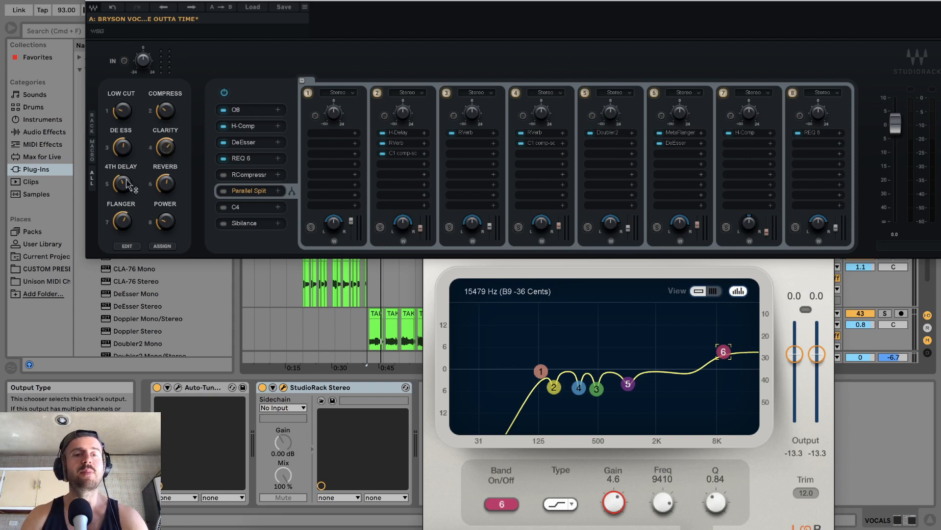
Open the RCompressor in slot 5, switch it on, and move its window away from the slot list
left_click(247, 177)
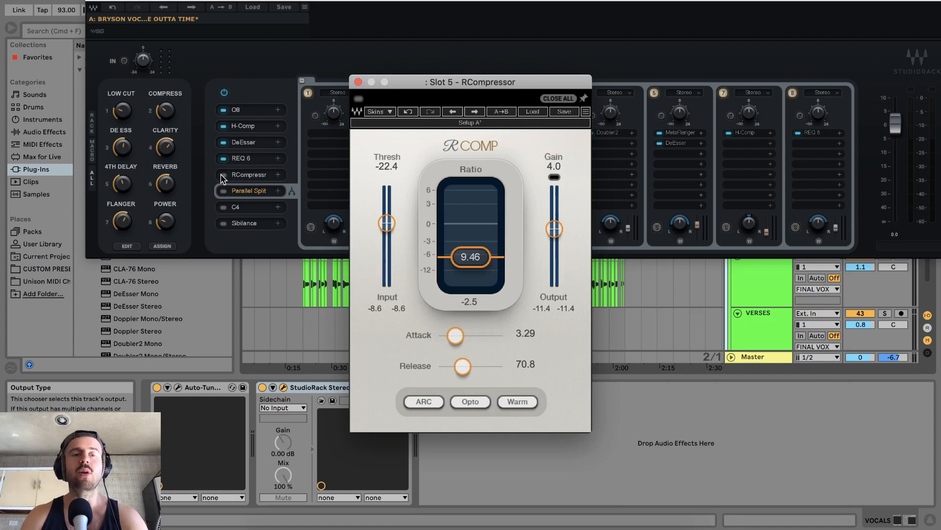
left_click(225, 178)
left_click(390, 318)
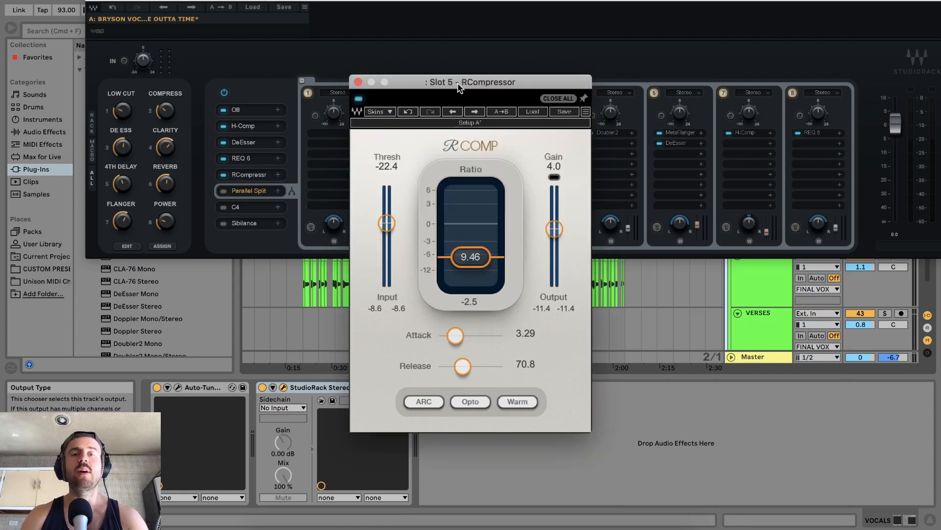
left_click_drag(460, 88, 728, 187)
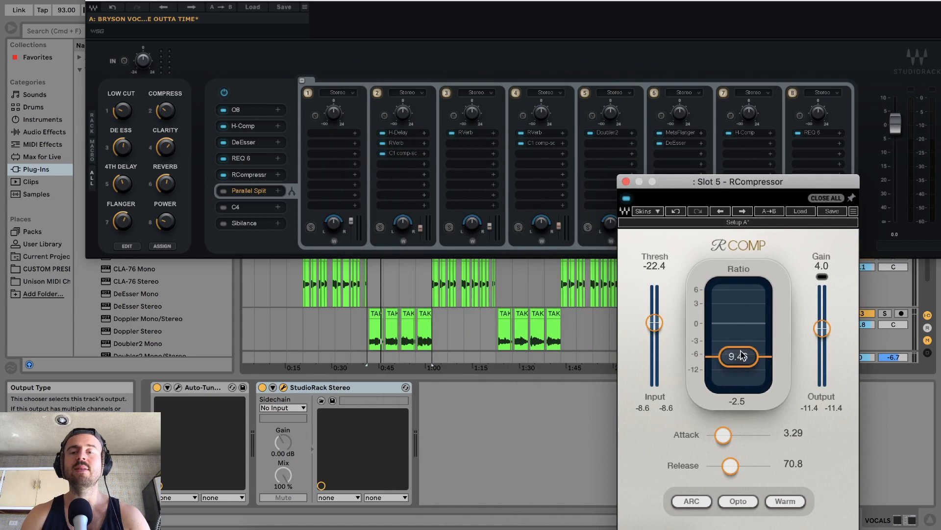
Play the vocal loop, switching the RCompressor off and back on to compare
left_click(224, 175)
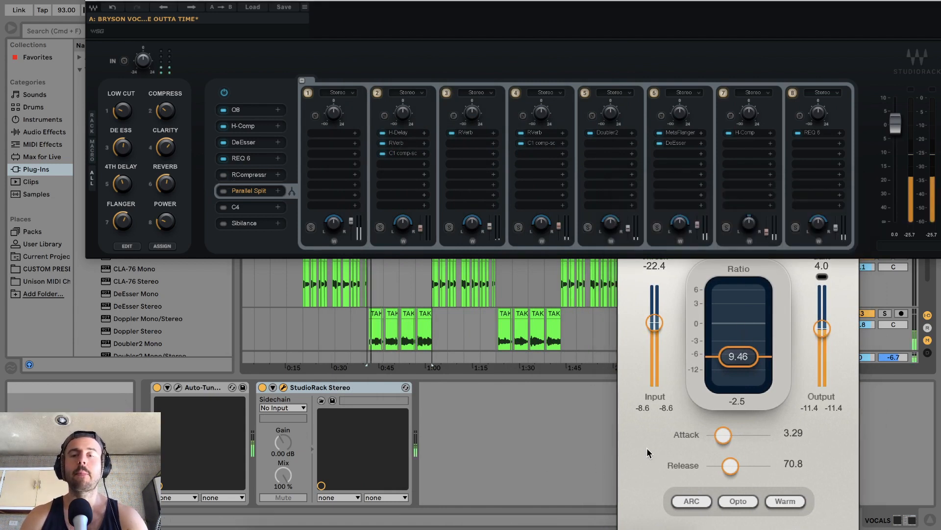
left_click(380, 275)
left_click(223, 176)
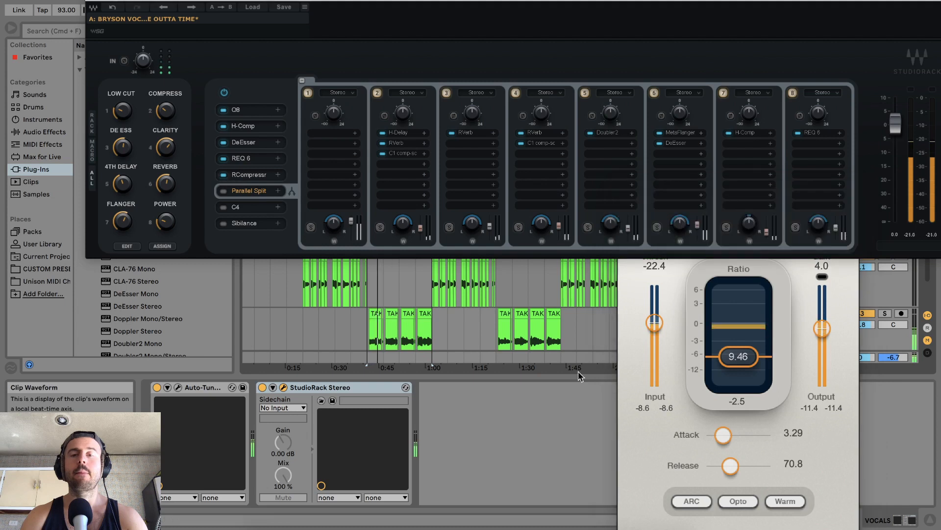
left_click(674, 428)
Lower the RCompressor's output gain to 2.2, compare it against bypass, and stop playback
left_click_drag(726, 182, 681, 222)
left_click_drag(769, 356, 769, 359)
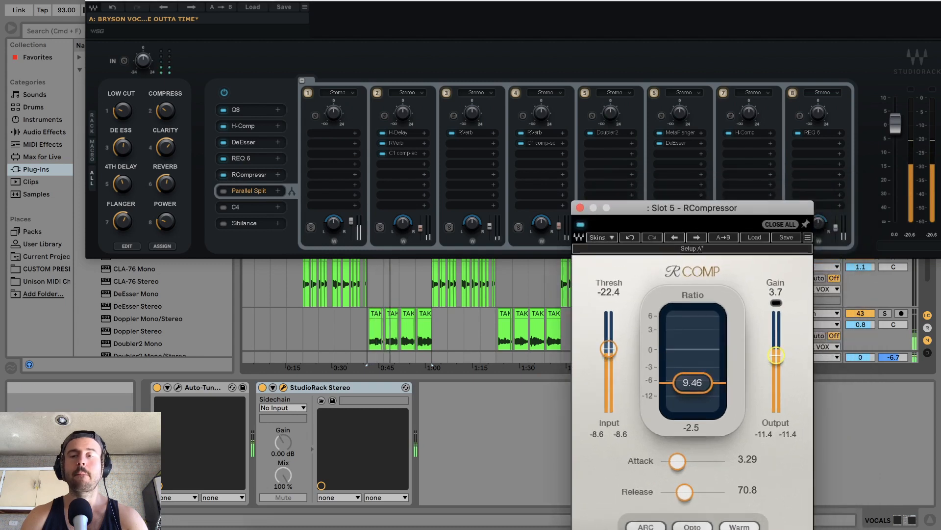
left_click(224, 176)
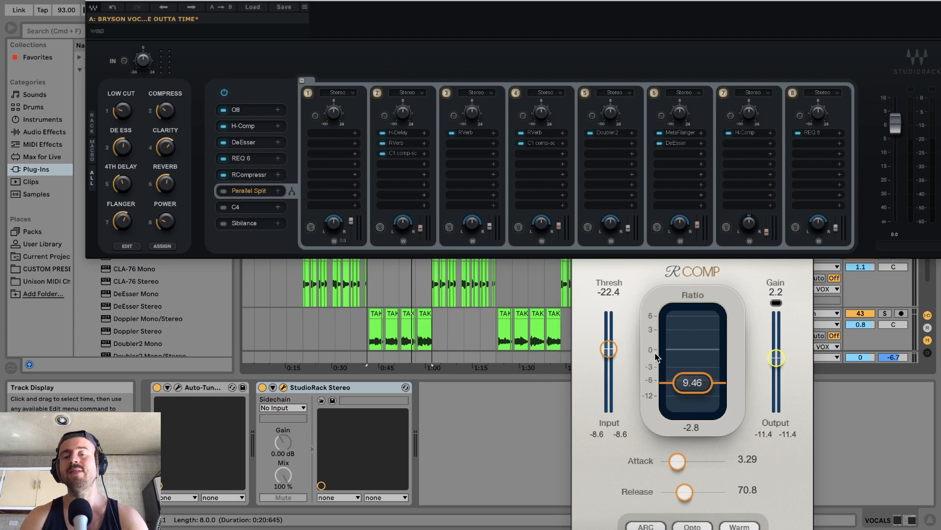
key("space")
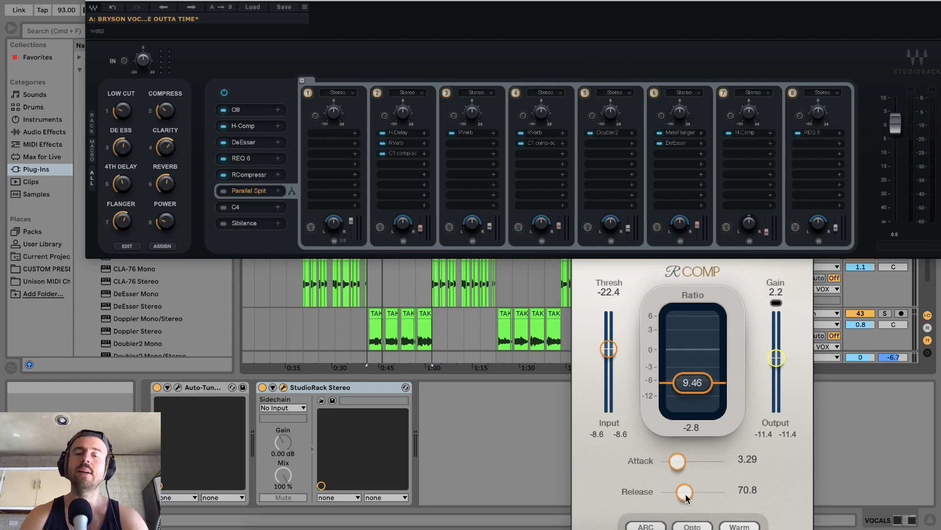
Set the RCompressor's release to 72.8 and close its window, leaving the Parallel Split racks expanded
left_click_drag(686, 492, 686, 492)
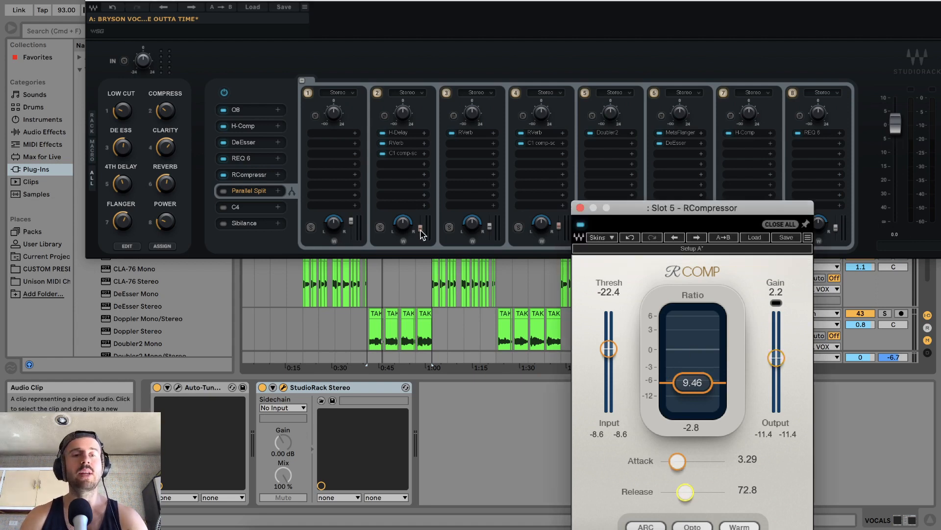
left_click(249, 197)
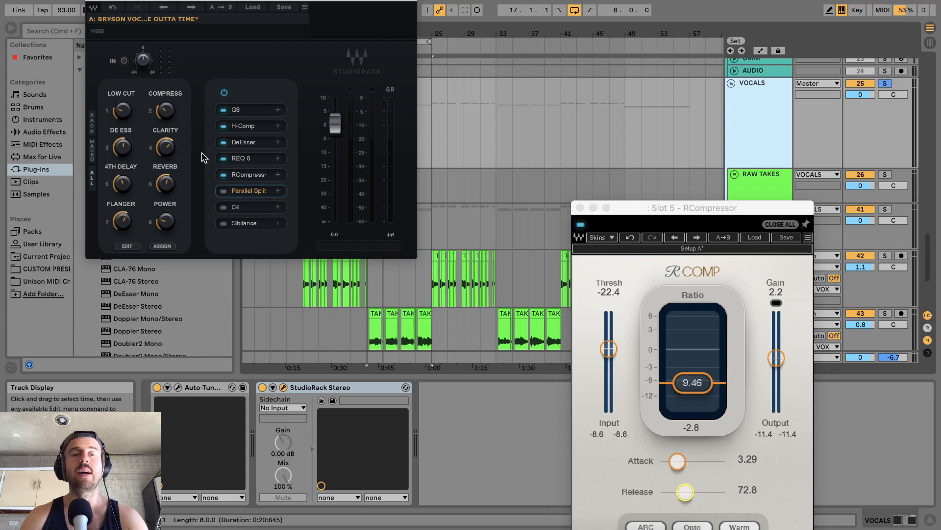
left_click(247, 194)
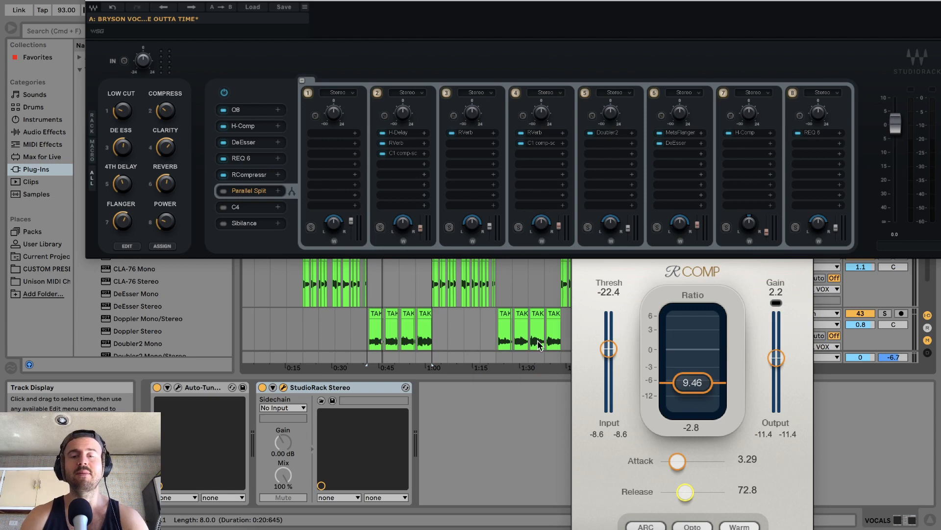
left_click(516, 524)
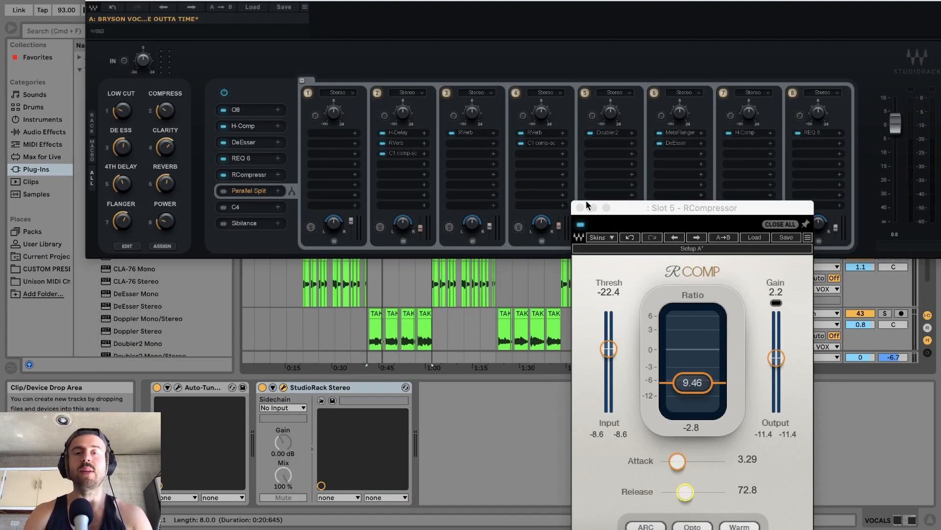
left_click(580, 208)
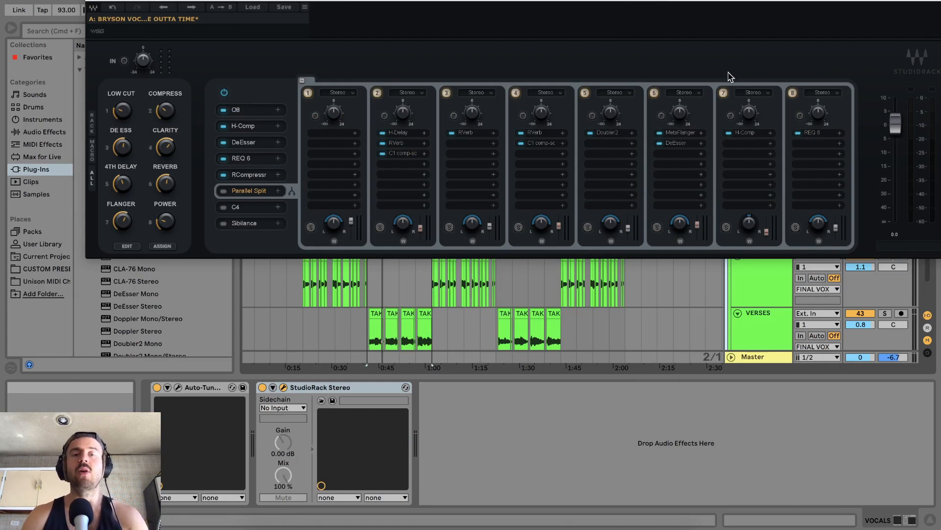
Switch off parallel racks 8 through 3 in the Parallel Split, keeping racks 1 and 2 active
left_click(793, 93)
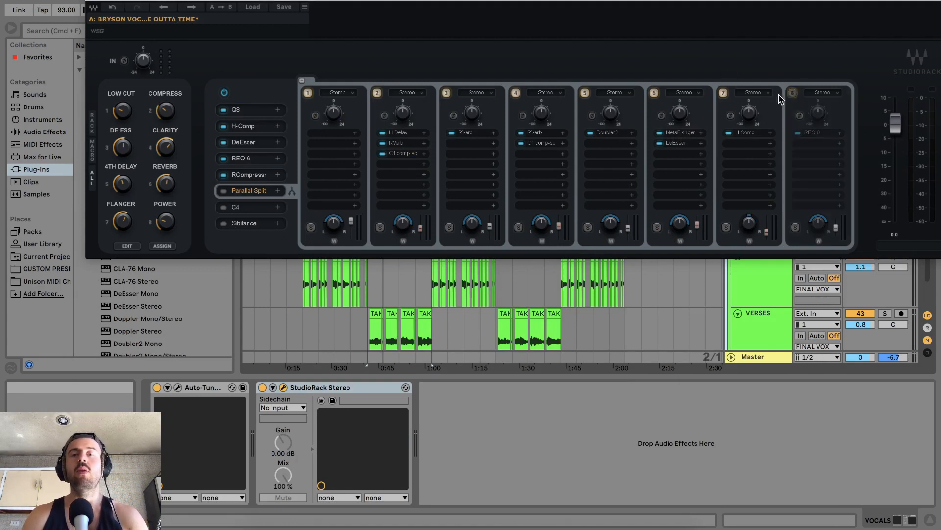
left_click(724, 94)
left_click(654, 93)
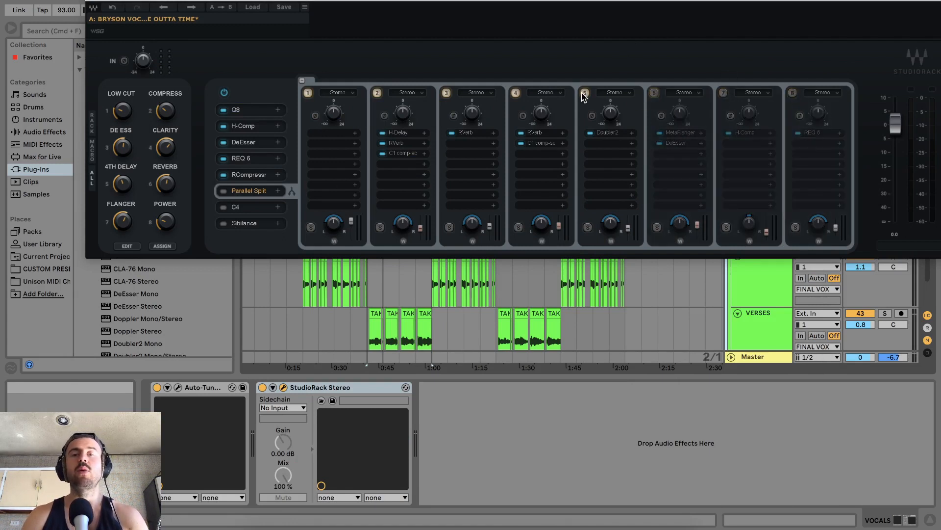
left_click(585, 93)
left_click(516, 93)
left_click(446, 93)
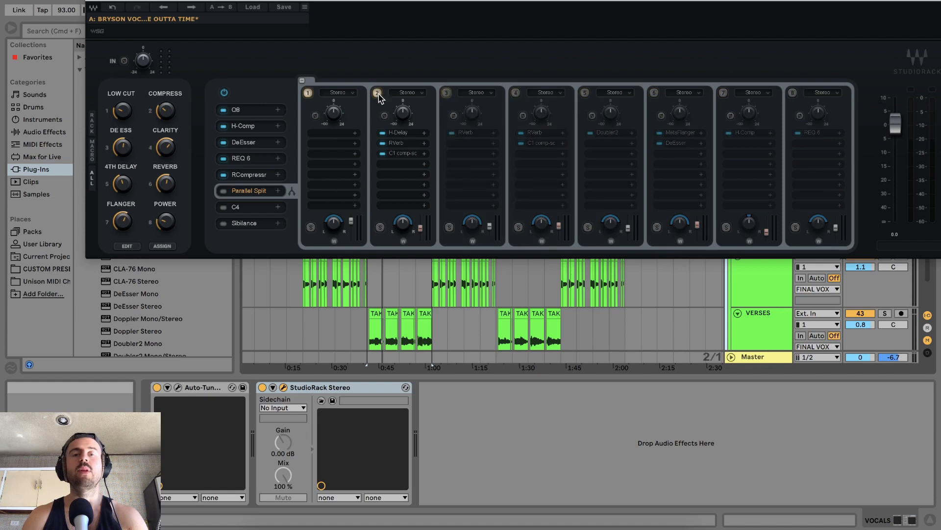
left_click(377, 93)
left_click(374, 95)
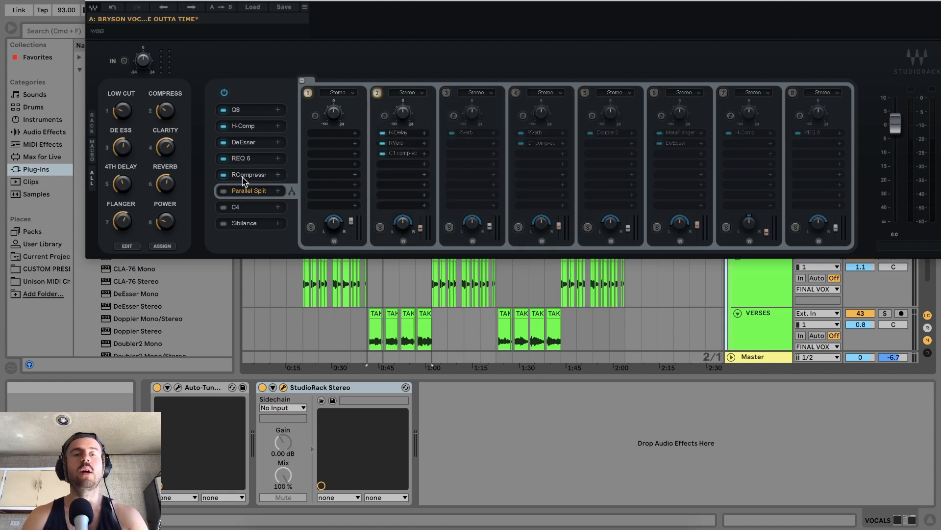
Unsolo the VOCALS group track, moving the StudioRack window out of the way and back
left_click_drag(548, 1, 520, 215)
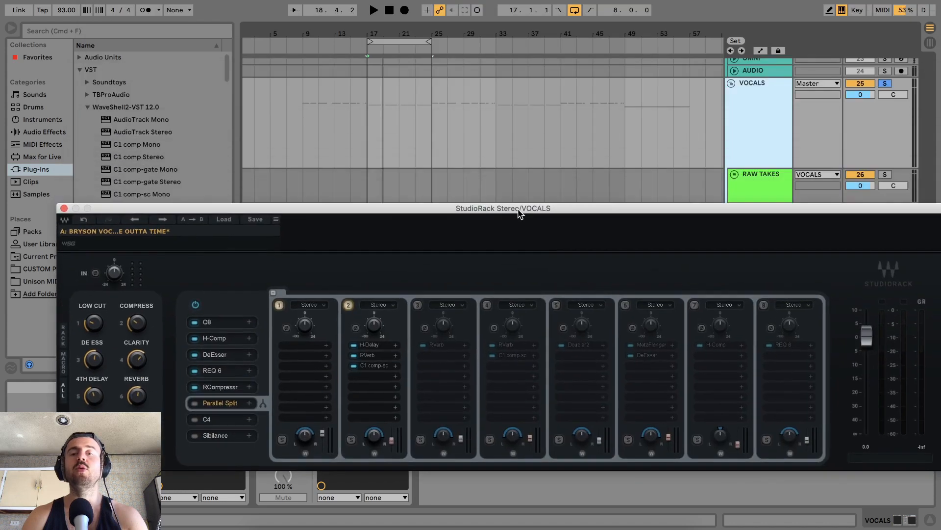
left_click(887, 83)
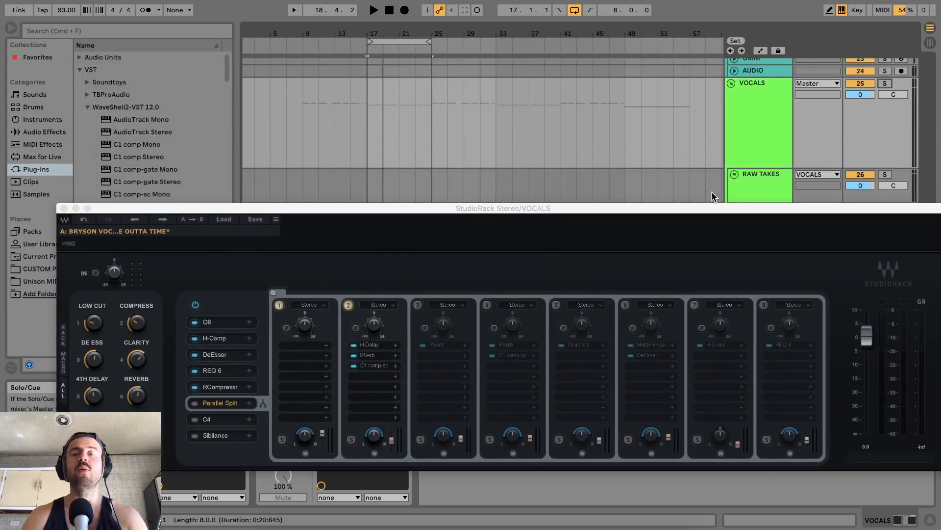
left_click(703, 211)
left_click_drag(703, 211, 709, 2)
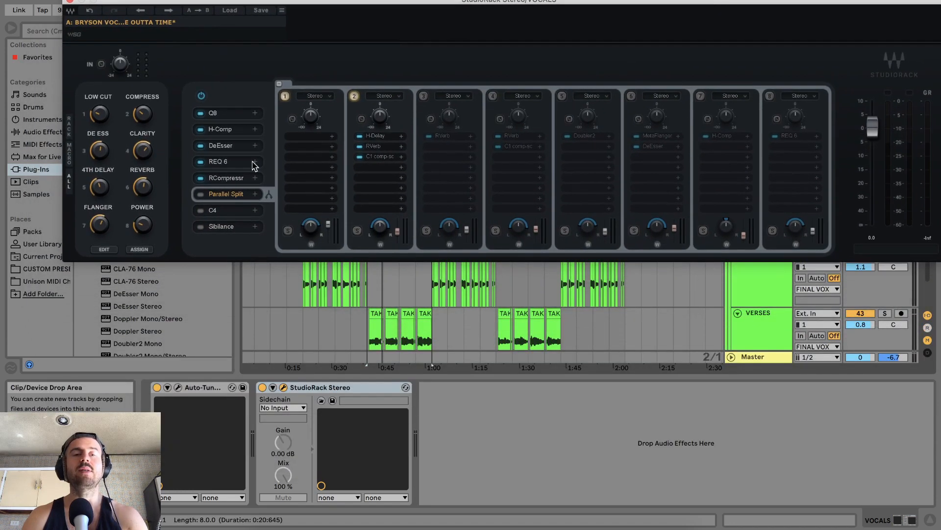
Play the loop in the full mix and switch on the Parallel Split
key("space")
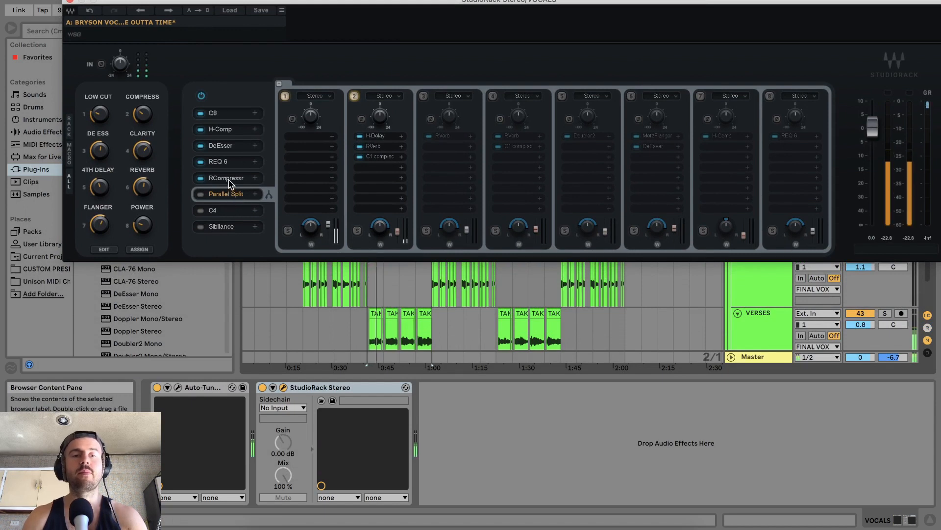
left_click(201, 180)
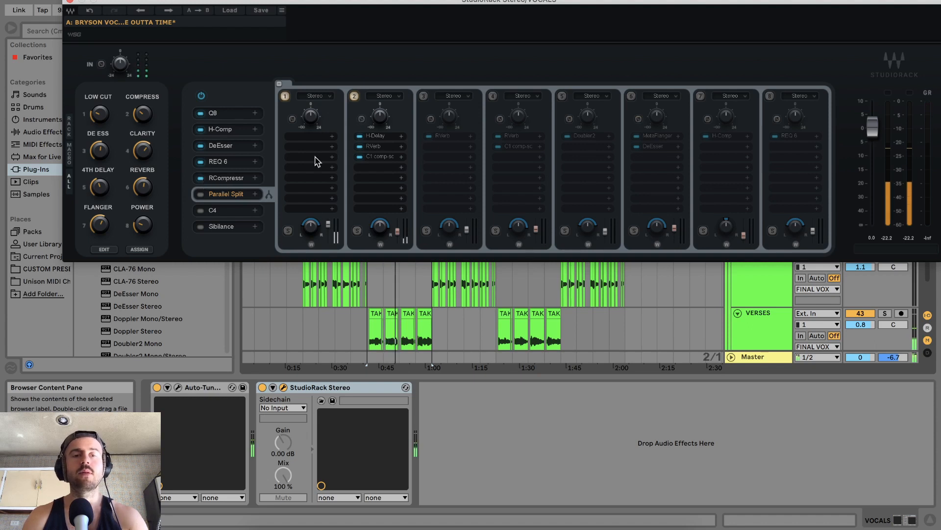
left_click(201, 194)
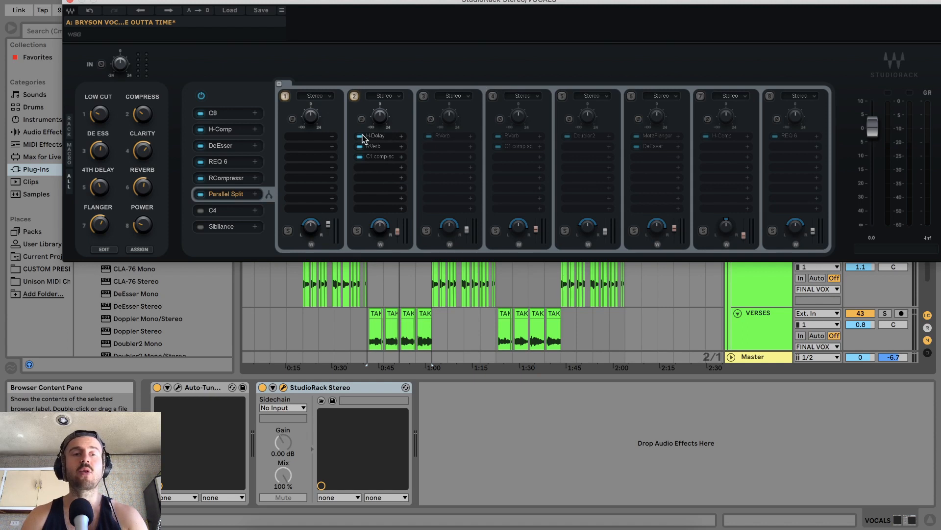
Open the H-Delay in parallel rack 2, examine its delay, feedback and filter settings, and close it
left_click(374, 138)
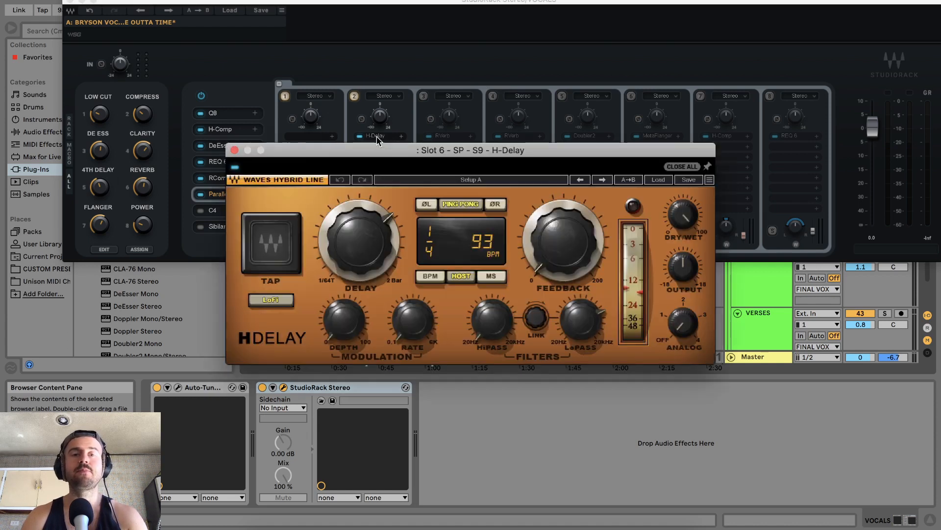
left_click_drag(432, 144, 533, 27)
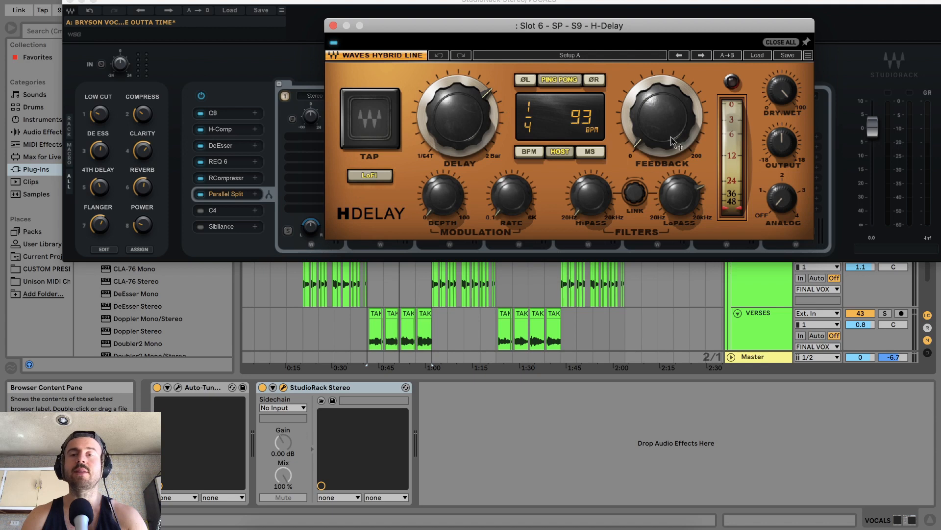
left_click(333, 25)
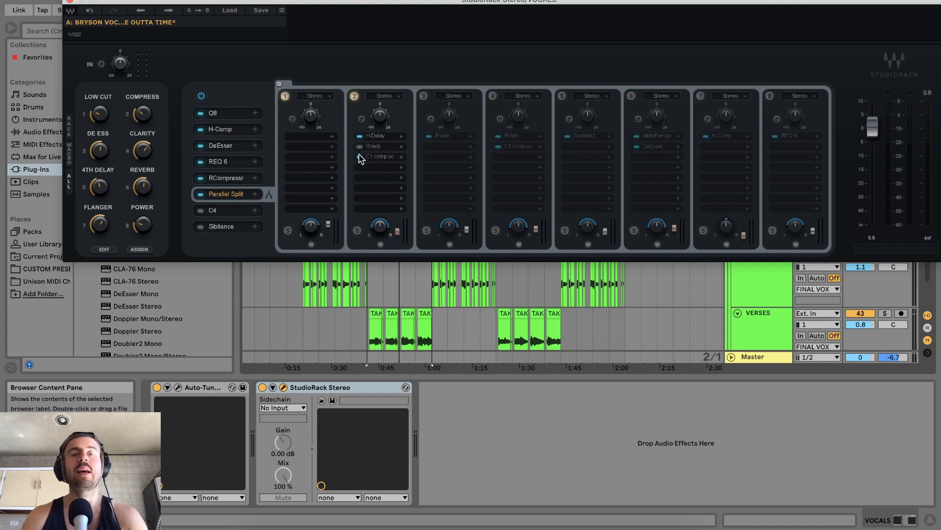
Solo parallel rack 2 and the VOCALS group, and play the loop to compare the H-Delay with and without RVerb
left_click(357, 230)
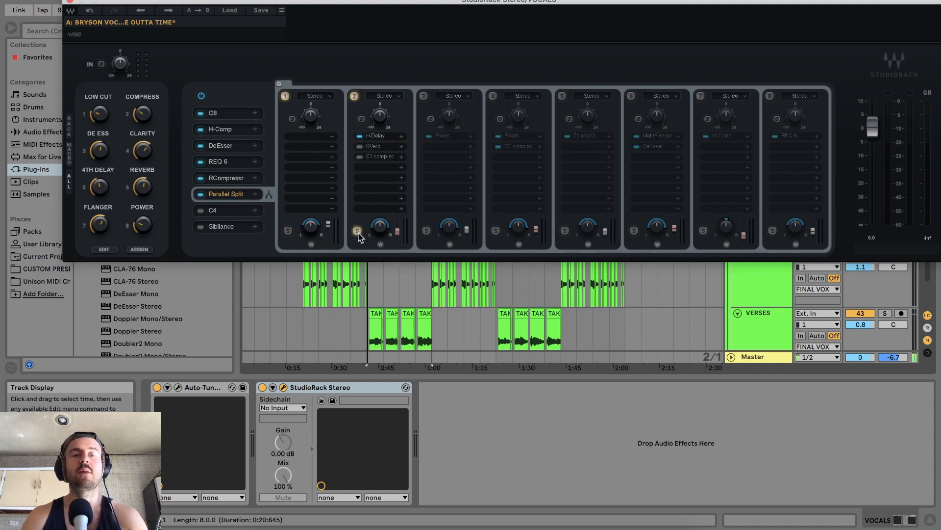
key("space")
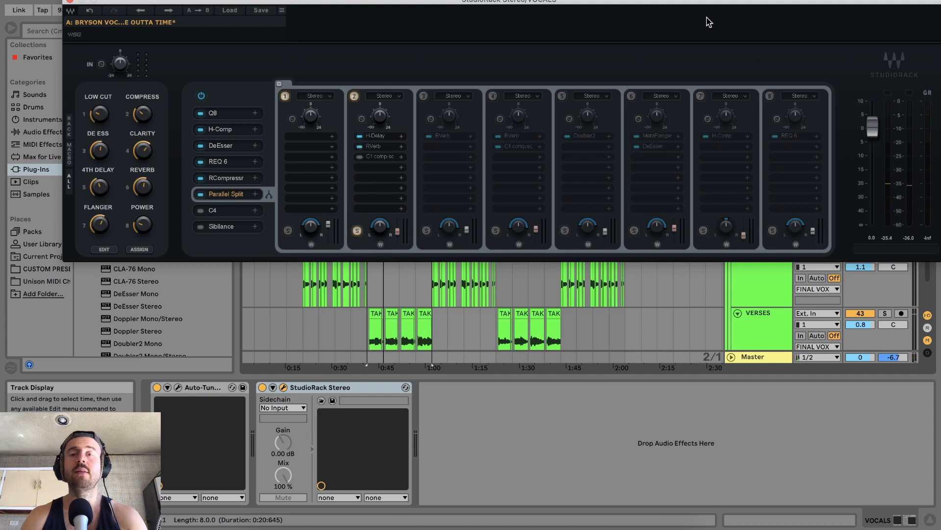
left_click_drag(734, 4, 740, 214)
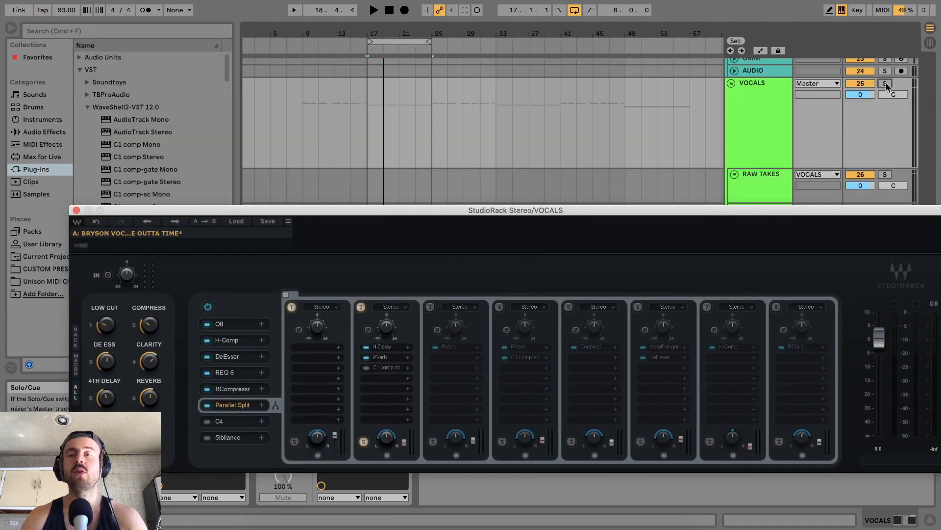
left_click_drag(503, 210, 493, 72)
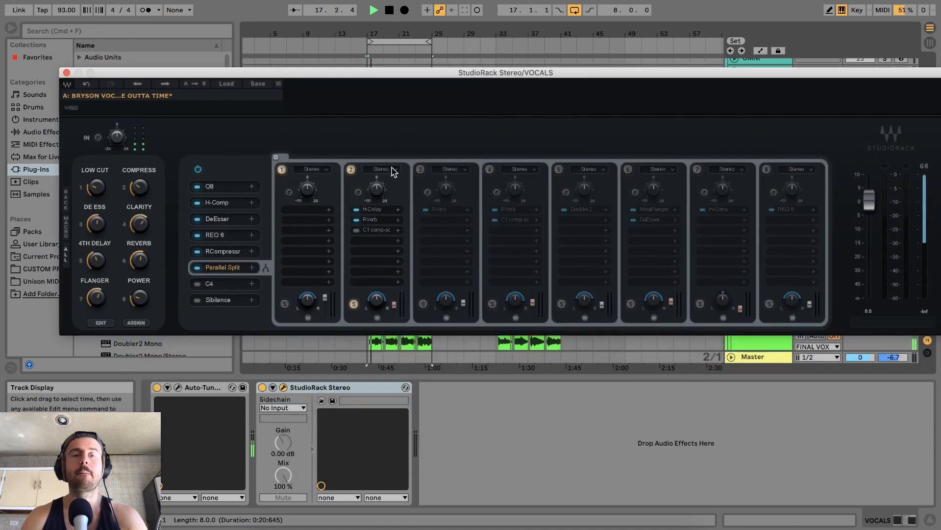
left_click(358, 221)
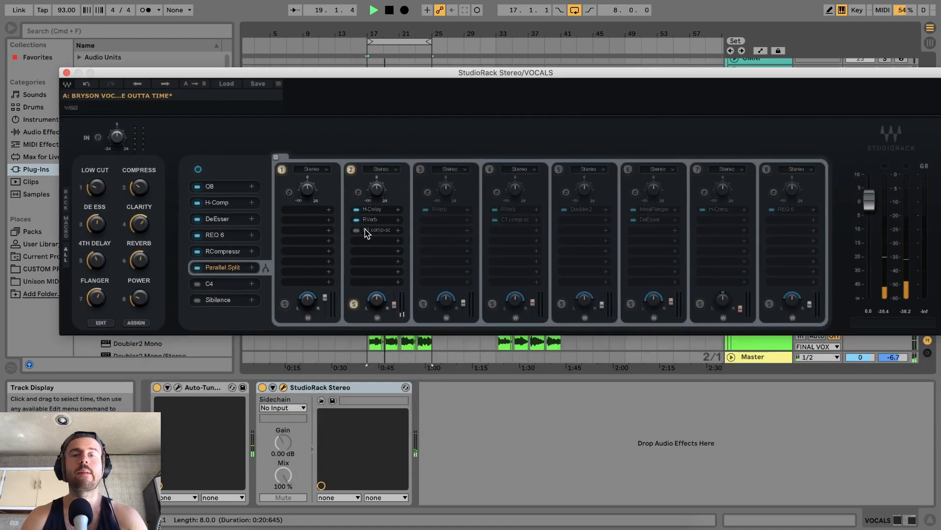
key("space")
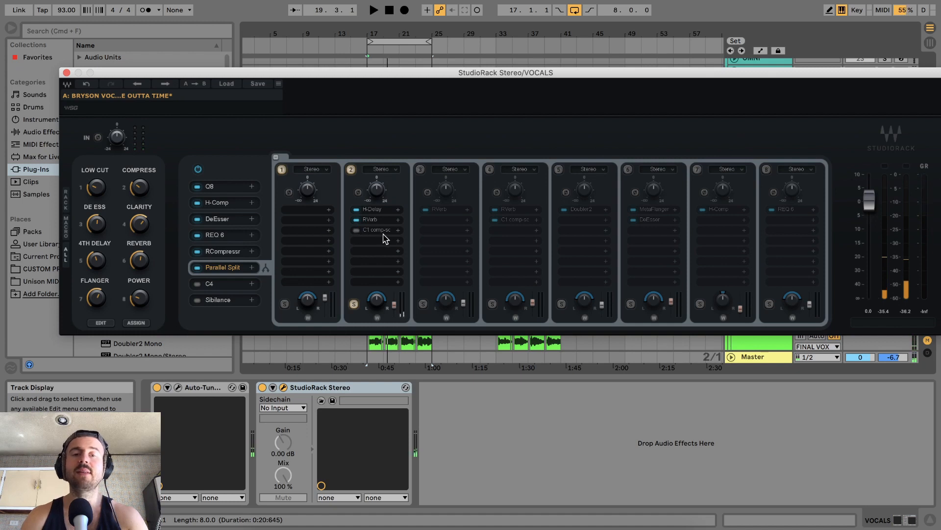
Switch on the C1 comp-sc in parallel rack 2, watch its de-essing in its window during playback, and close it
left_click(377, 229)
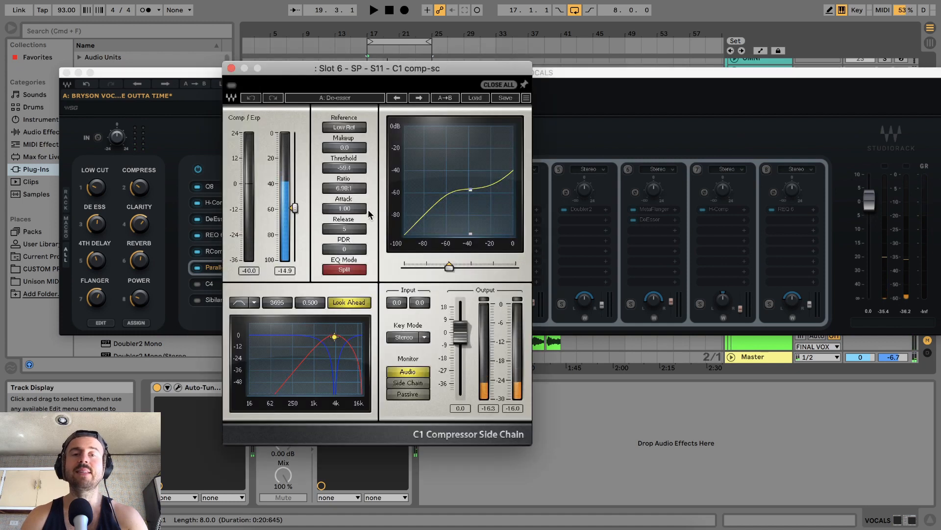
left_click(231, 68)
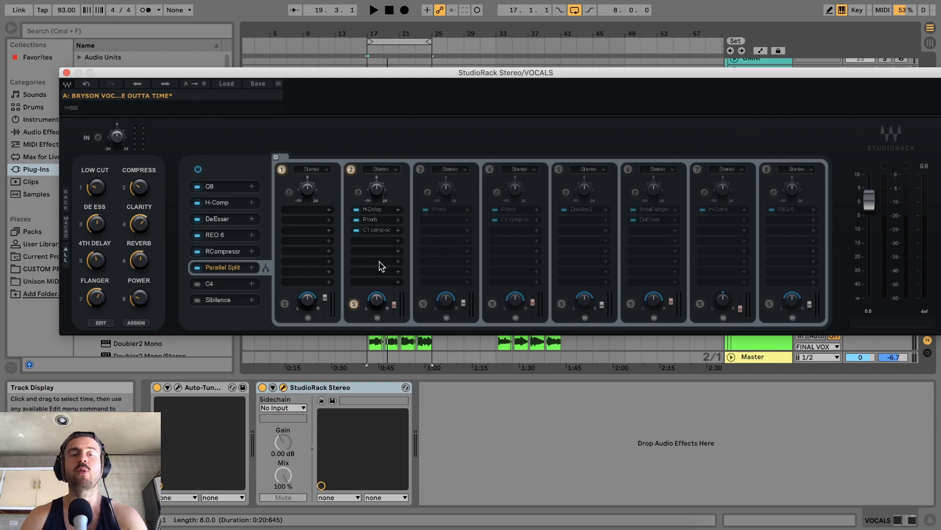
left_click(368, 230)
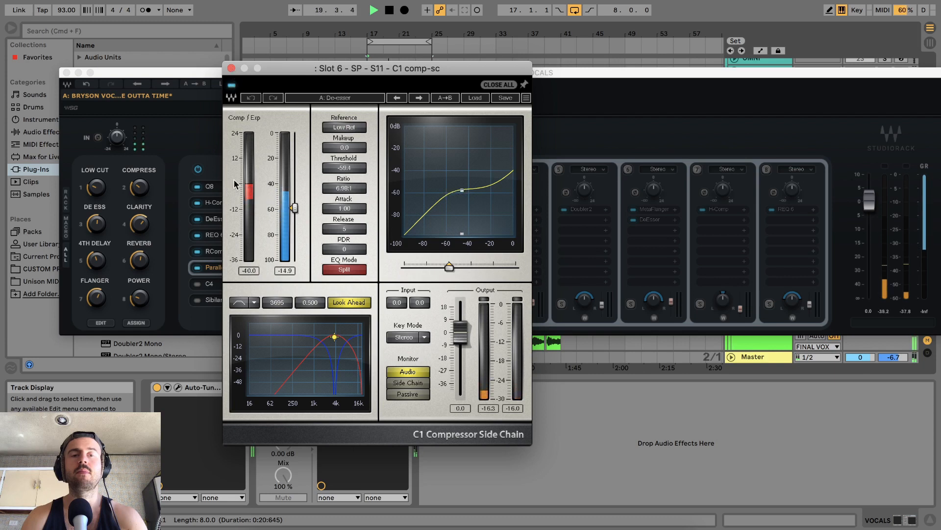
key("space")
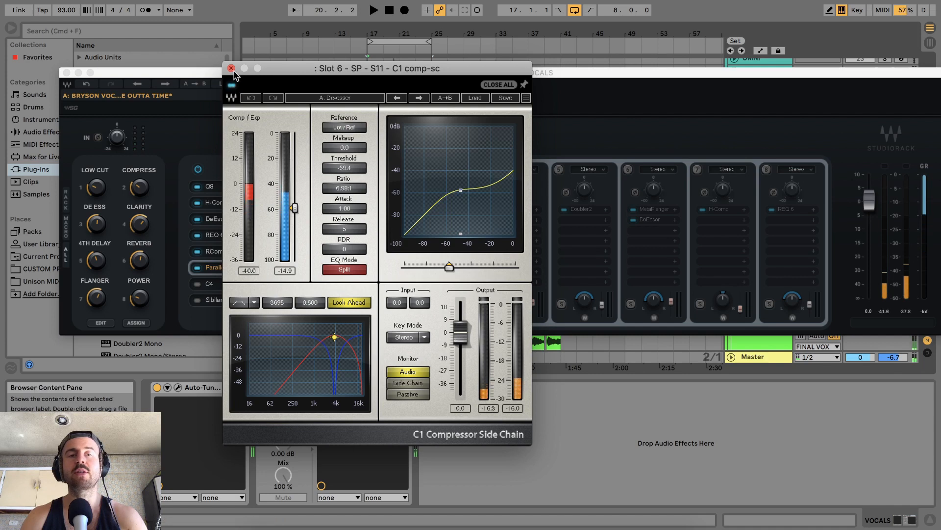
left_click(231, 68)
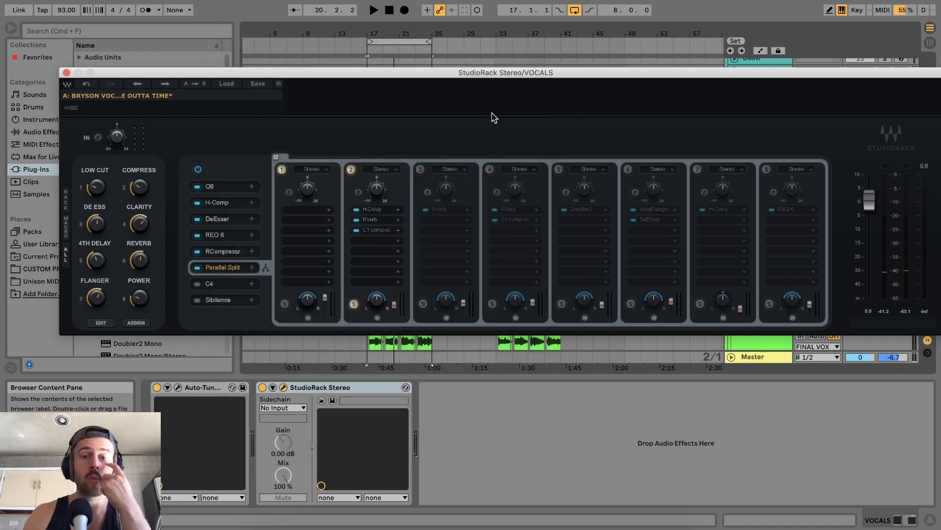
Unsolo the VOCALS group and parallel rack 2, auditioning the delay in the full mix
left_click_drag(547, 74, 537, 118)
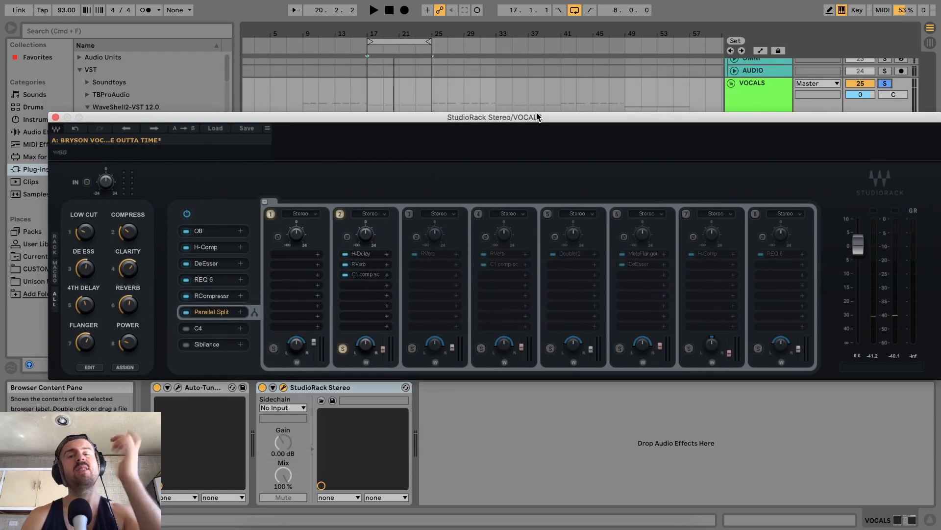
left_click(885, 84)
left_click_drag(586, 124, 601, 57)
key("space")
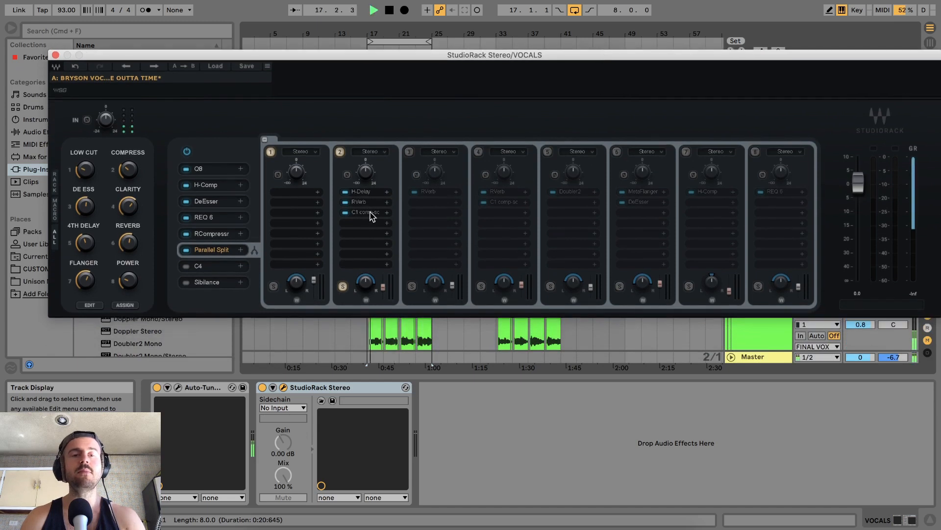
left_click(343, 286)
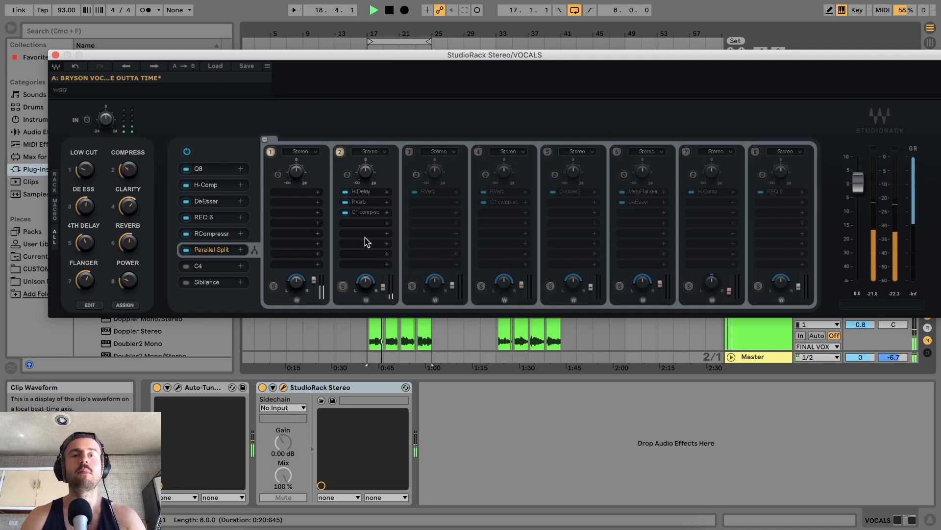
key("space")
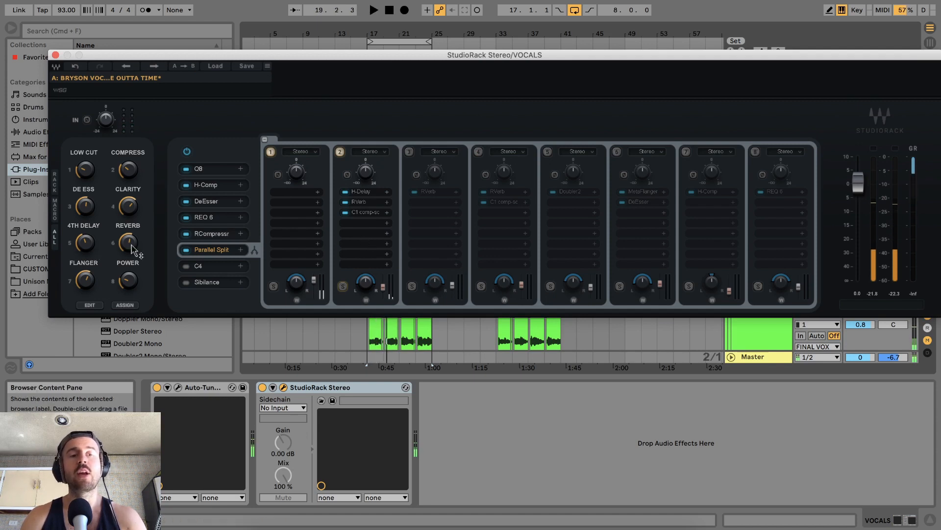
Adjust the 4TH DELAY macro while playing the loop to audition the delay level
left_click_drag(87, 244, 87, 244)
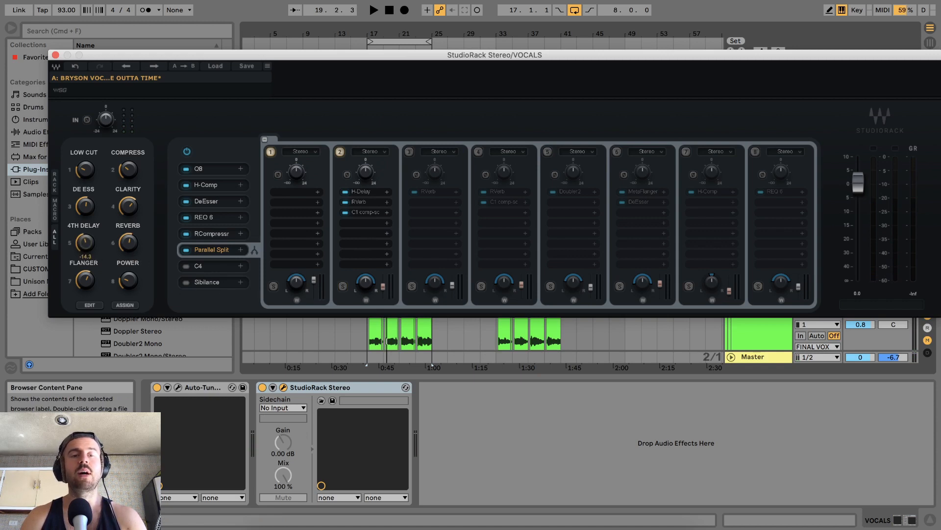
key("space")
left_click_drag(85, 242, 82, 244)
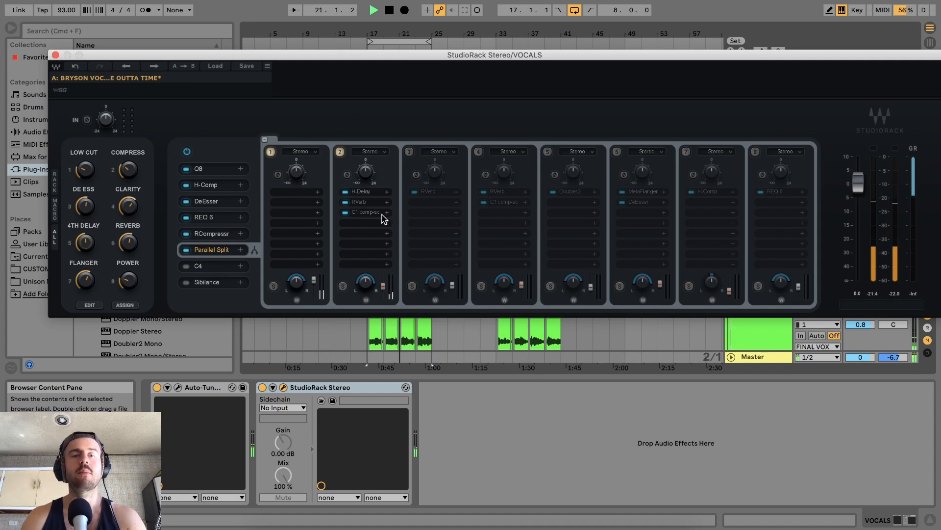
Stop the loop, switch on parallel rack 3, and briefly open its RVerb window
key("space")
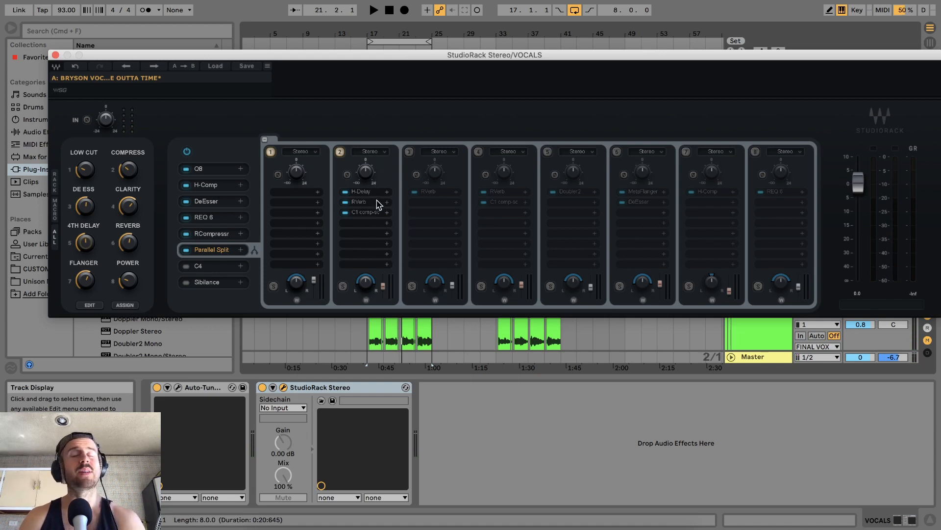
left_click(410, 152)
left_click(438, 191)
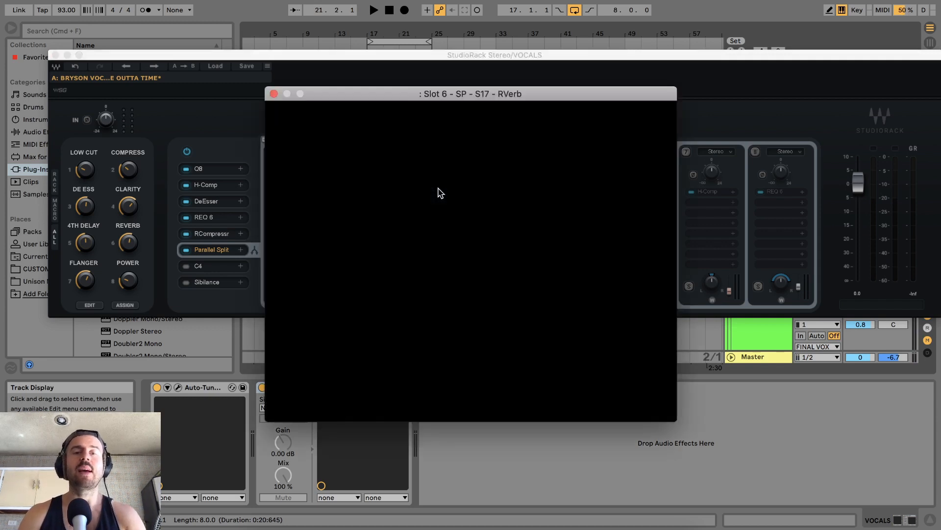
left_click(274, 93)
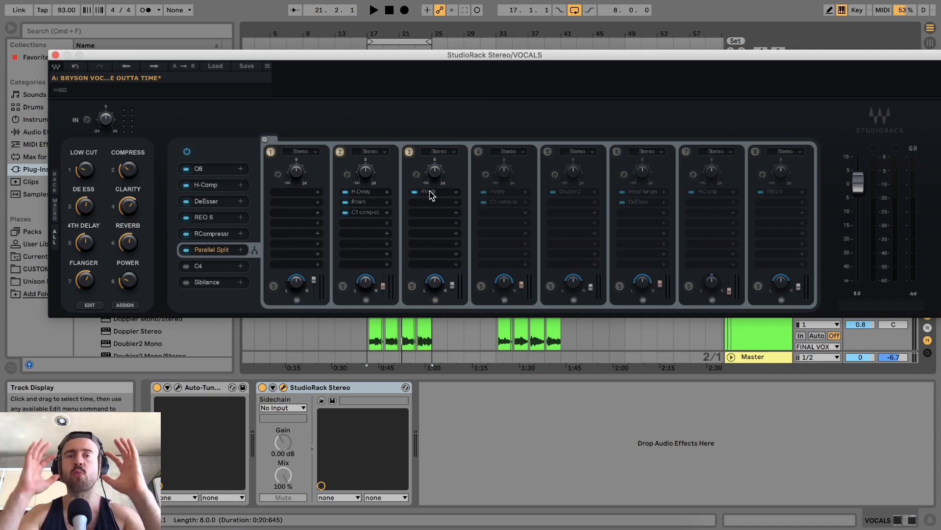
Compare parallel rack 3's reverb off and on while looping, in the full mix and with the VOCALS group soloed, leaving the rack on
left_click(411, 154)
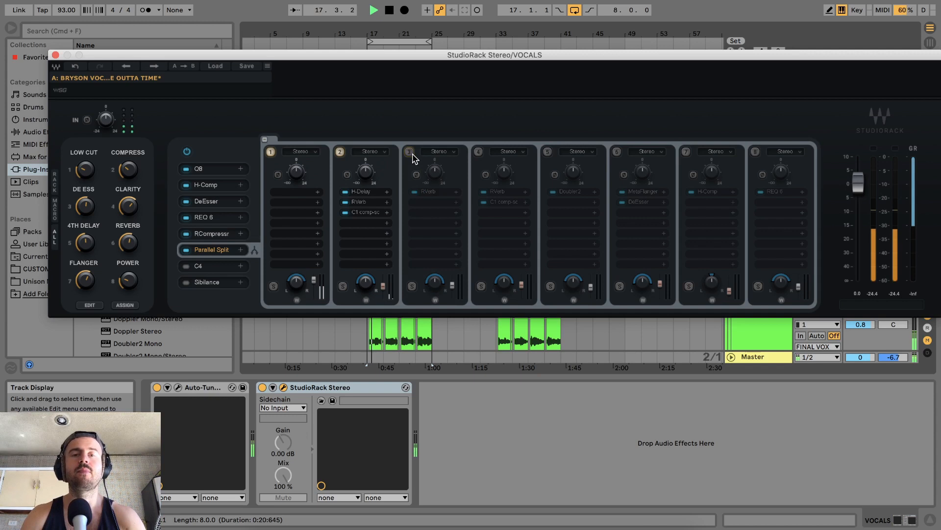
left_click(412, 155)
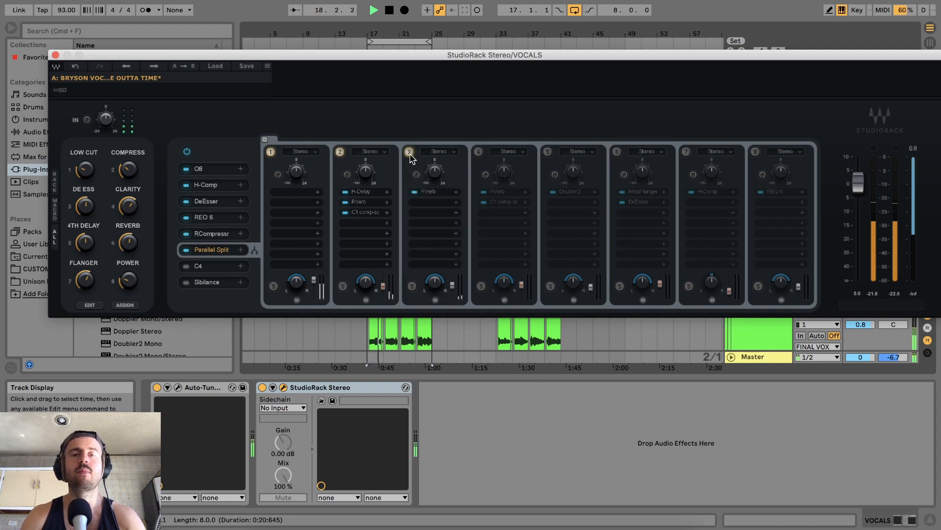
left_click_drag(726, 55, 726, 254)
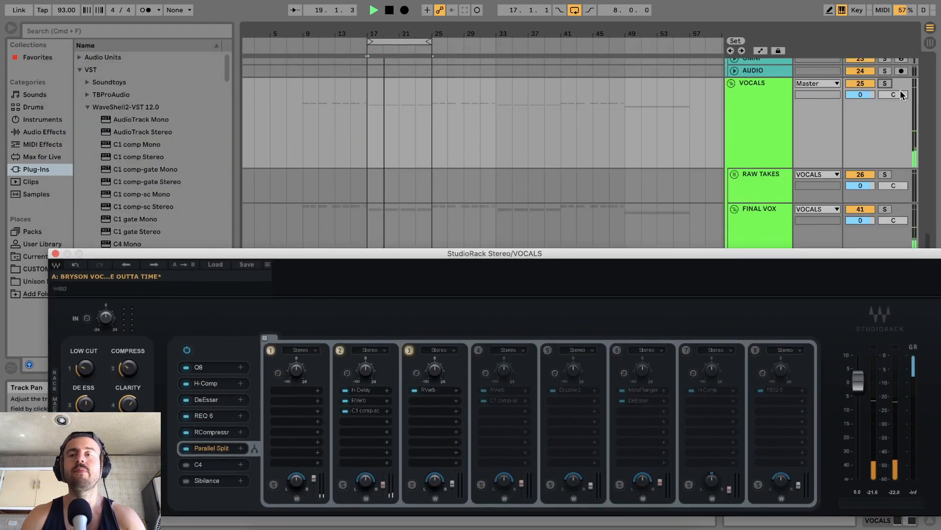
left_click(885, 83)
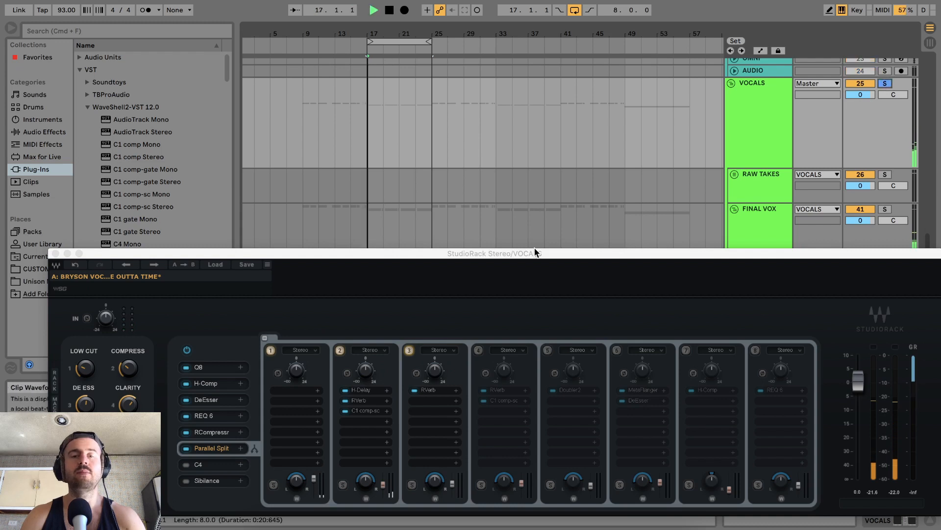
left_click(409, 351)
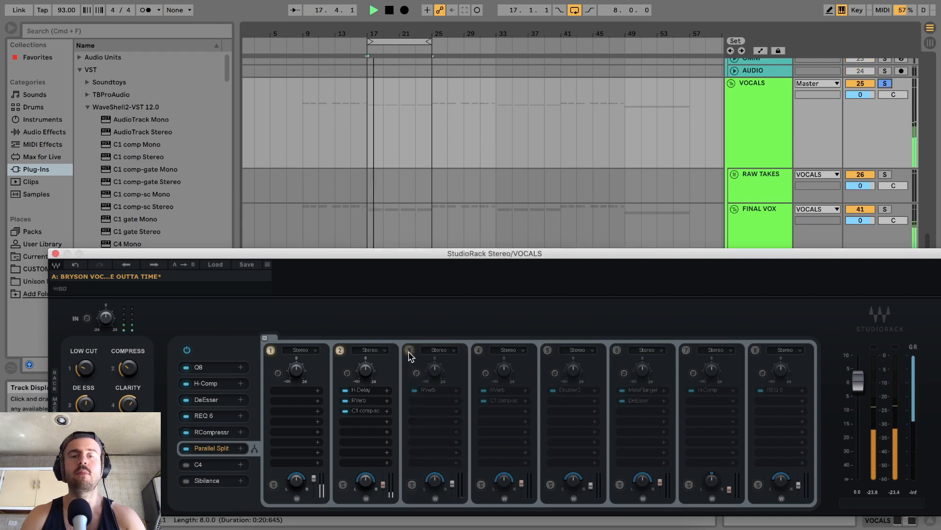
left_click(410, 352)
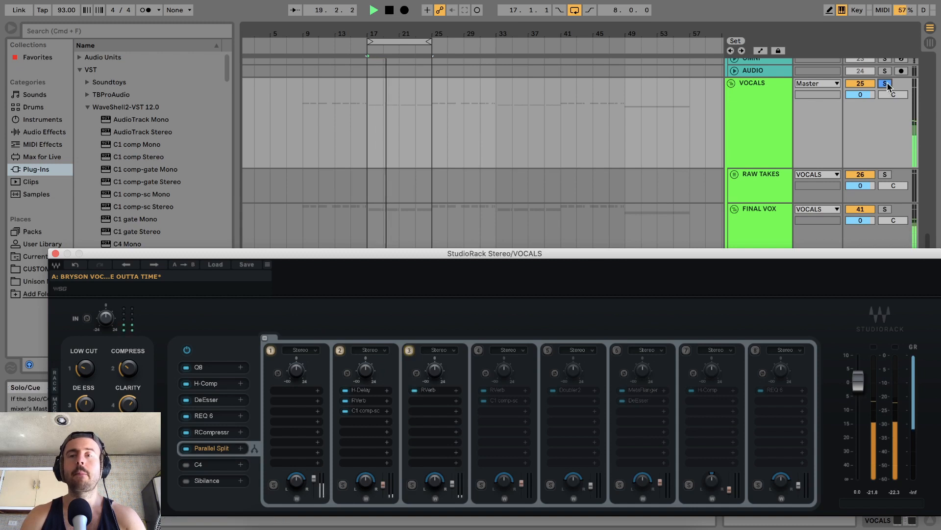
left_click_drag(672, 255, 653, 19)
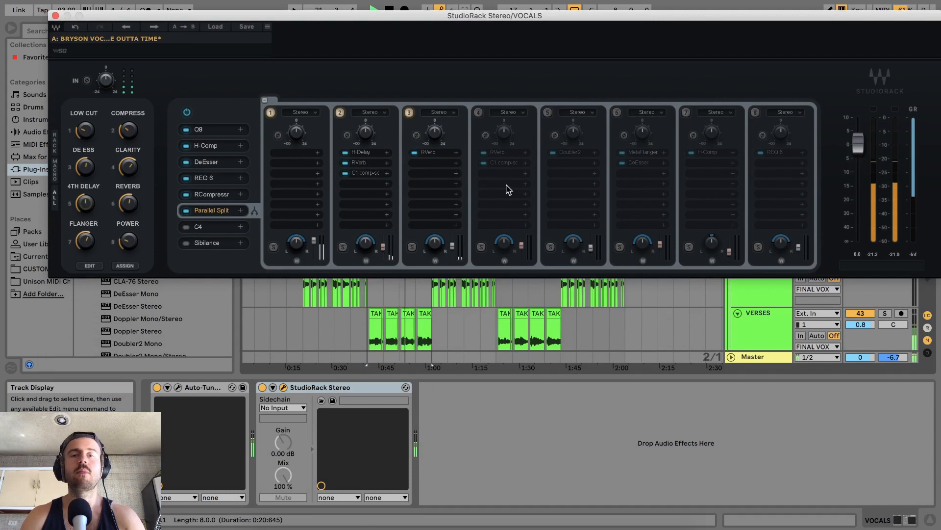
key("space")
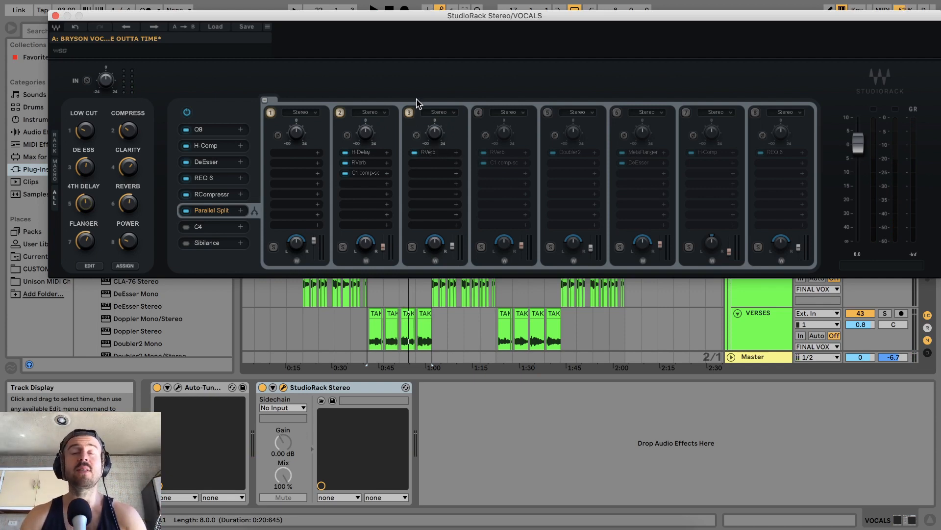
Switch on parallel rack 4 and compare its RVerb and C1 comp-sc off and on while playing the loop
left_click(478, 112)
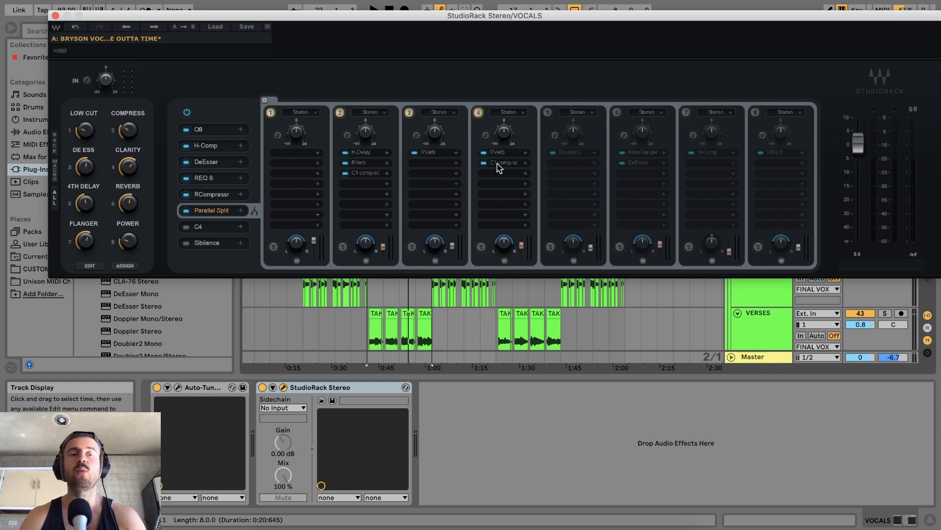
key("space")
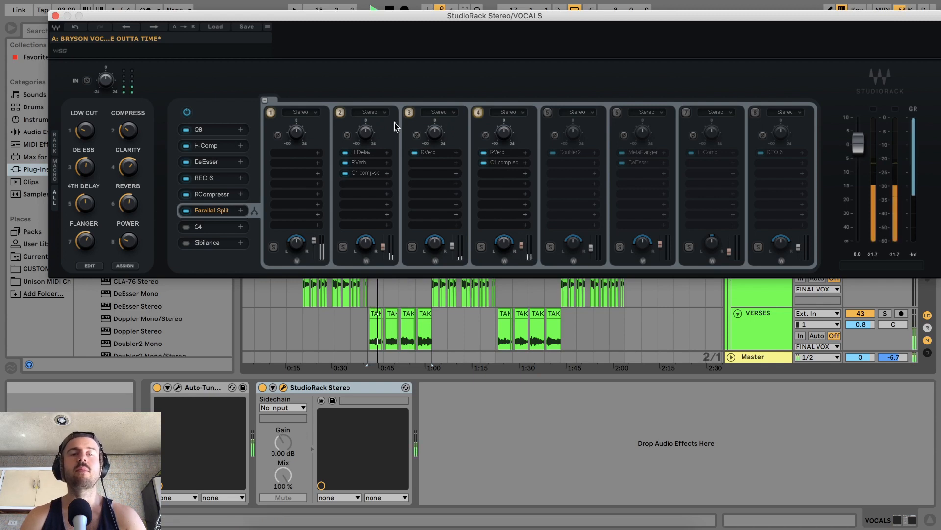
left_click(478, 112)
left_click(478, 113)
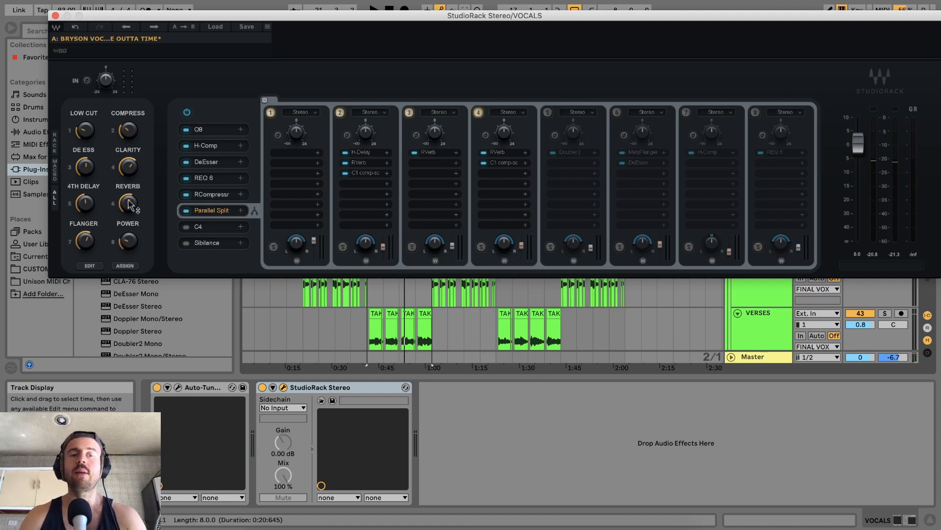
Switch on parallel rack 5 and compare the soloed vocals with and without its Doubler2 while playing the loop
left_click(547, 112)
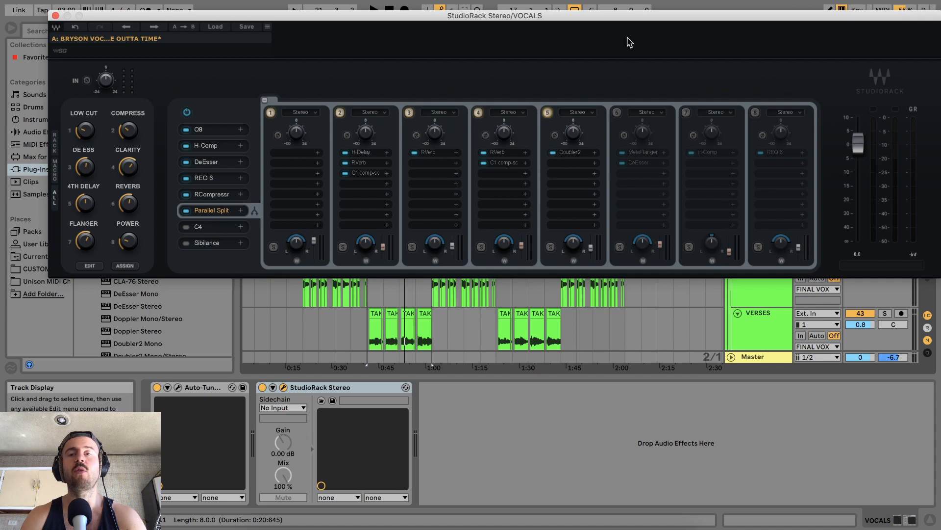
left_click_drag(640, 20, 637, 106)
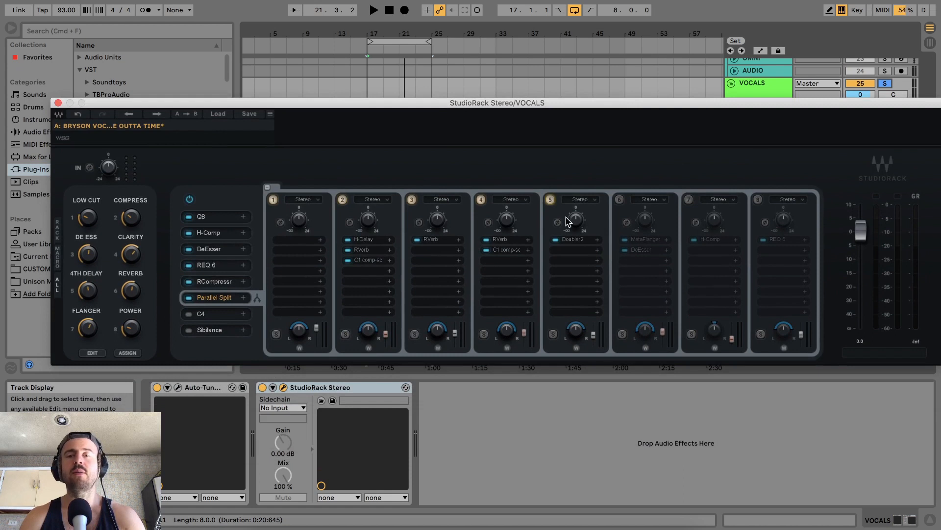
key("space")
left_click(550, 200)
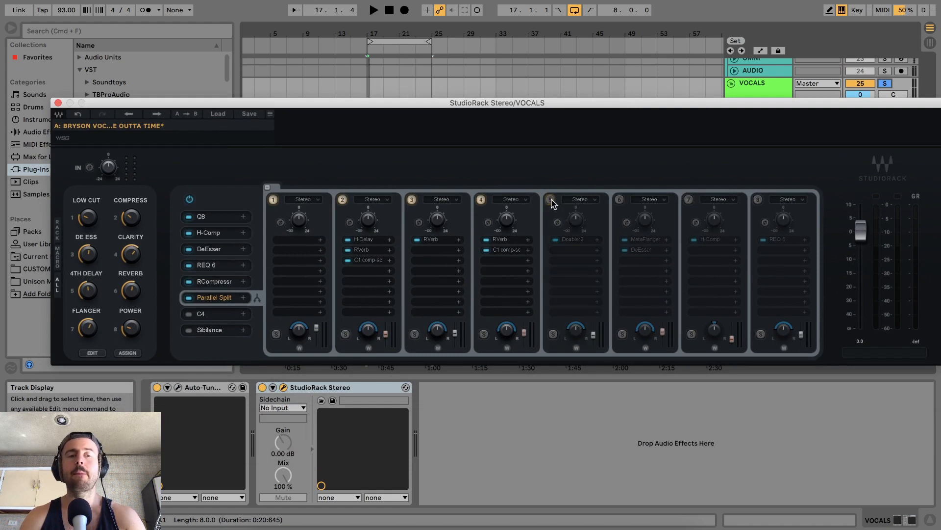
key("space")
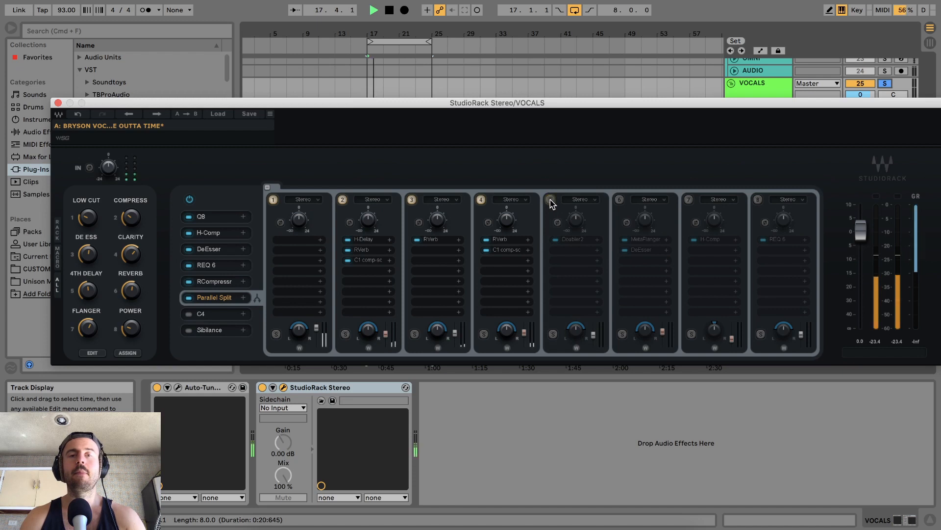
left_click(550, 199)
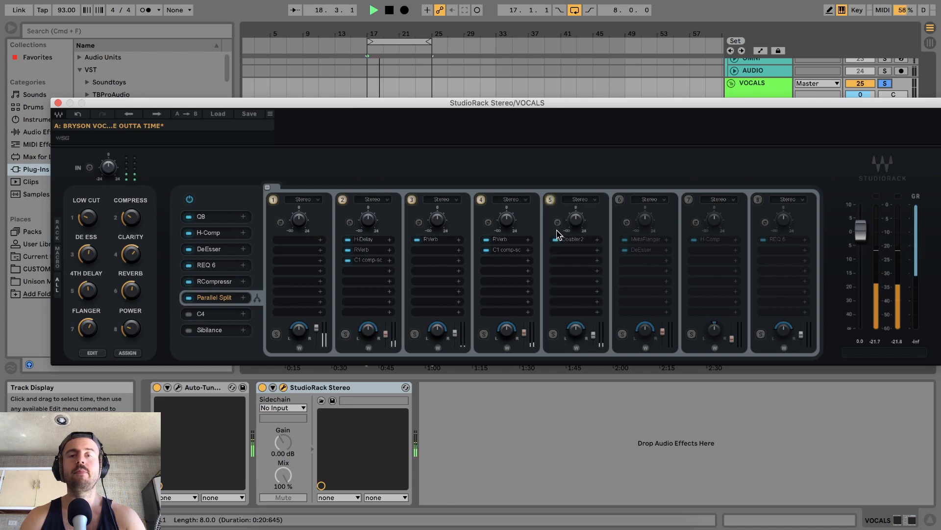
left_click(551, 200)
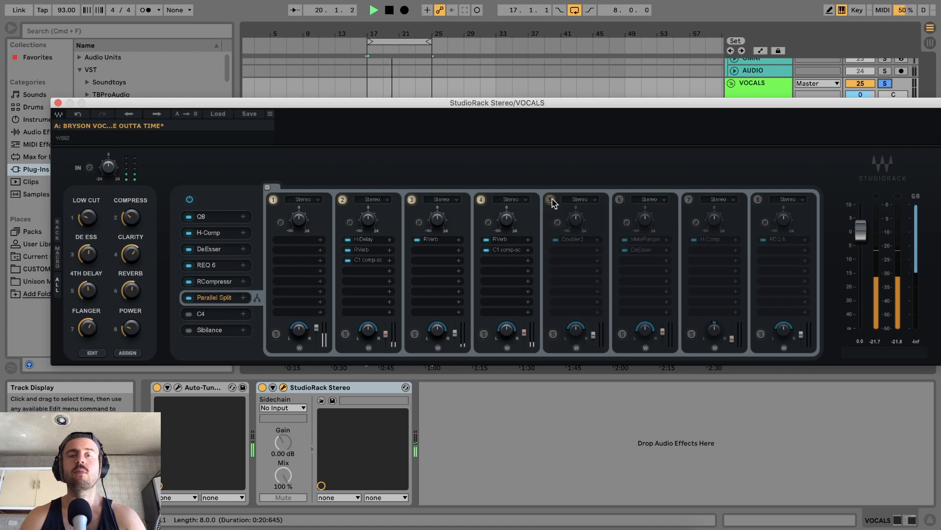
left_click(551, 200)
Stop playback and review the Doubler2 settings in parallel rack 5, closing its window when done
left_click_drag(601, 103, 606, 38)
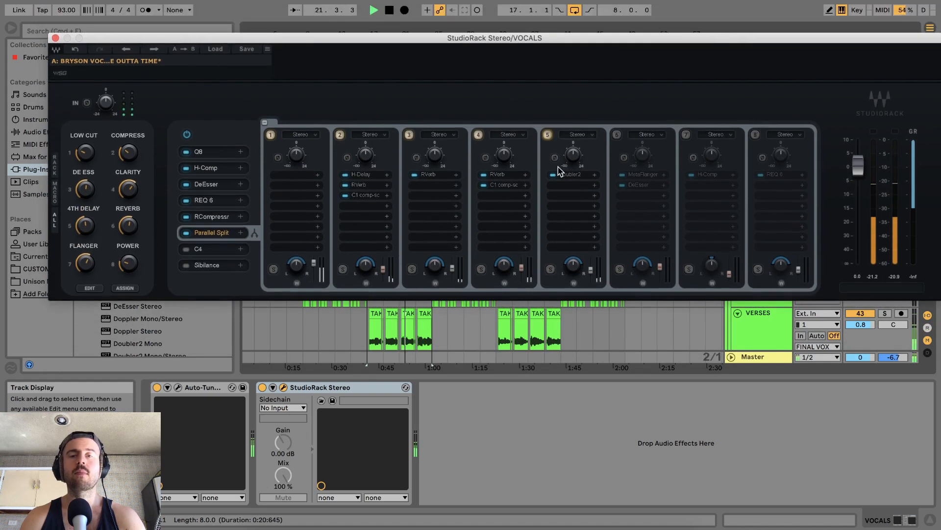
key("space")
left_click(572, 176)
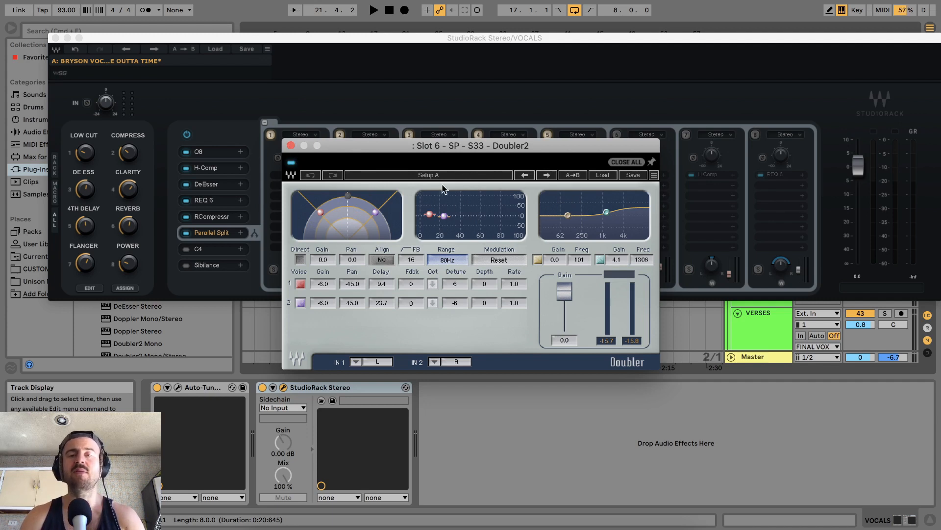
left_click(290, 146)
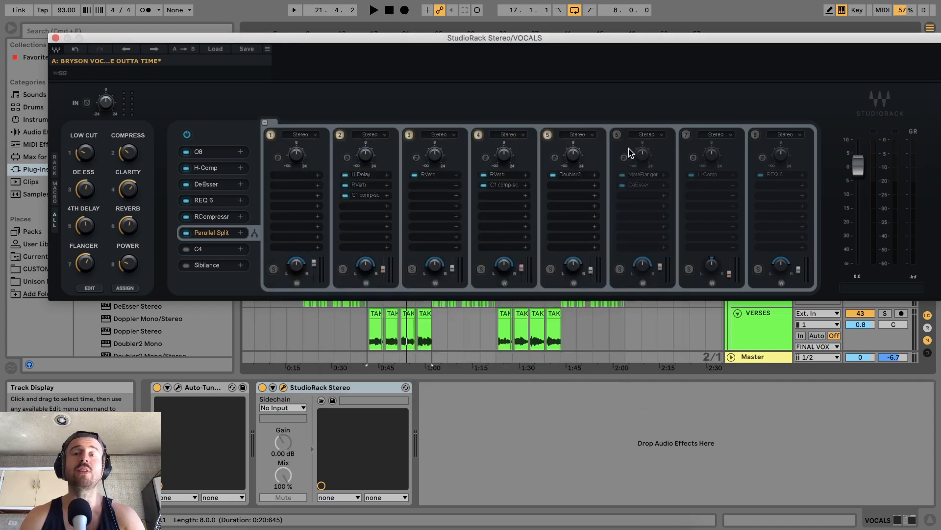
Switch on parallel rack 6 and sweep the FLANGER macro up from near its minimum while playing the loop
left_click(617, 134)
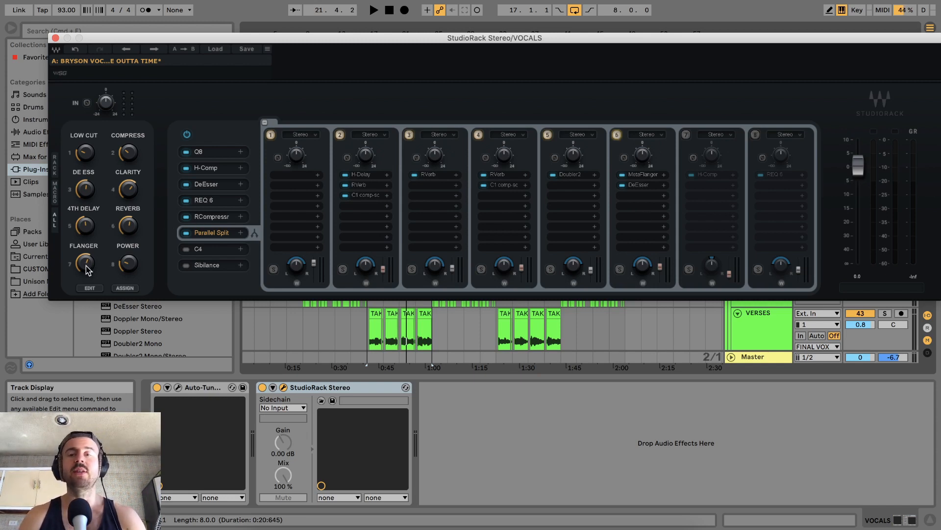
left_click_drag(86, 265, 86, 265)
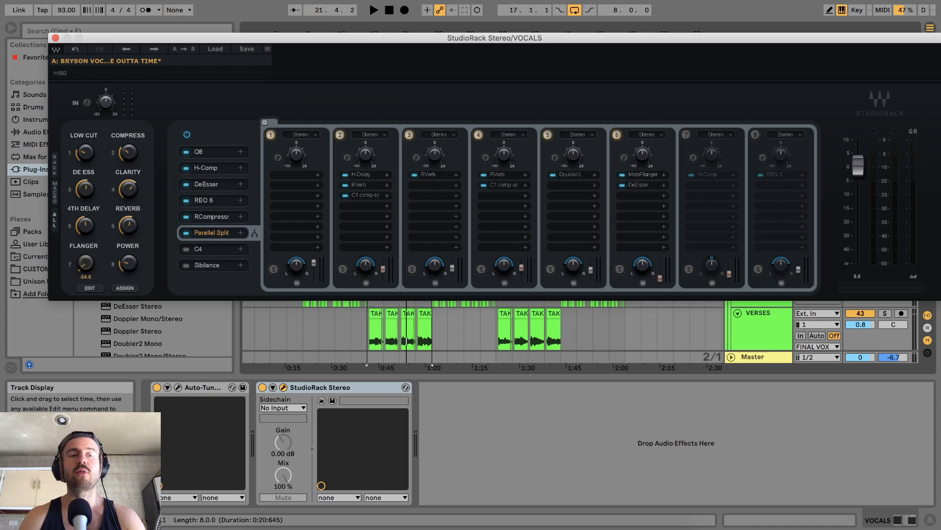
key("space")
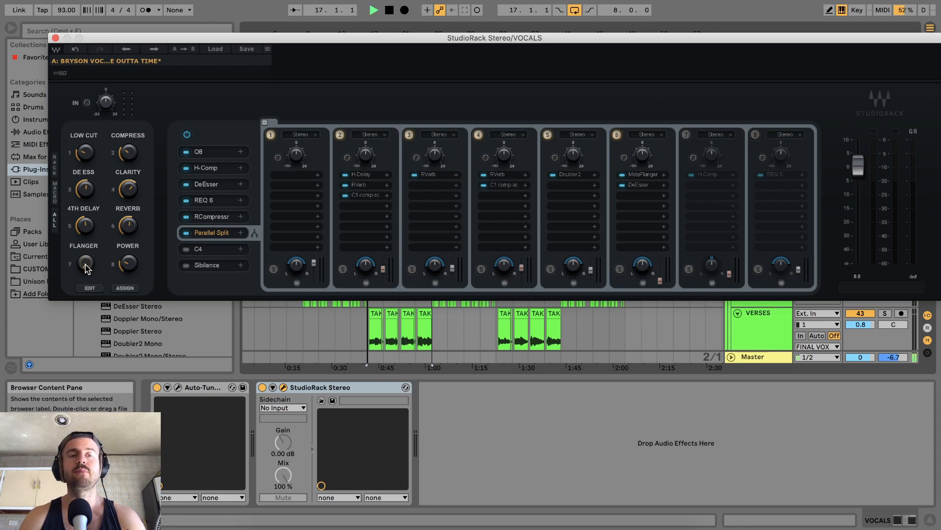
mouse_move(86, 267)
left_mouse_down()
mouse_move(86, 277)
mouse_move(87, 265)
left_mouse_up()
key("space")
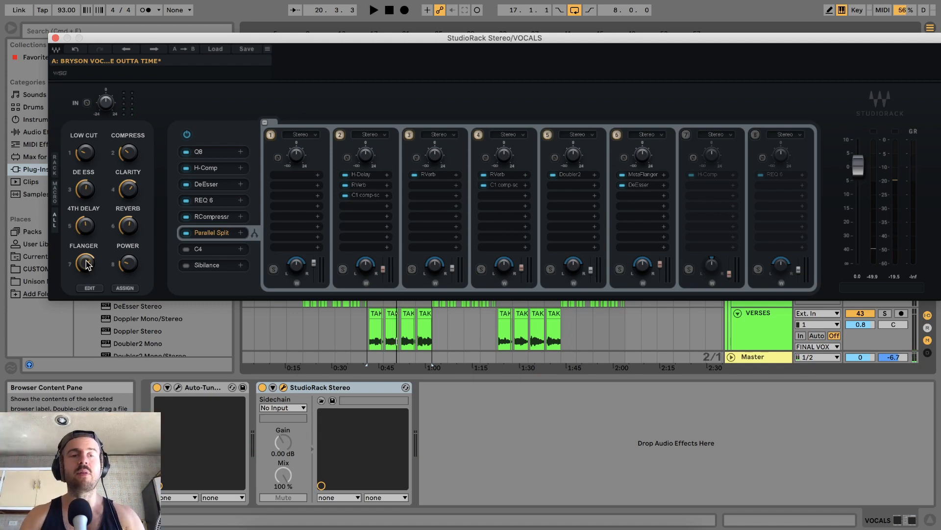
Back the FLANGER macro off from its high setting and fine-tune it while playing the loop
left_click_drag(87, 264, 87, 266)
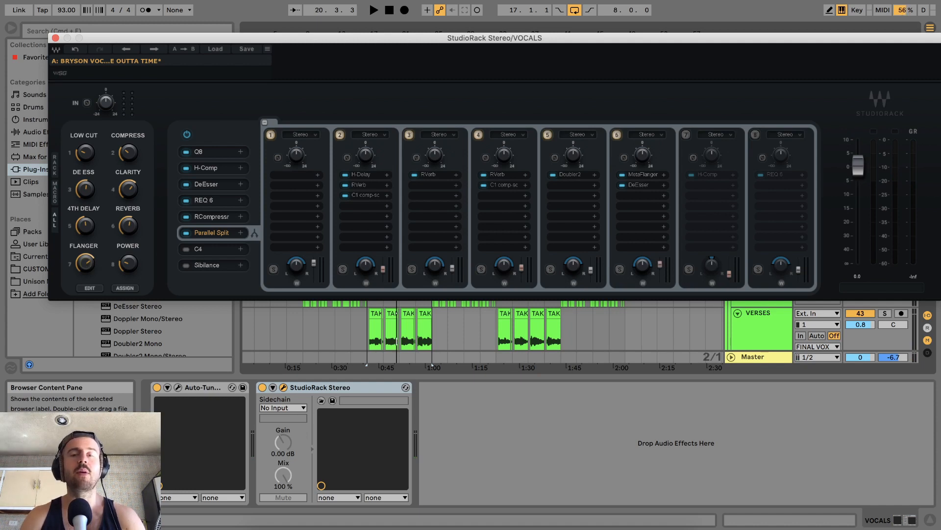
key("space")
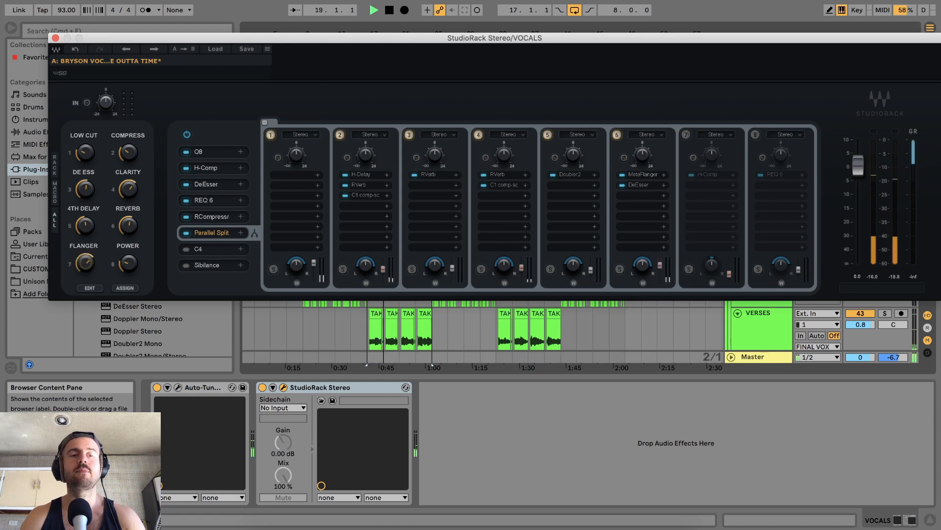
left_click_drag(84, 265, 85, 252)
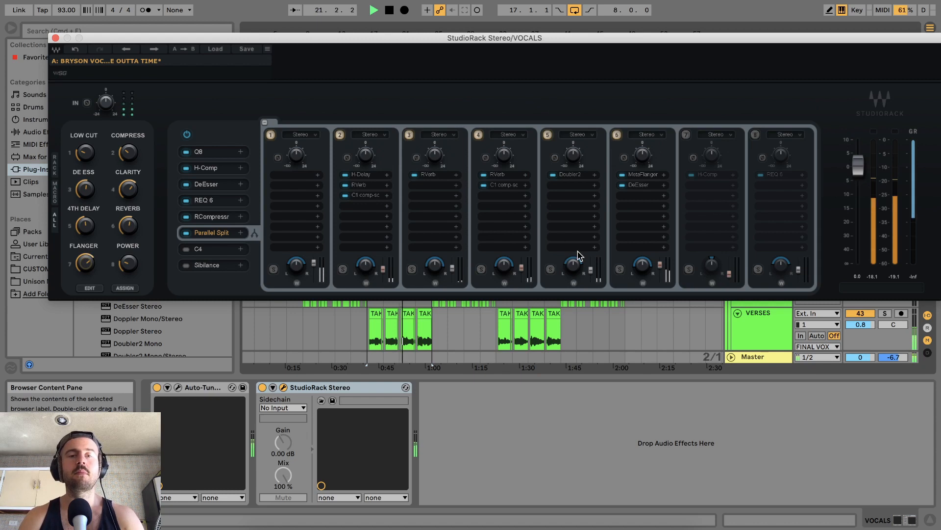
key("space")
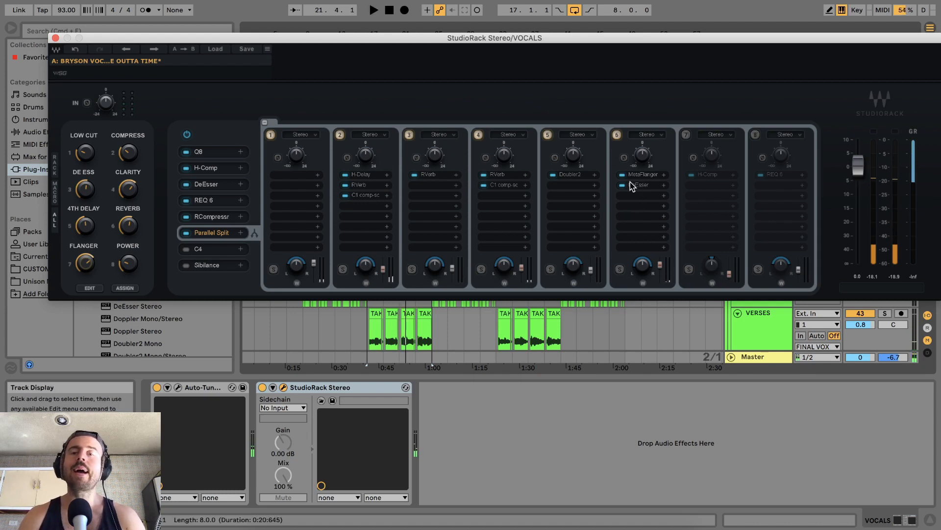
Switch on parallel rack 7 and open its H-Comp to examine the threshold and ratio settings
left_click(686, 137)
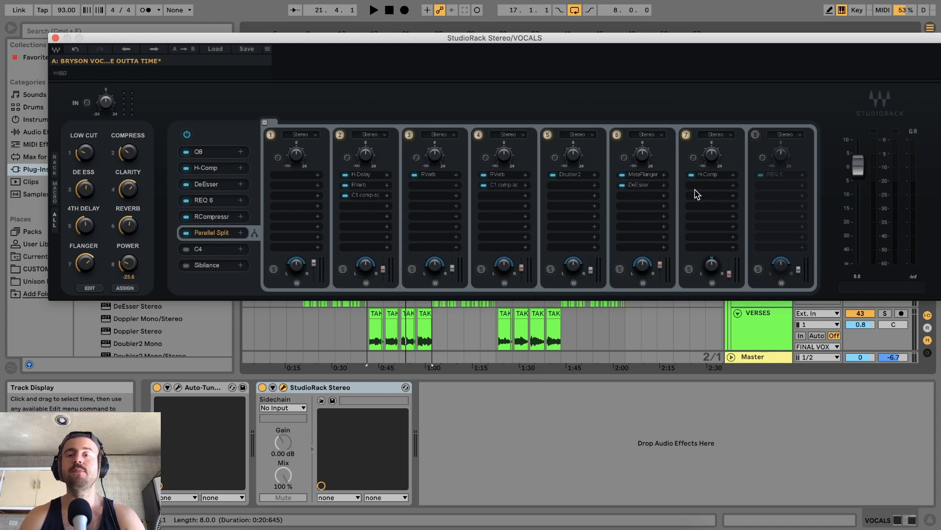
left_click(708, 174)
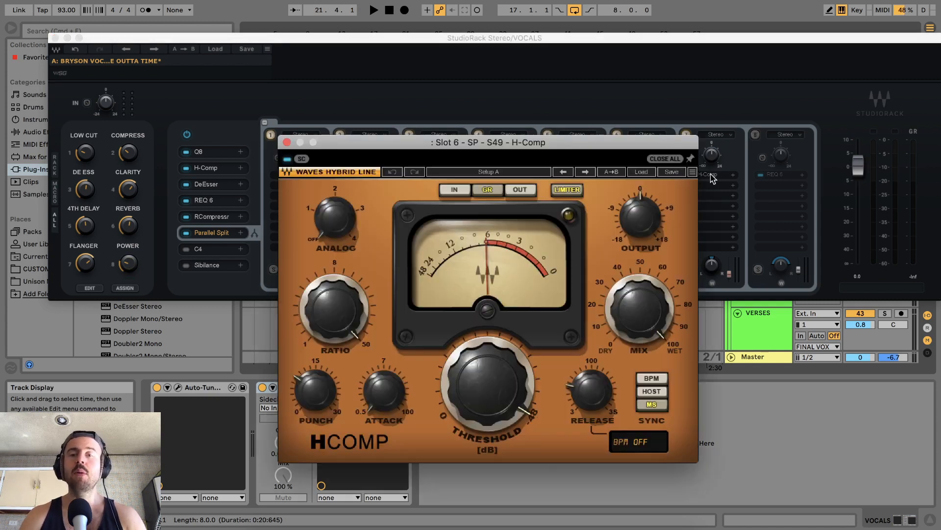
left_click(465, 382)
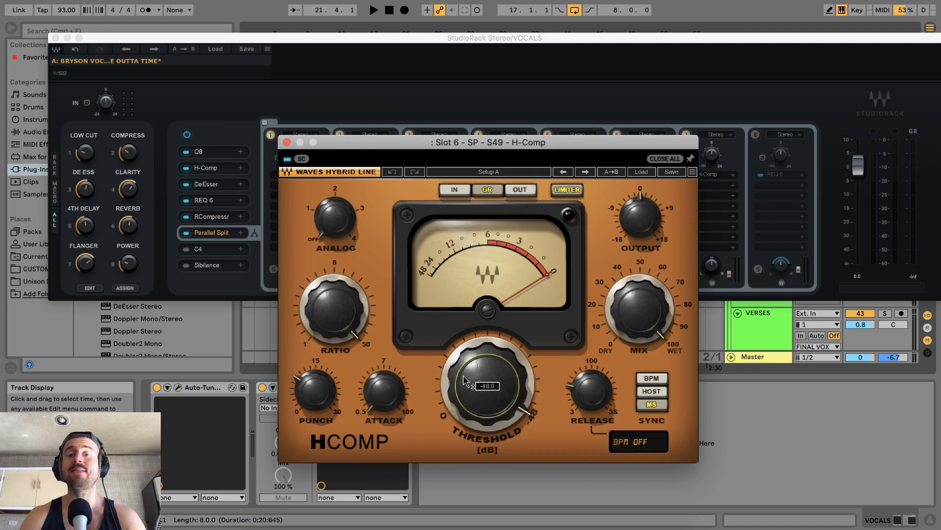
left_click(334, 316)
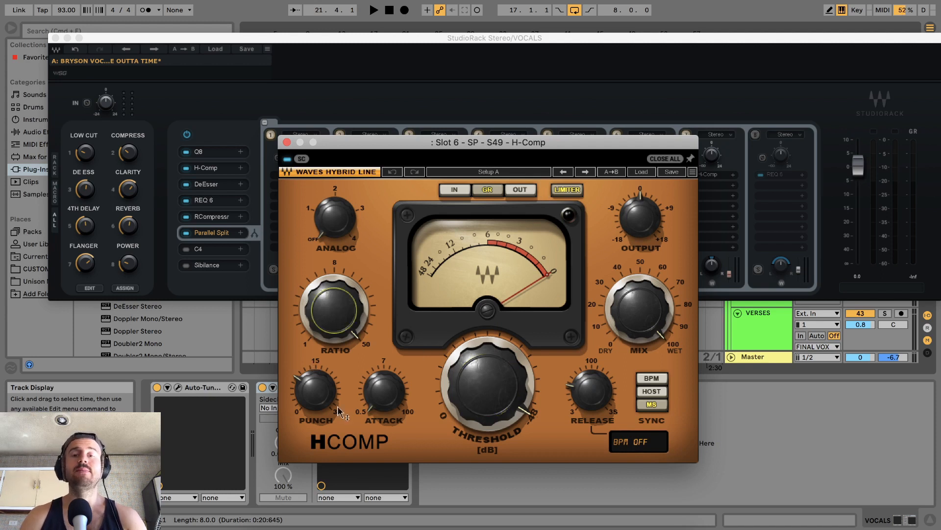
Set the release of parallel rack 7's H-Comp to 17.7 ms and close its window
left_click(586, 392)
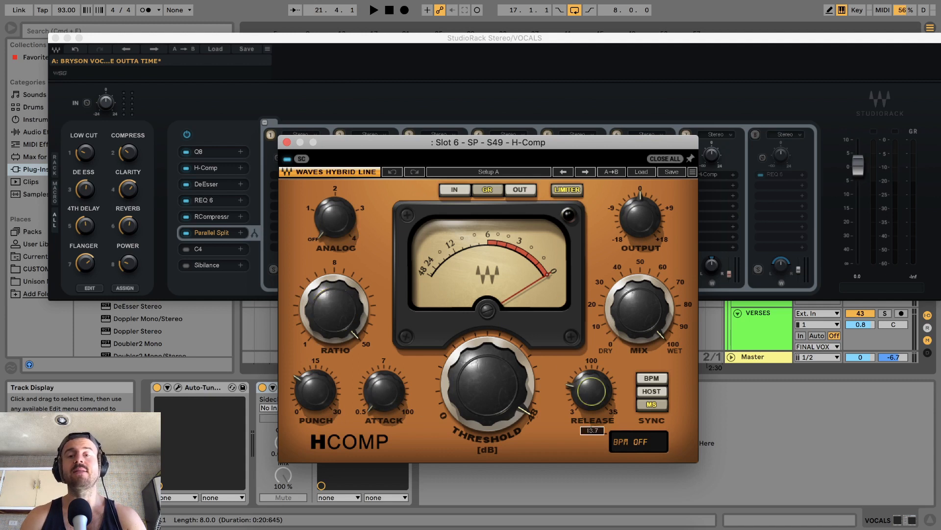
left_click_drag(585, 392, 585, 387)
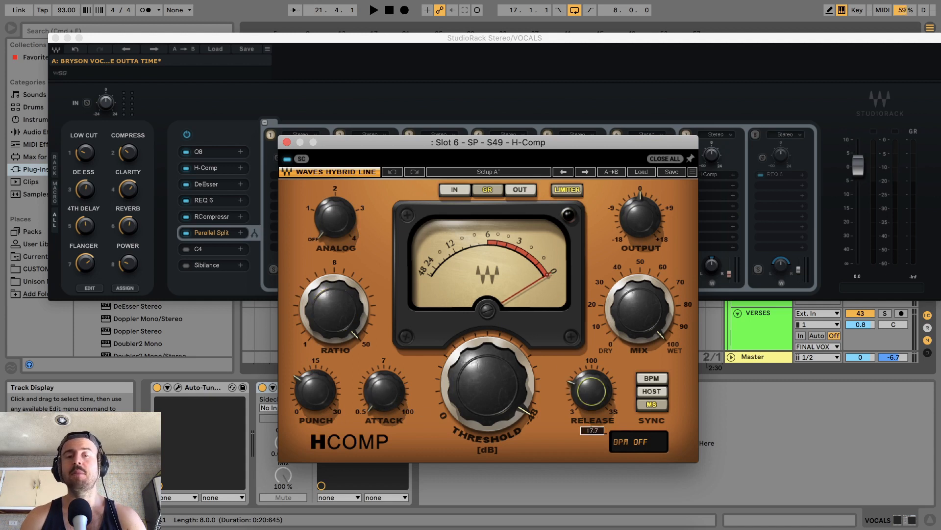
left_click(288, 142)
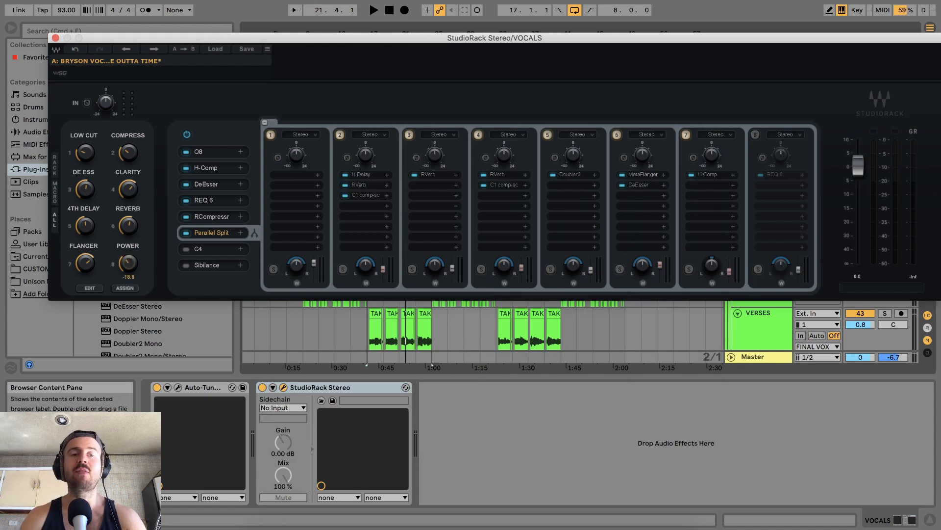
Fine-tune the POWER macro while playing the loop, switching parallel rack 7 off and on to compare
left_click_drag(127, 260, 128, 265)
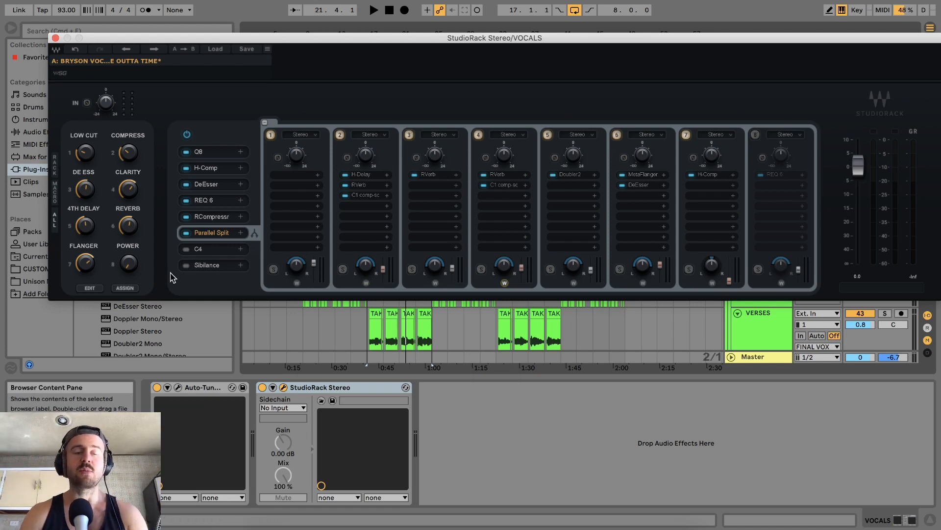
key("space")
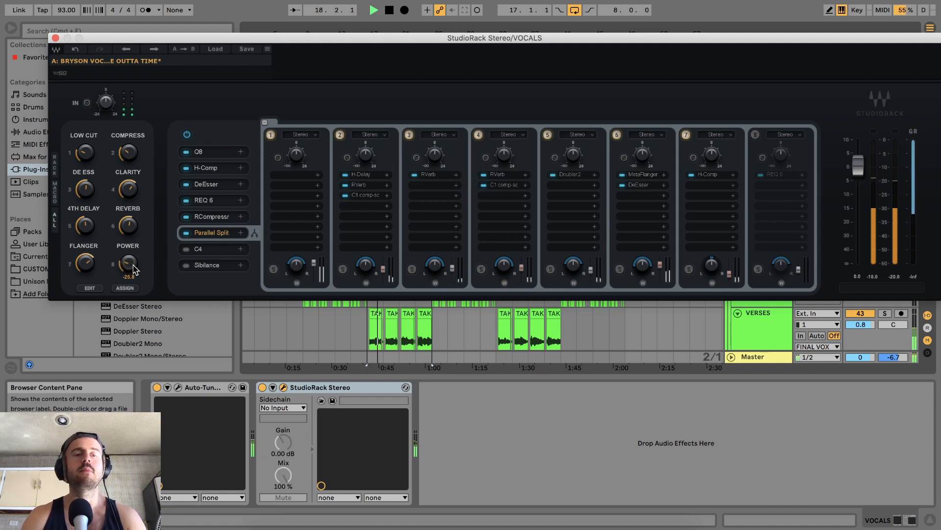
mouse_move(129, 269)
left_mouse_down()
mouse_move(128, 259)
mouse_move(129, 267)
left_mouse_up()
left_click(686, 135)
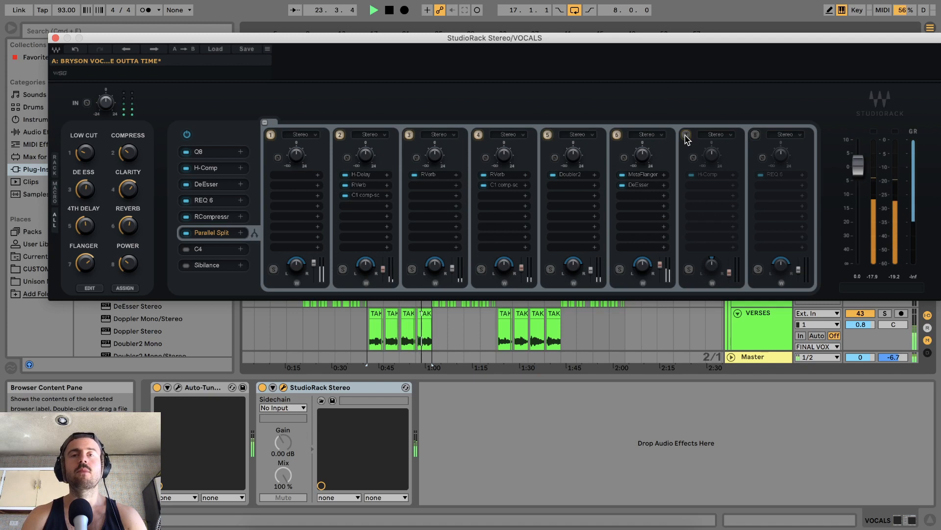
left_click(686, 136)
left_click_drag(125, 261, 126, 259)
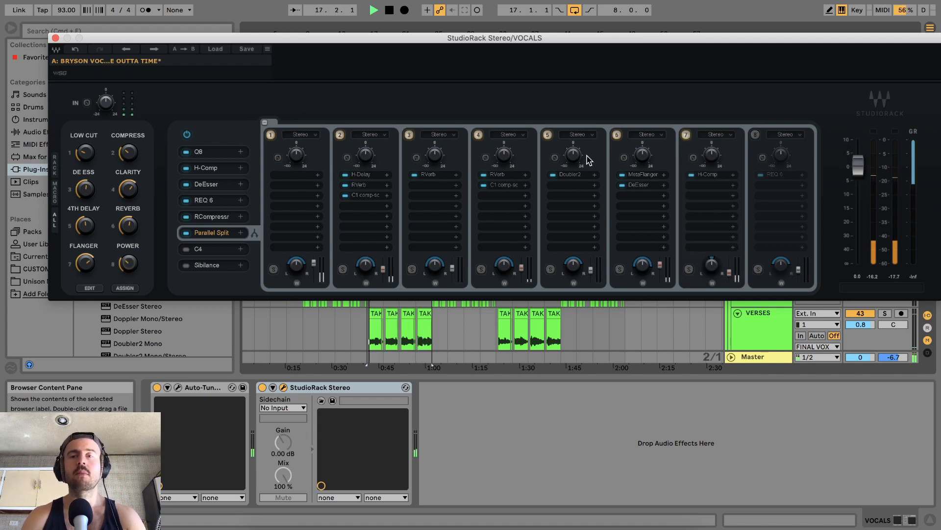
key("space")
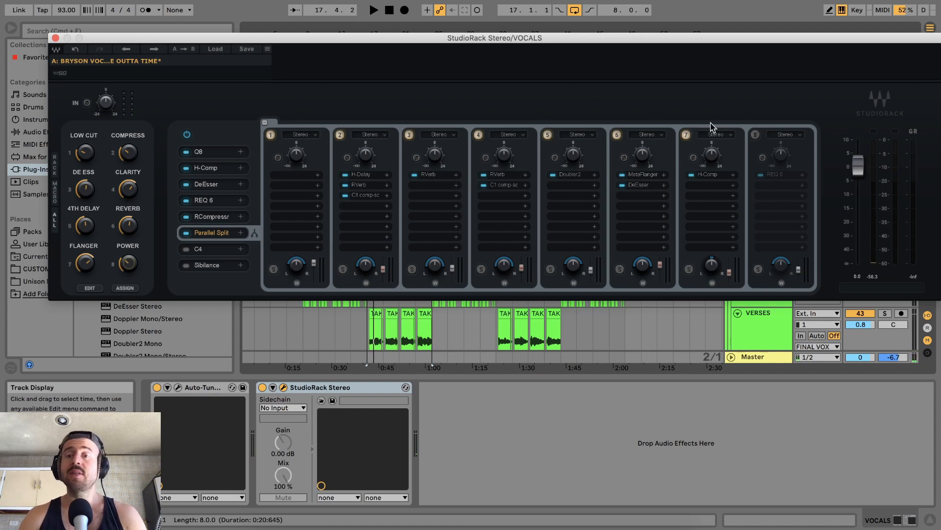
Switch on parallel rack 8 and set its REQ 6 band 5 to -1.7 dB gain at 3029 Hz
left_click(758, 135)
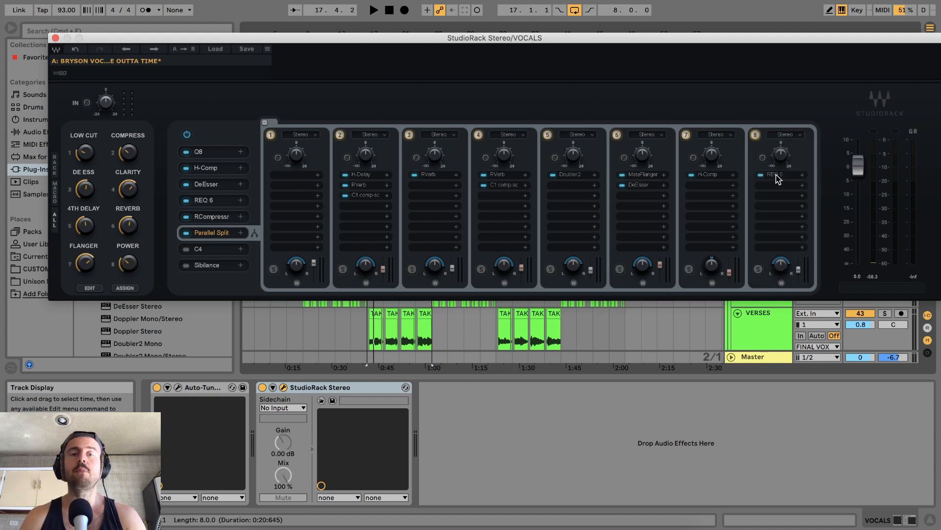
left_click(776, 175)
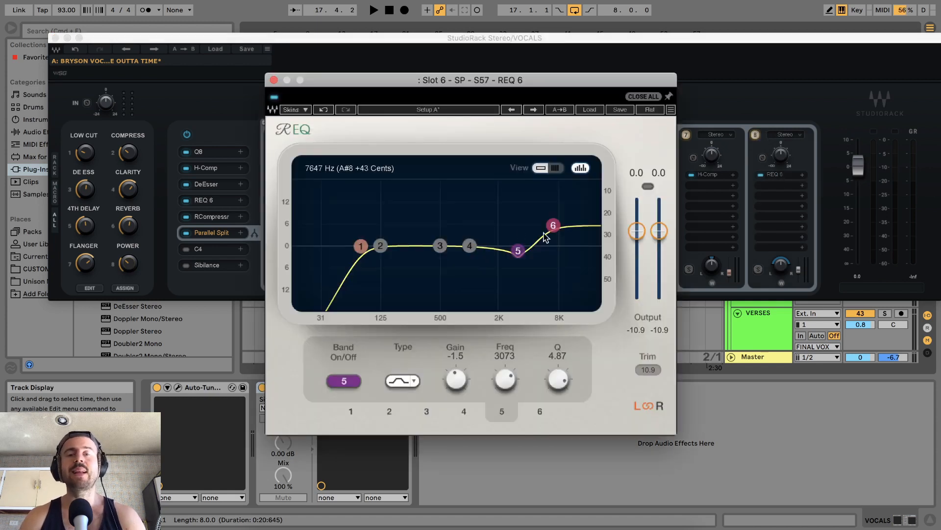
left_click_drag(520, 254, 518, 255)
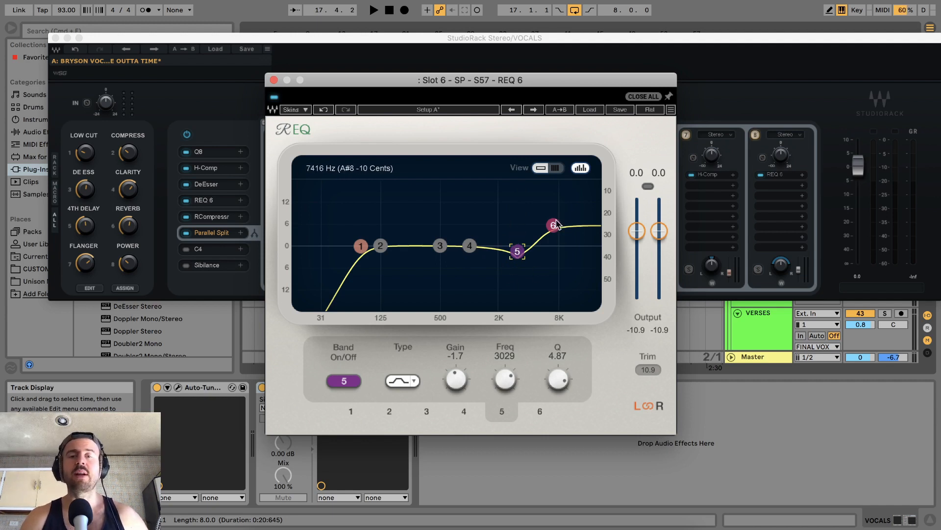
left_click(274, 81)
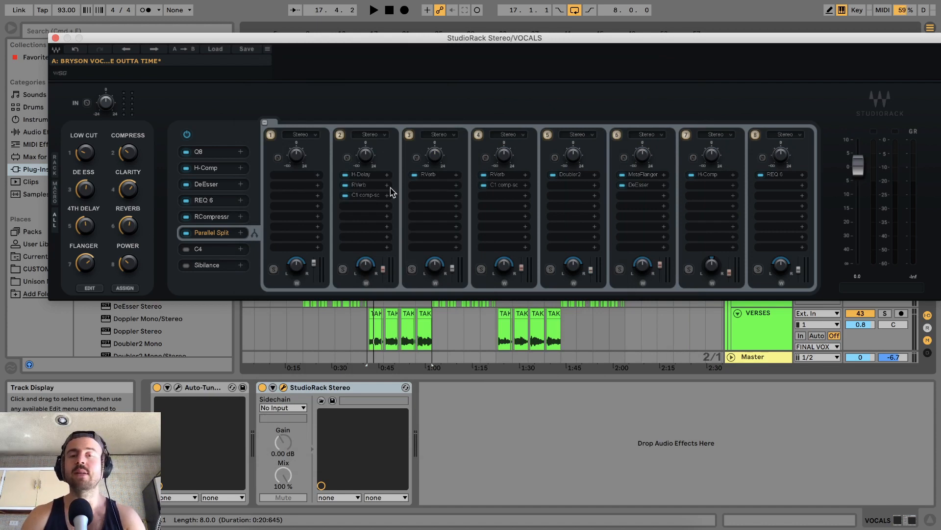
Play the loop with parallel rack 8 switched off and on to compare, leaving the rack on and playback stopped
left_click(756, 135)
key("space")
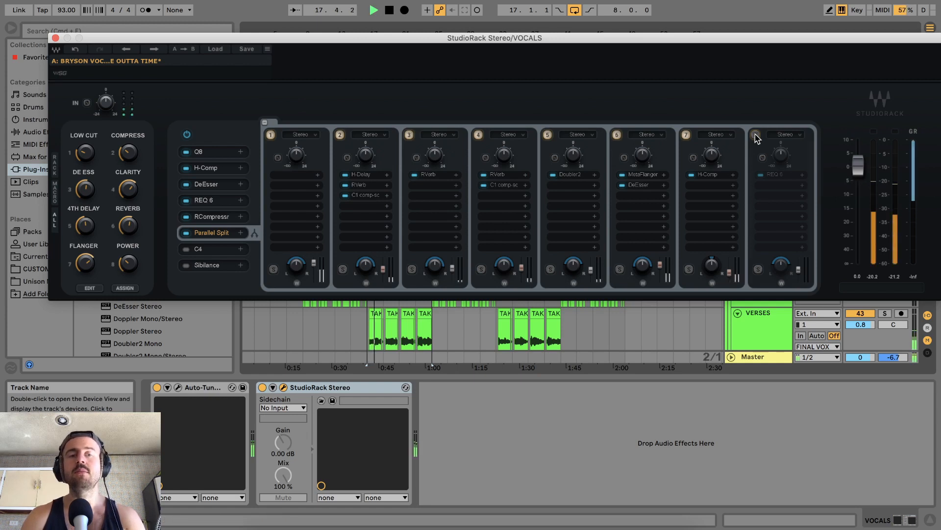
left_click(756, 136)
mouse_move(799, 269)
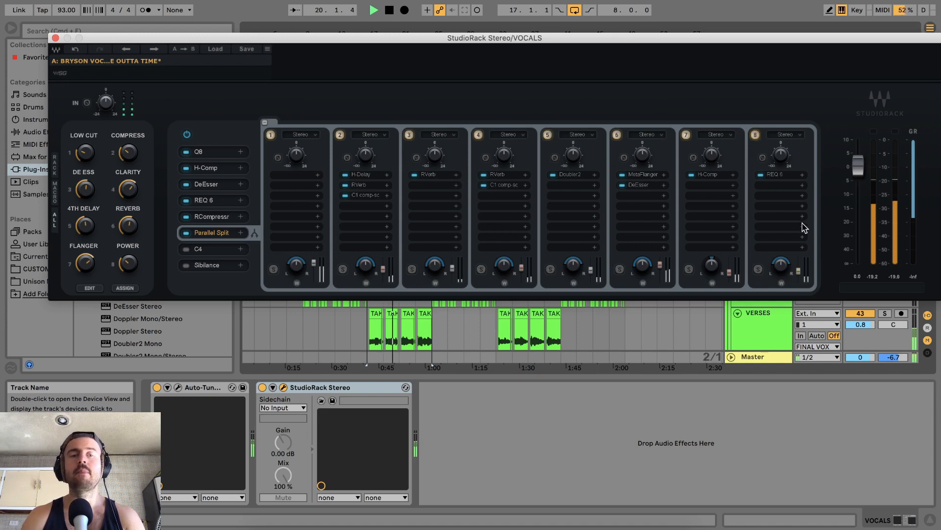
left_click(755, 136)
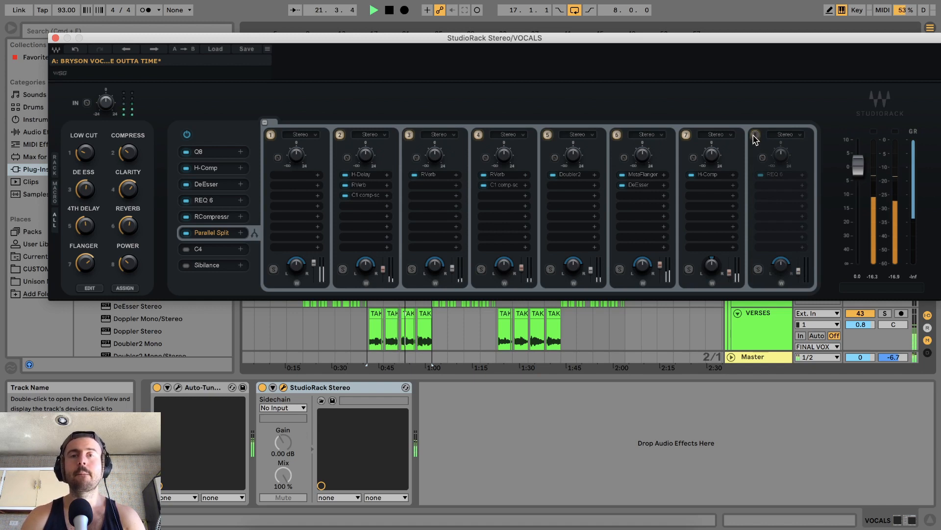
left_click(756, 136)
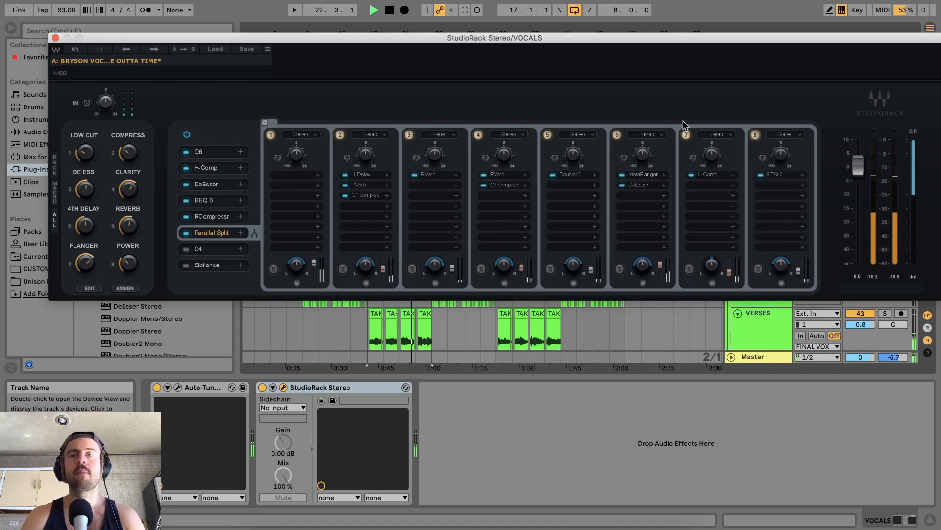
key("space")
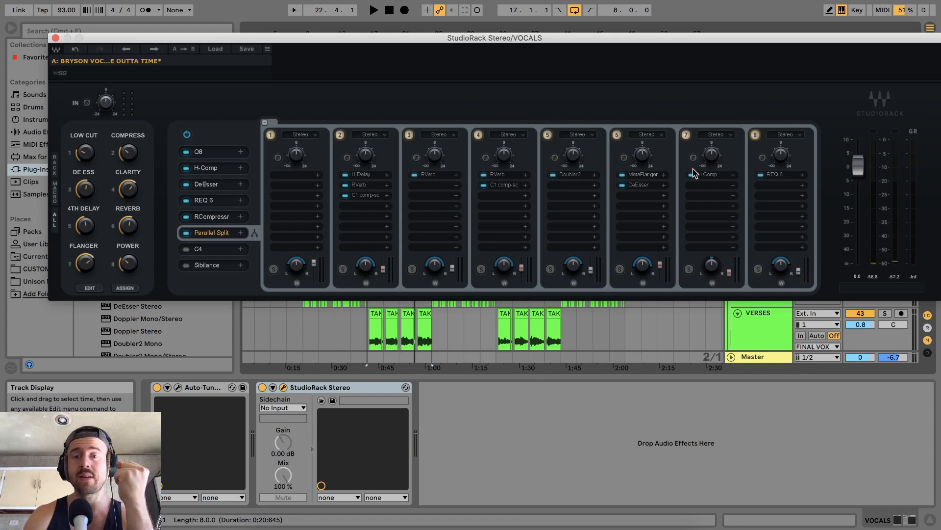
Open the C4 multiband processor in slot 7 and set its low crossover to 83 Hz
left_click(206, 249)
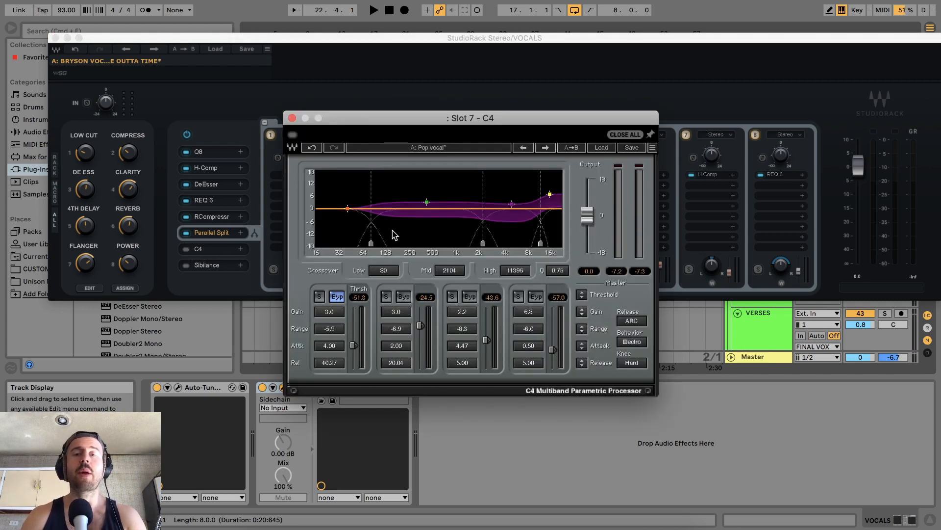
left_click_drag(559, 120, 611, 10)
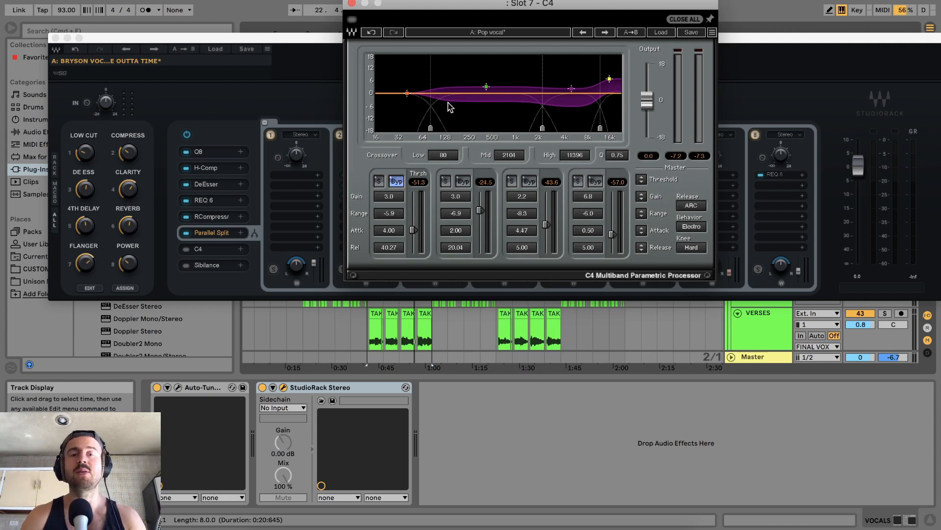
left_click_drag(430, 128, 432, 128)
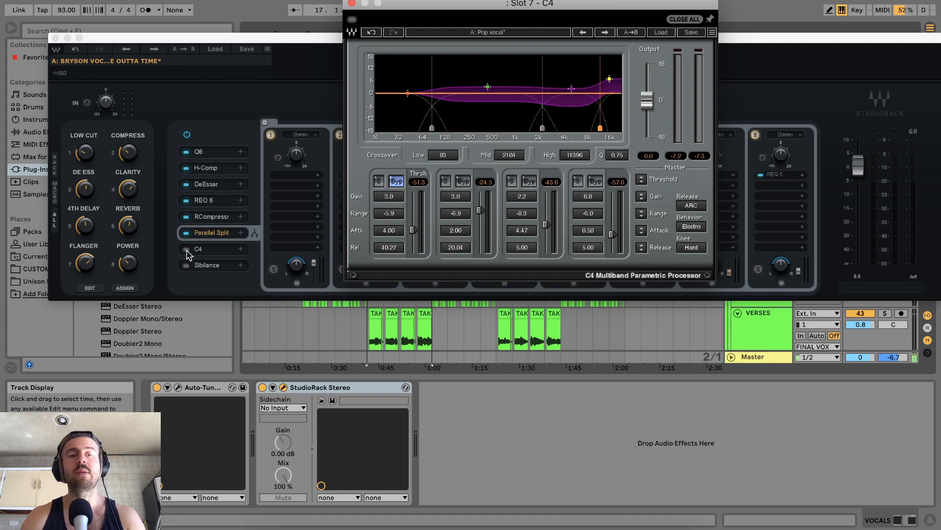
Audition the C4 by switching it on and off while the loop plays, leaving it on with its window moved clear of the chain
key("space")
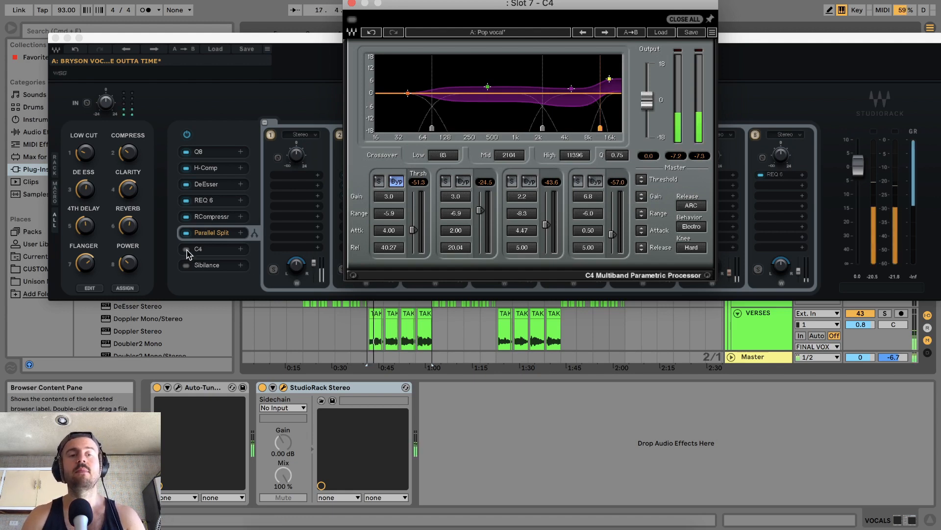
left_click(188, 251)
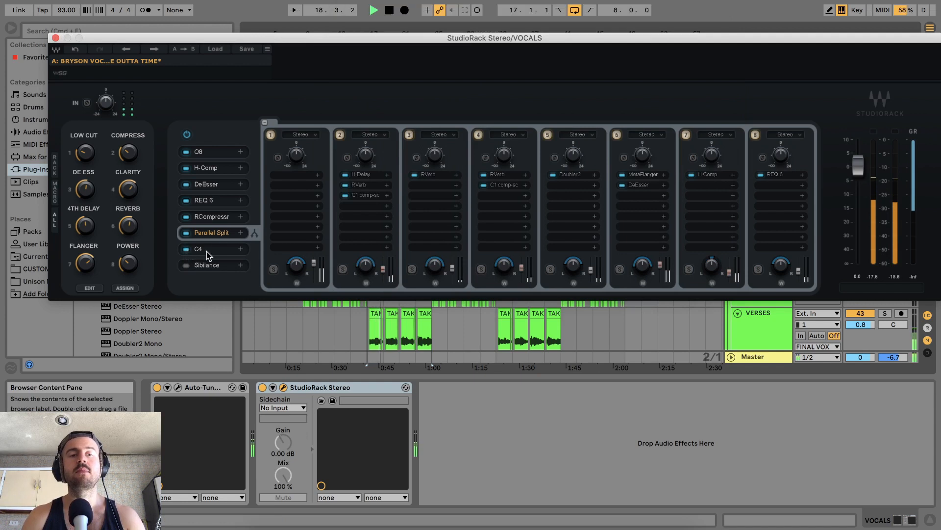
left_click(207, 251)
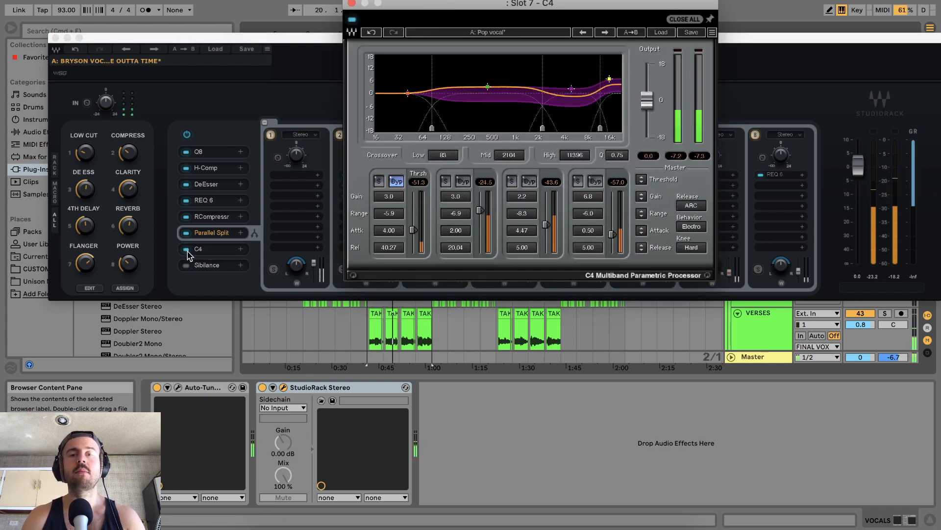
left_click(188, 251)
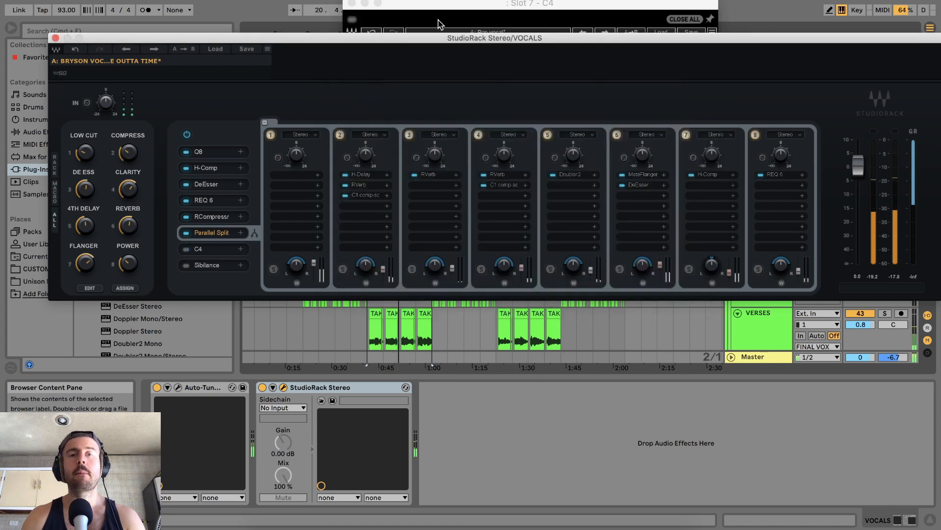
left_click_drag(444, 6, 559, 264)
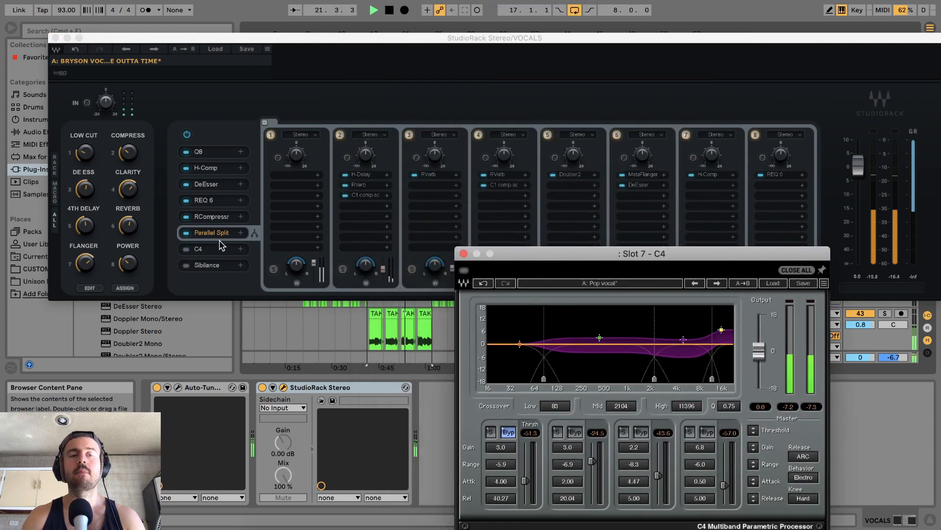
left_click(186, 249)
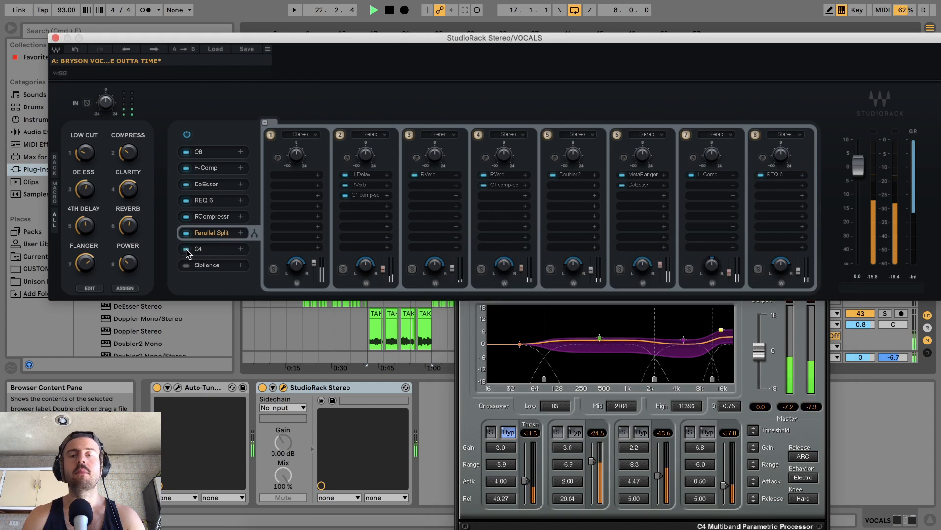
left_click(759, 264)
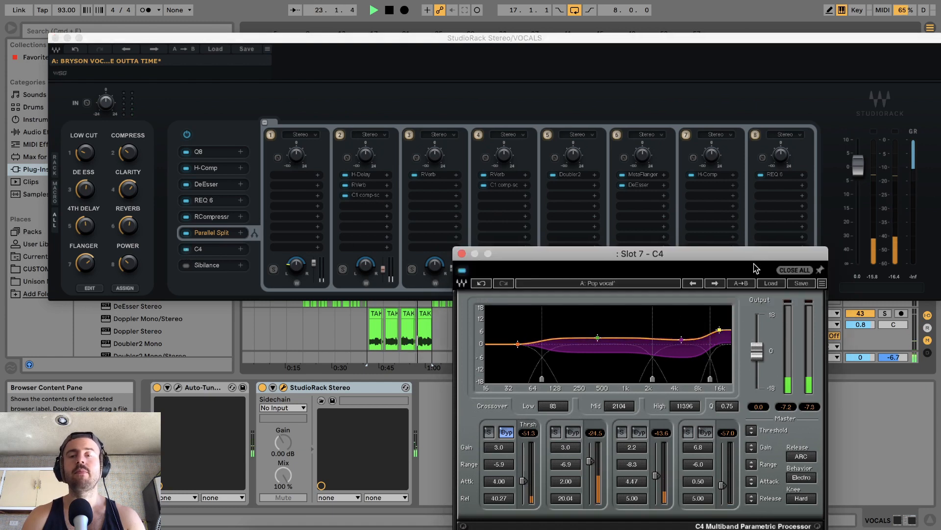
left_click_drag(759, 264, 759, 277)
key("space")
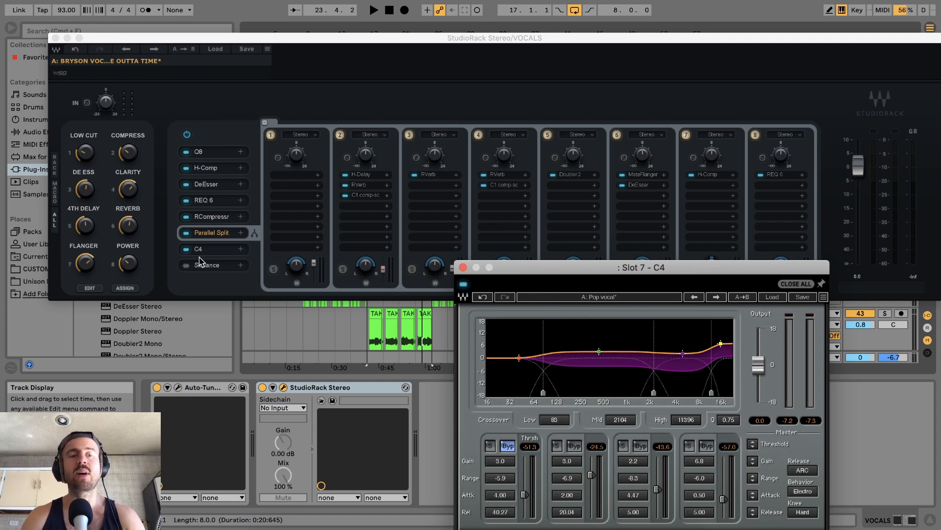
Replay the loop, bypass and re-enable the C4 from its own window, then close the window and stop playback
key("space")
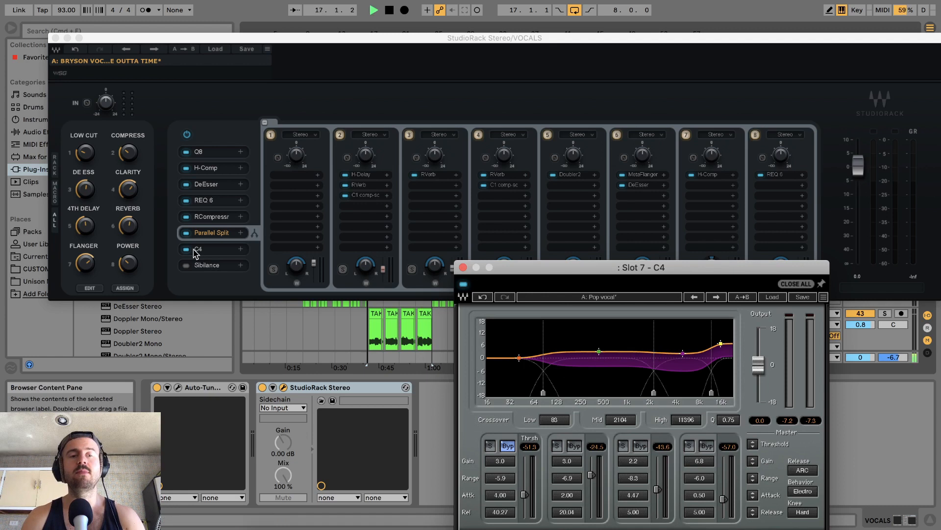
left_click(462, 286)
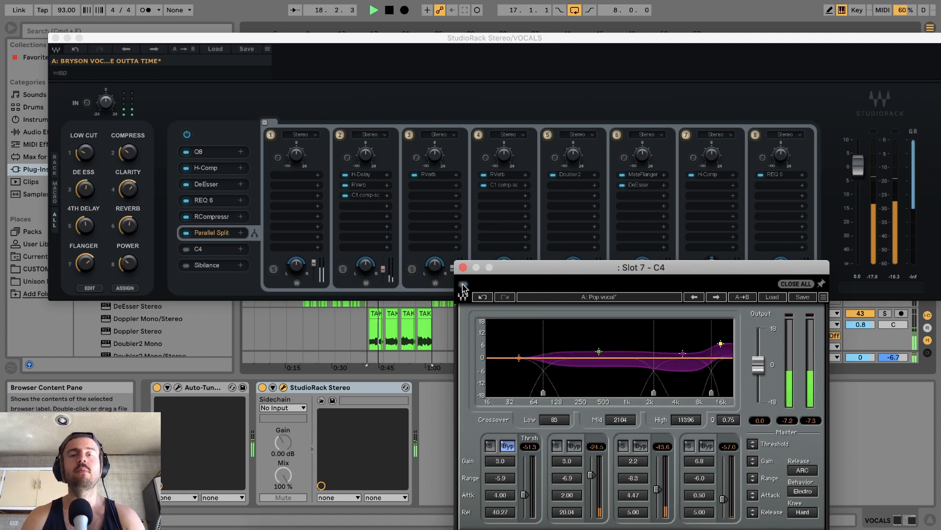
left_click(463, 285)
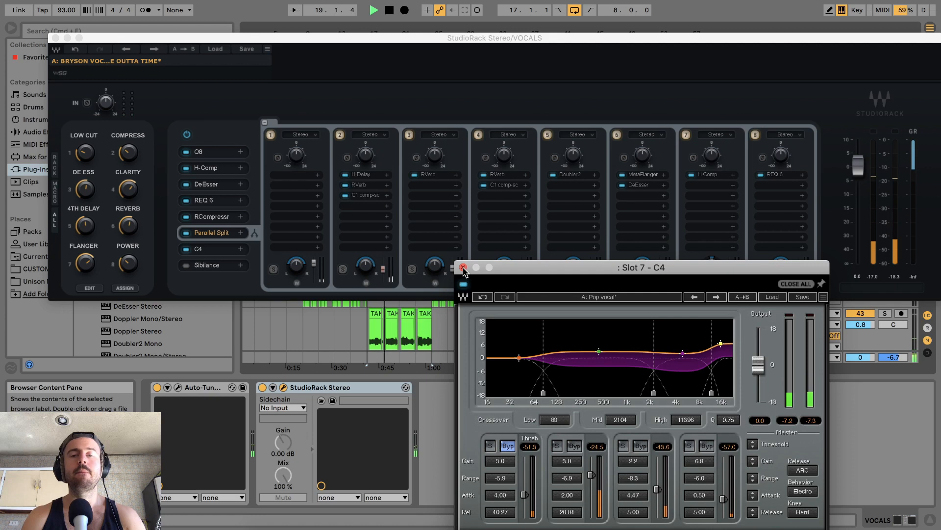
left_click(463, 268)
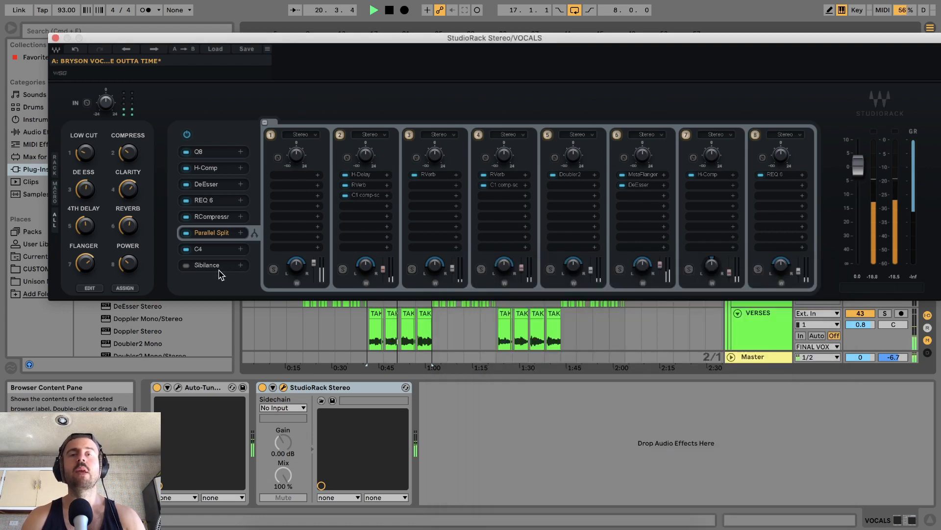
key("space")
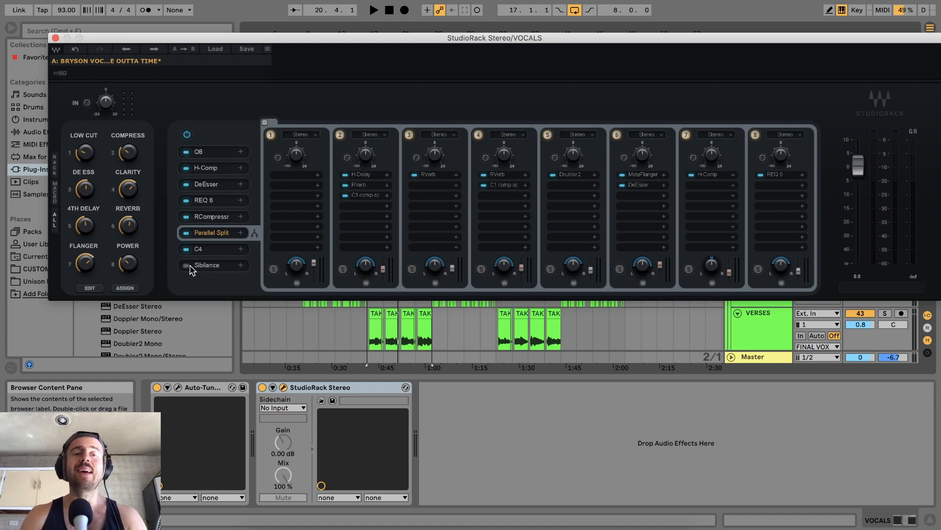
Switch on and open the Sibilance plugin in slot 8, move its window clear of the chain, and set its range to -15.0 dB
left_click(204, 265)
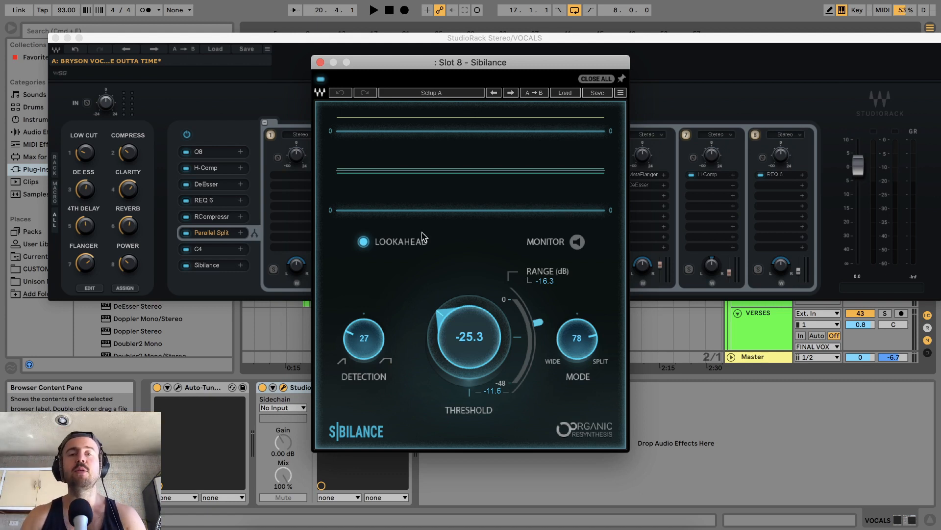
left_click_drag(407, 69, 443, 31)
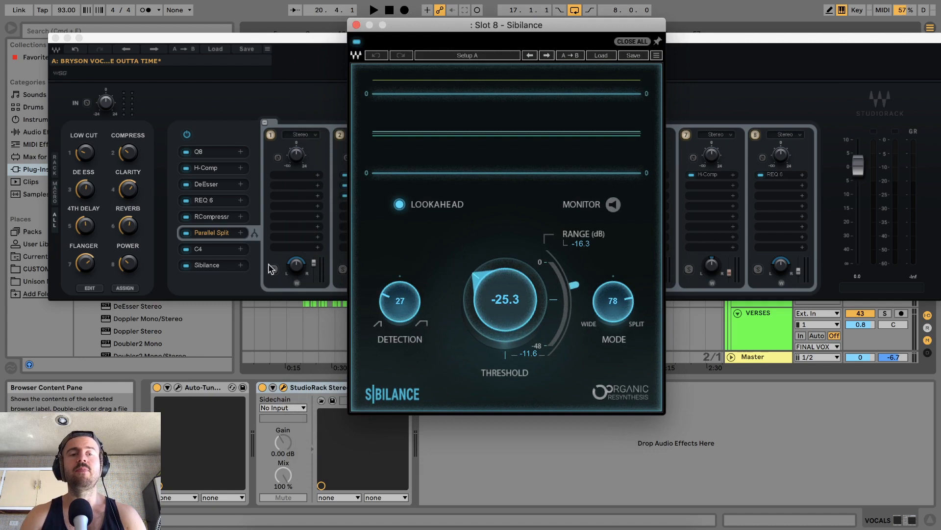
left_click(573, 287)
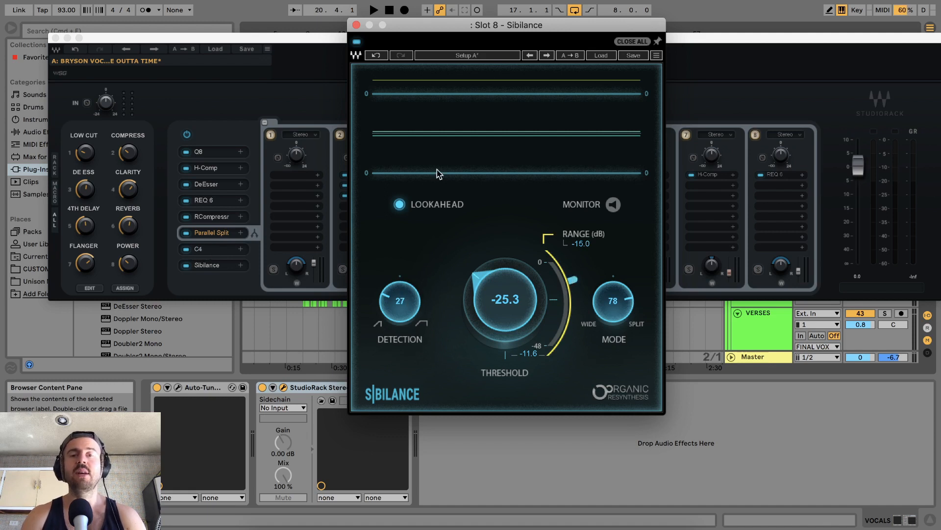
Play the loop with Sibilance's monitor on to hear only the detected sibilance, stopping playback and turning the monitor off at the end
key("space")
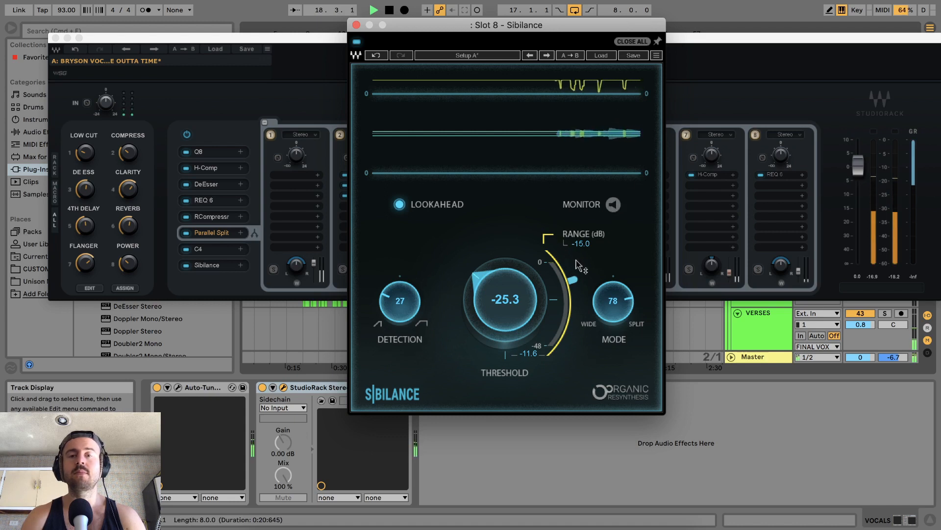
left_click(612, 205)
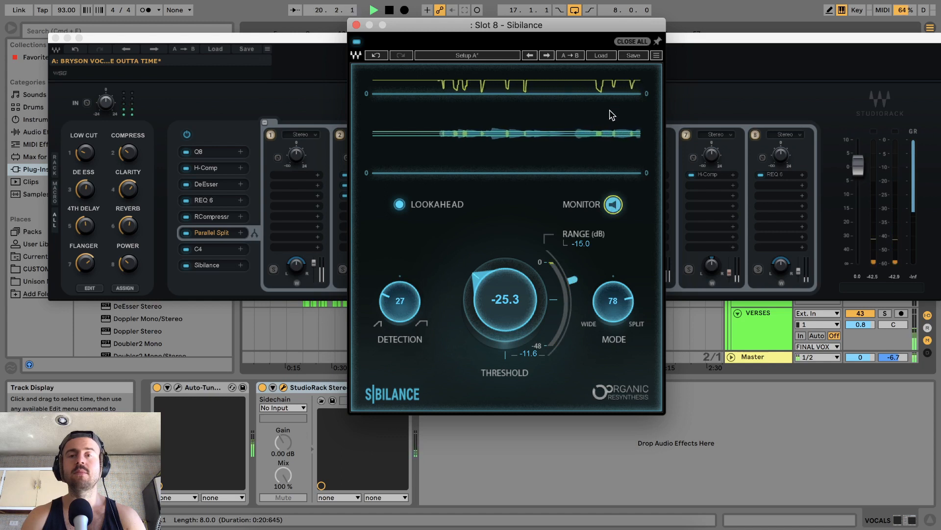
key("space")
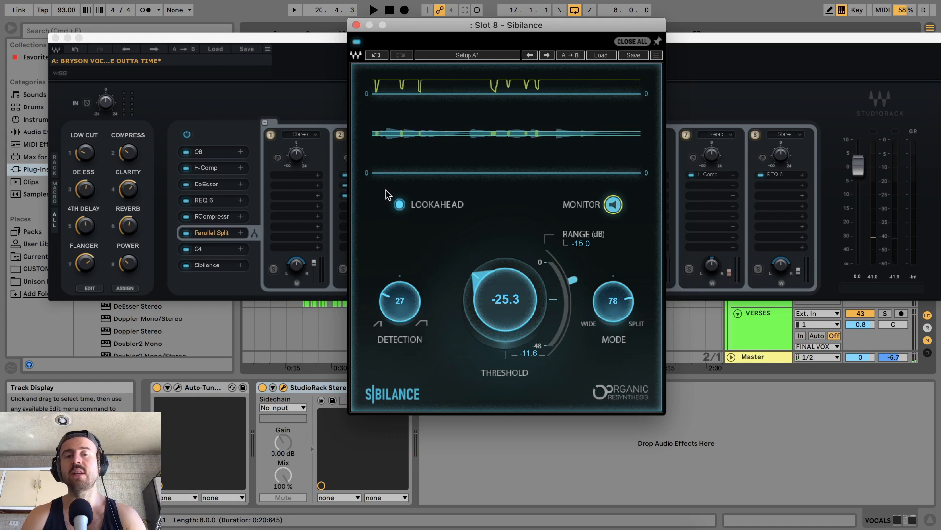
left_click(613, 204)
Adjust Sibilance to a range of -13.4 dB, threshold of -23.7, mode of 72 and detection of 36
left_click_drag(507, 283, 578, 277)
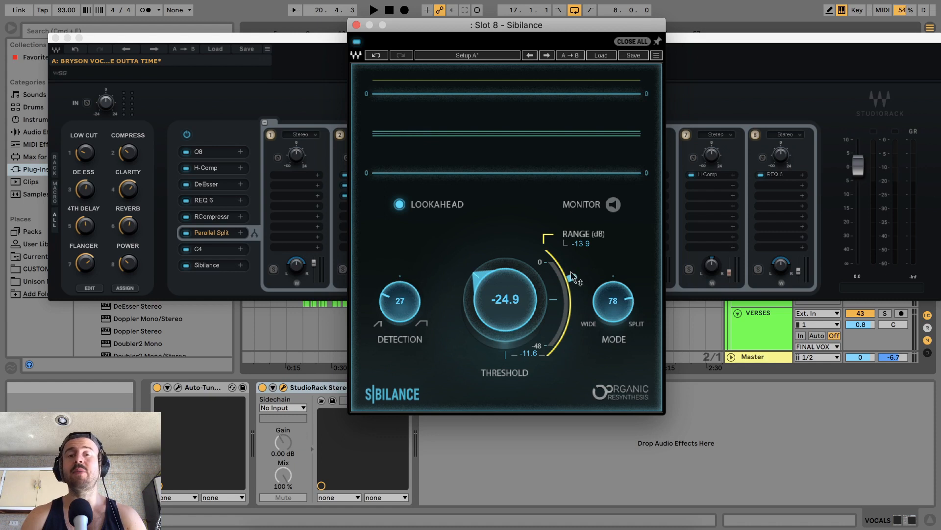
left_click_drag(572, 279, 572, 279)
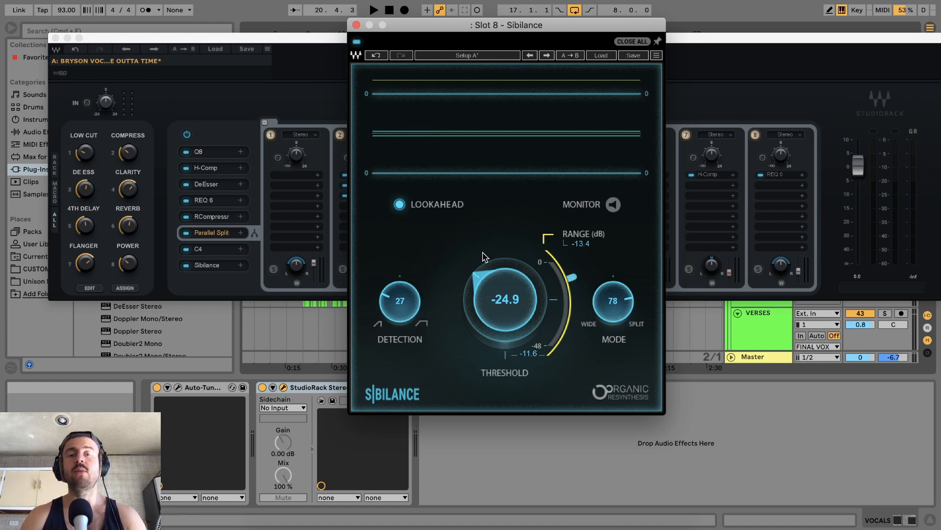
mouse_move(515, 293)
left_mouse_down()
mouse_move(514, 260)
mouse_move(512, 297)
left_mouse_up()
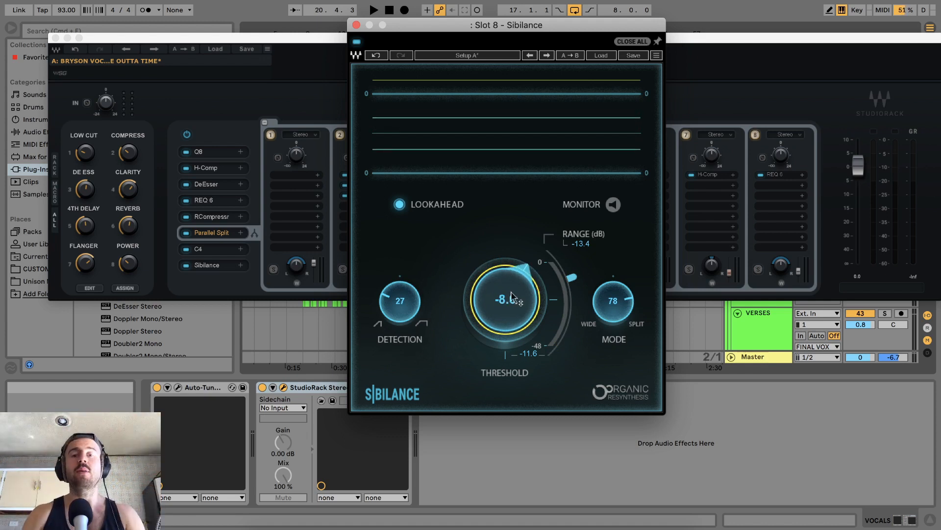
mouse_move(513, 297)
left_mouse_down()
mouse_move(512, 352)
mouse_move(510, 298)
left_mouse_up()
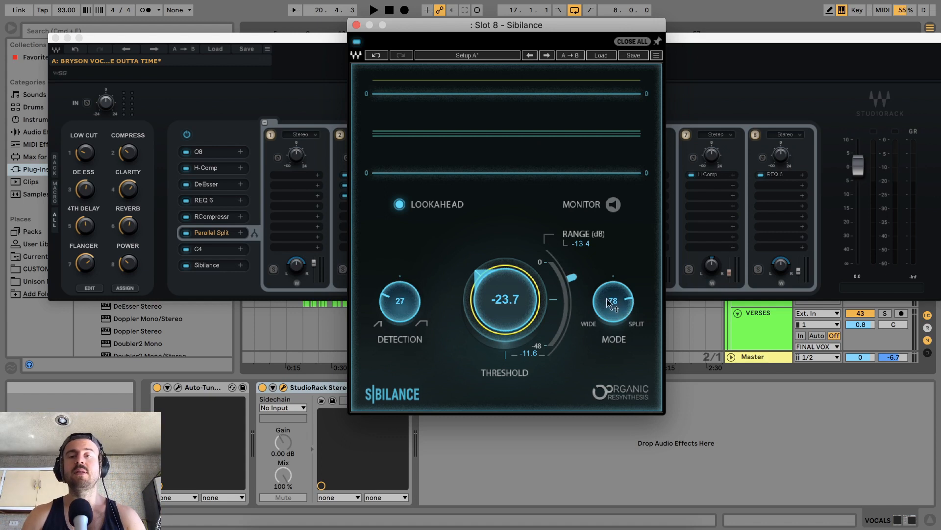
left_click_drag(610, 304, 610, 312)
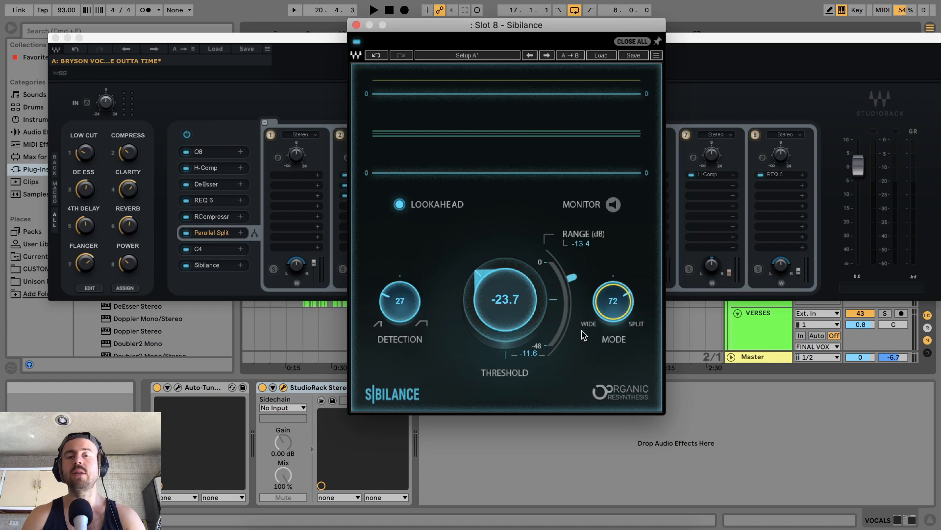
left_click(410, 316)
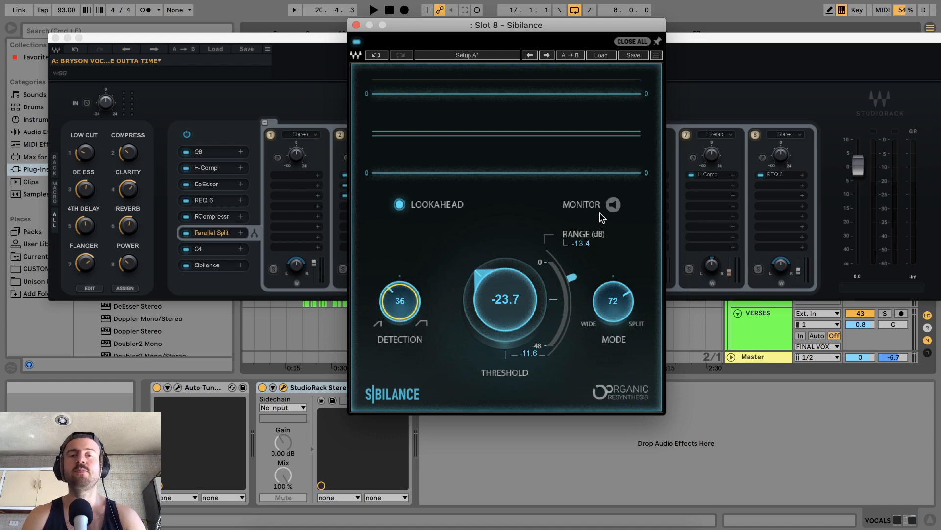
Start the loop and close the Sibilance and StudioRack windows to listen to the full vocal chain
key("space")
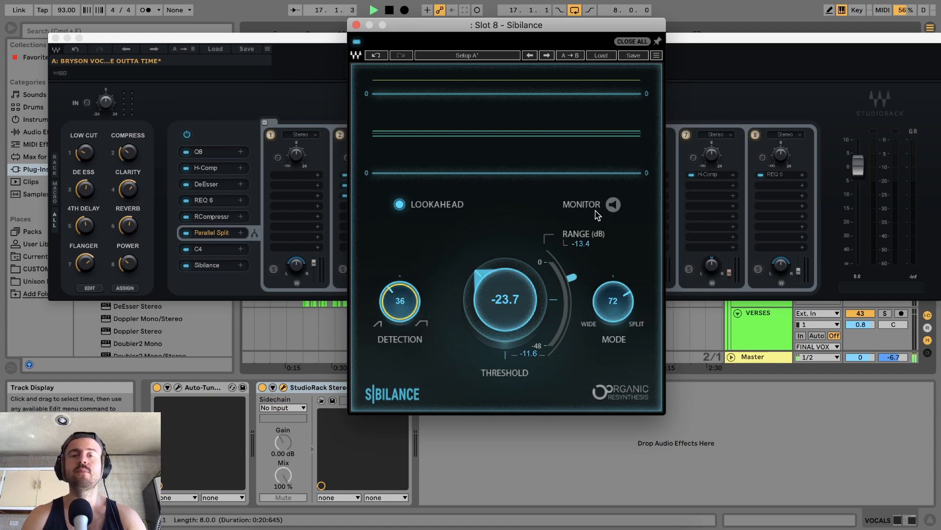
left_click(357, 25)
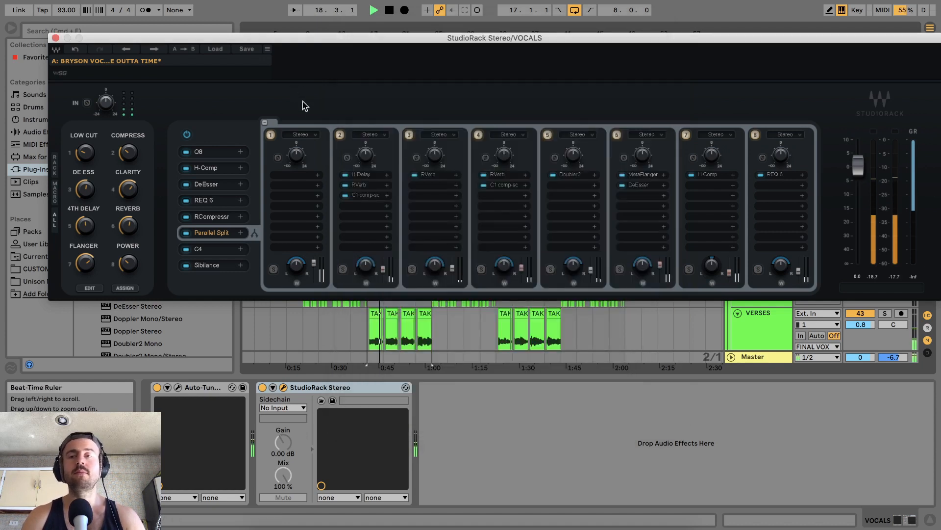
left_click(55, 38)
Stop playback and select the StudioRack device on the VOCALS group
scroll(438, 143, "down", 3)
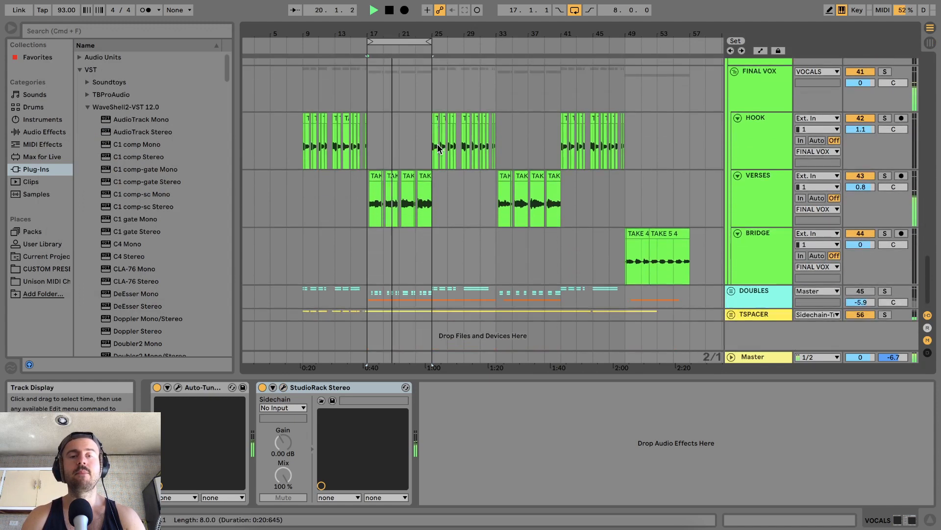
scroll(438, 143, "up", 5)
scroll(438, 148, "up", 1)
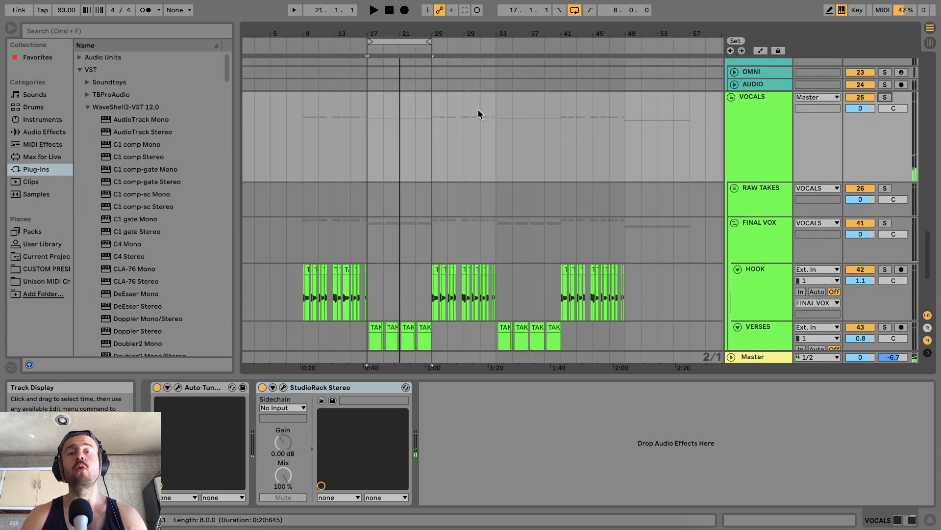
left_click(343, 388)
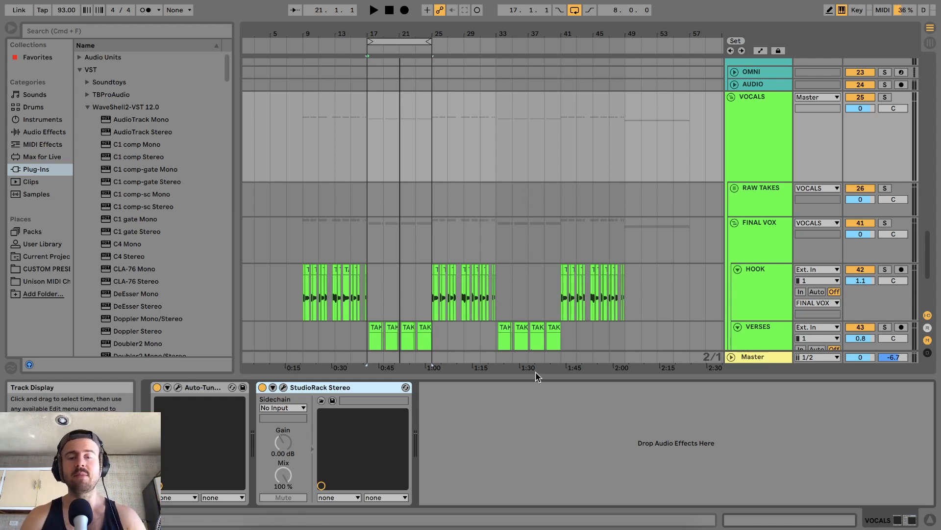
left_click(510, 524)
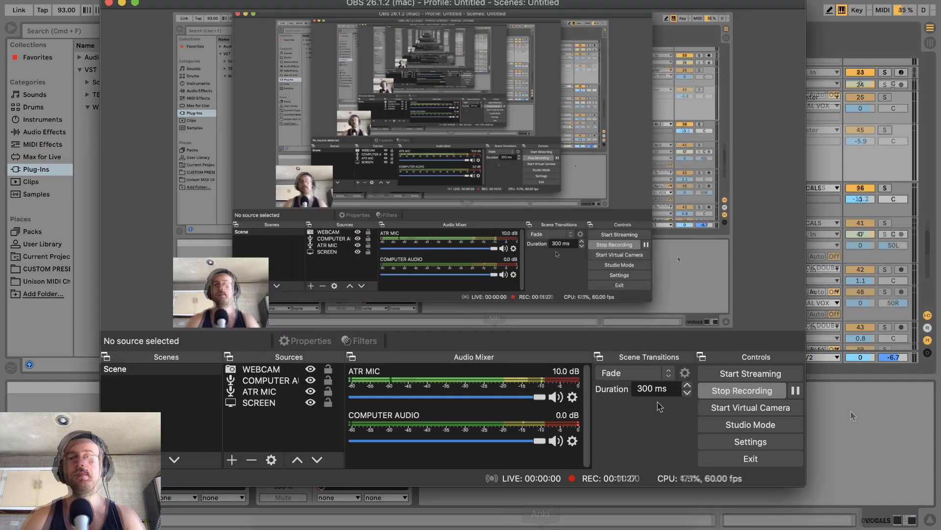
left_click(853, 416)
Select the DOUBLES group, open its StudioRack to examine the macros and chain, and close the window
scroll(570, 177, "down", 2)
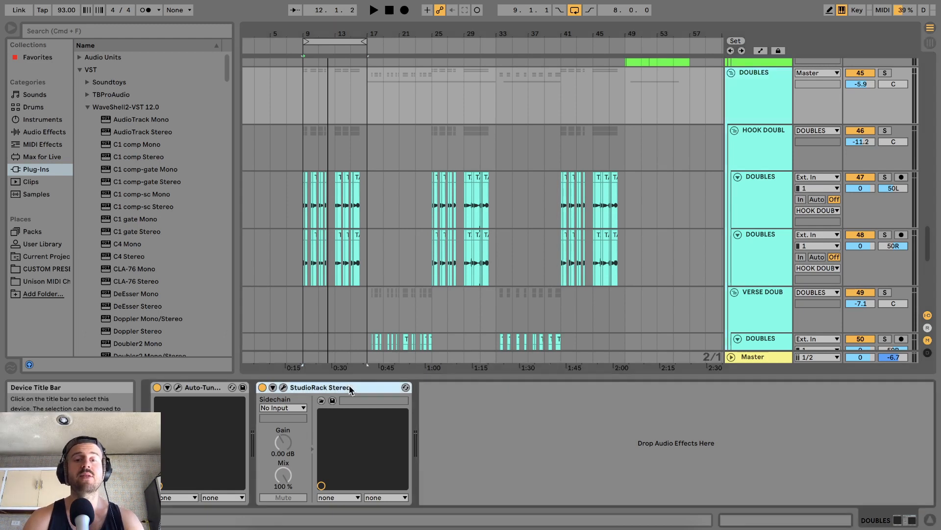
scroll(532, 190, "up", 2)
scroll(529, 149, "up", 1)
scroll(529, 148, "down", 2)
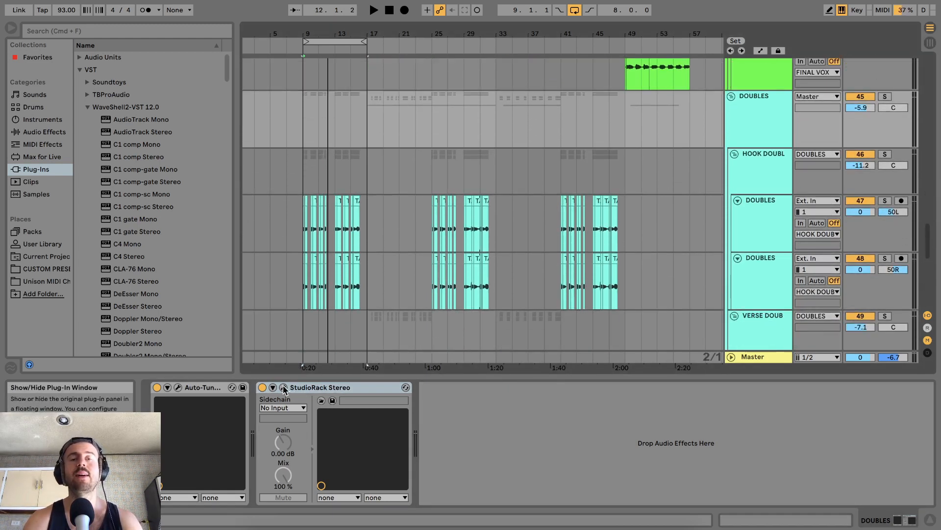
left_click(763, 133)
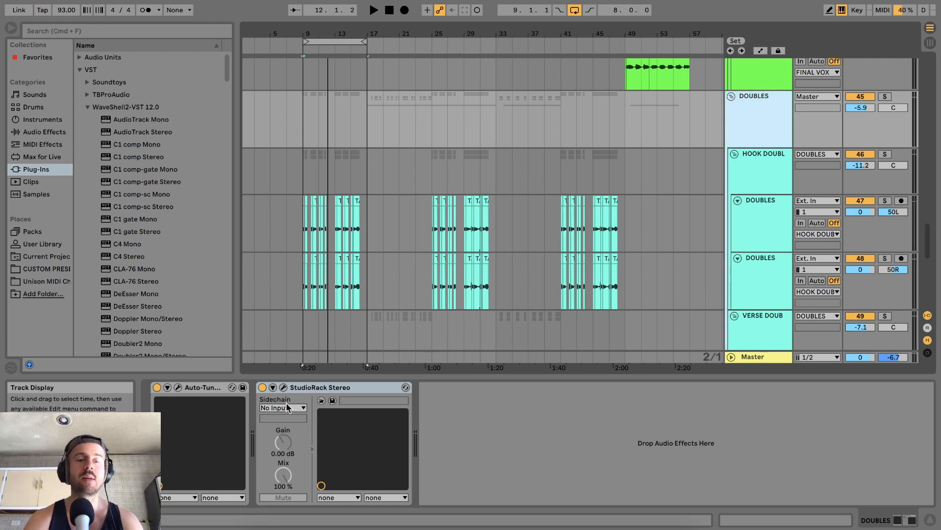
left_click(284, 387)
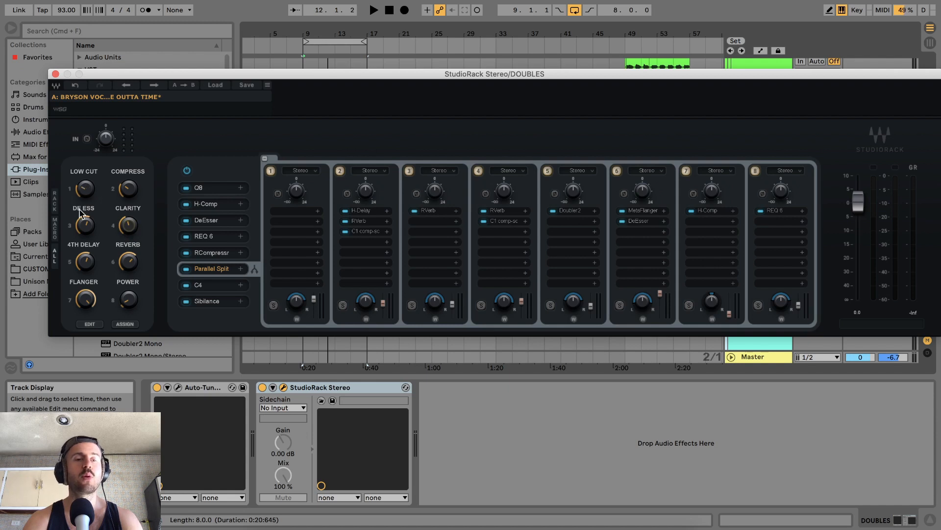
left_click(55, 74)
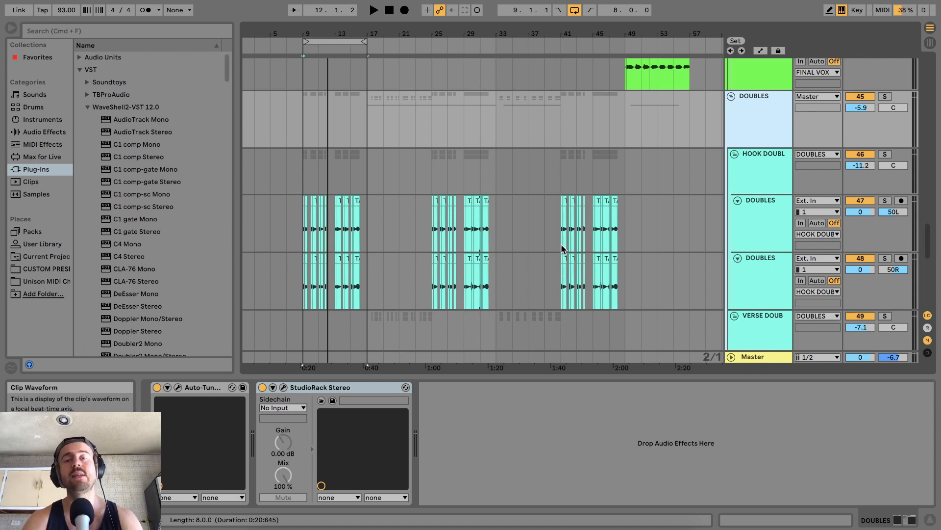
Play the looped hook starting at bar 9 and set the hook doubles group's volume to -12.0 dB
scroll(618, 220, "up", 3)
scroll(613, 237, "up", 3)
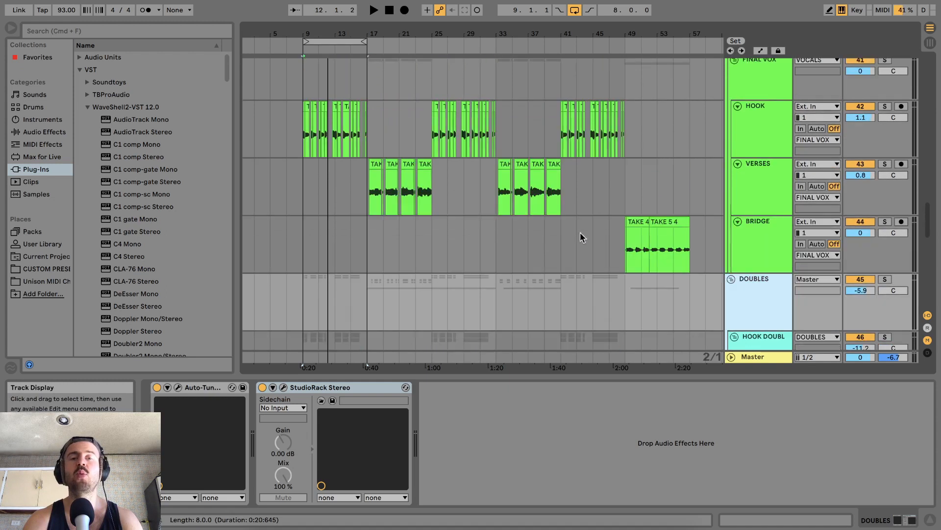
scroll(582, 235, "down", 5)
scroll(469, 205, "up", 3)
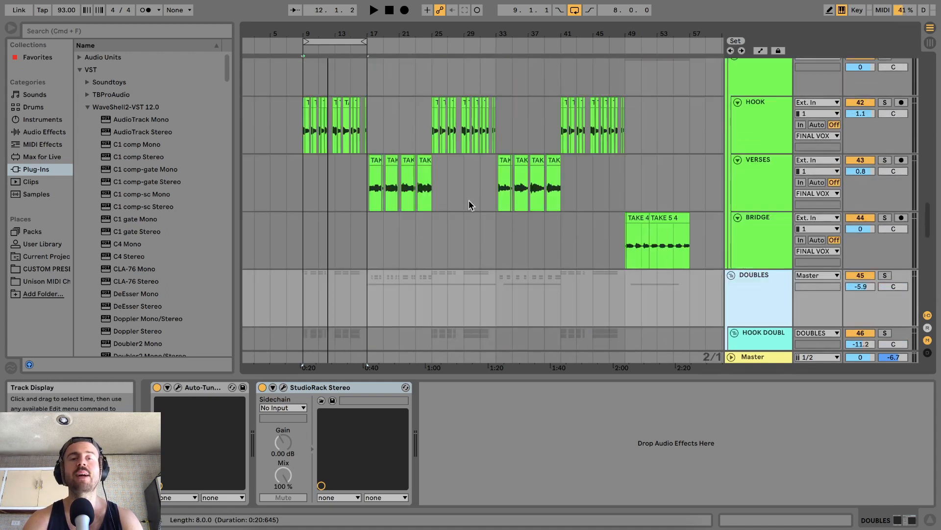
scroll(680, 162, "down", 4)
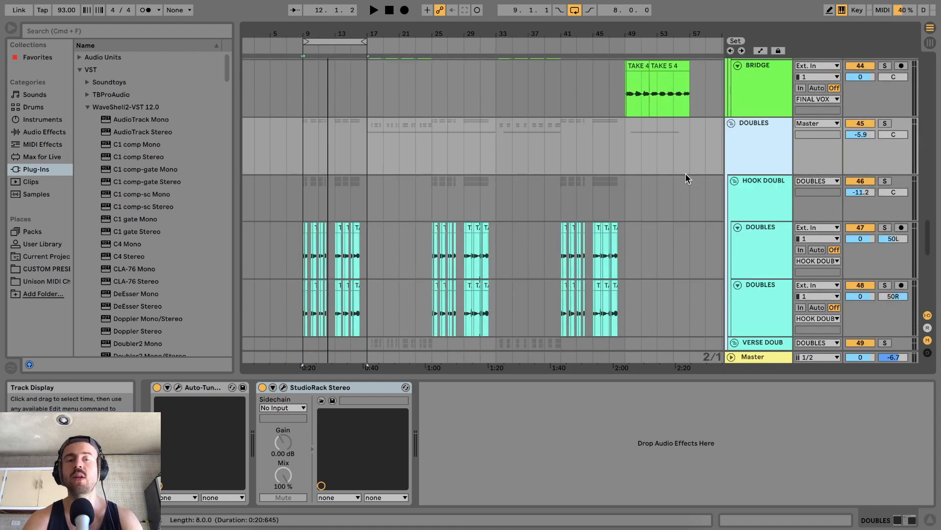
key("space")
scroll(676, 160, "down", 3)
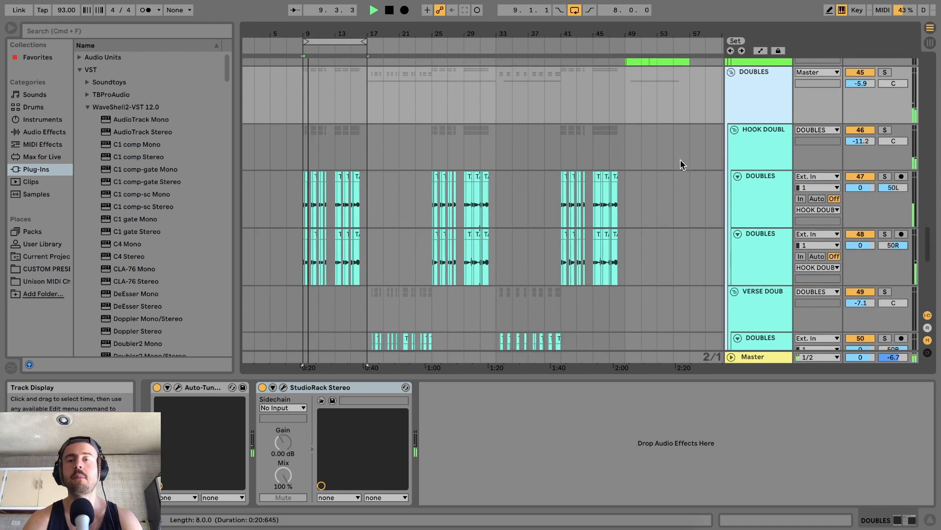
left_click_drag(865, 140, 866, 145)
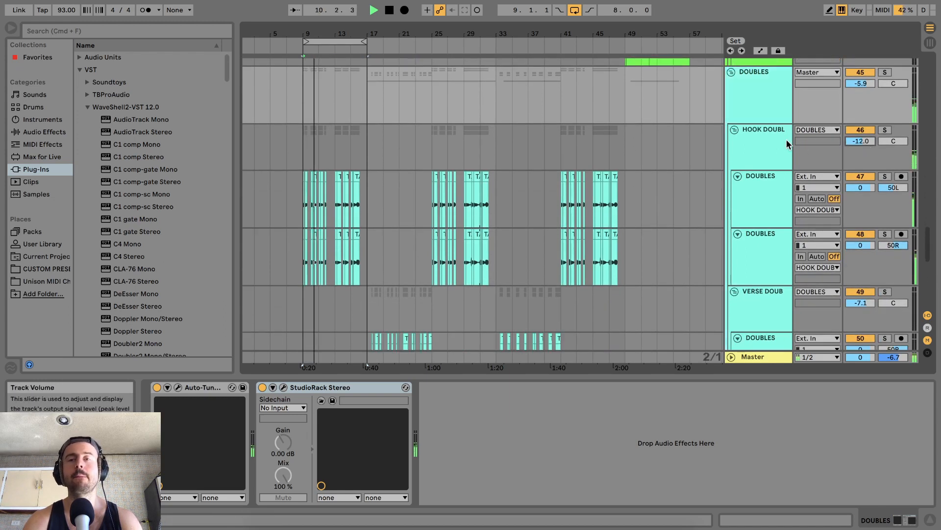
Check the DOUBLES StudioRack chain during playback, close it, and audition the DOUBLES group in solo before stopping playback
scroll(765, 137, "up", 1)
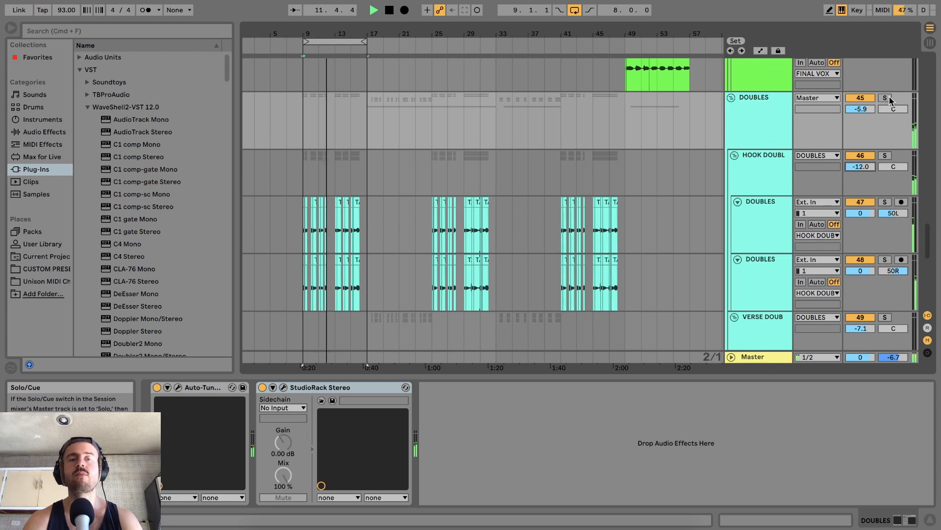
left_click(284, 387)
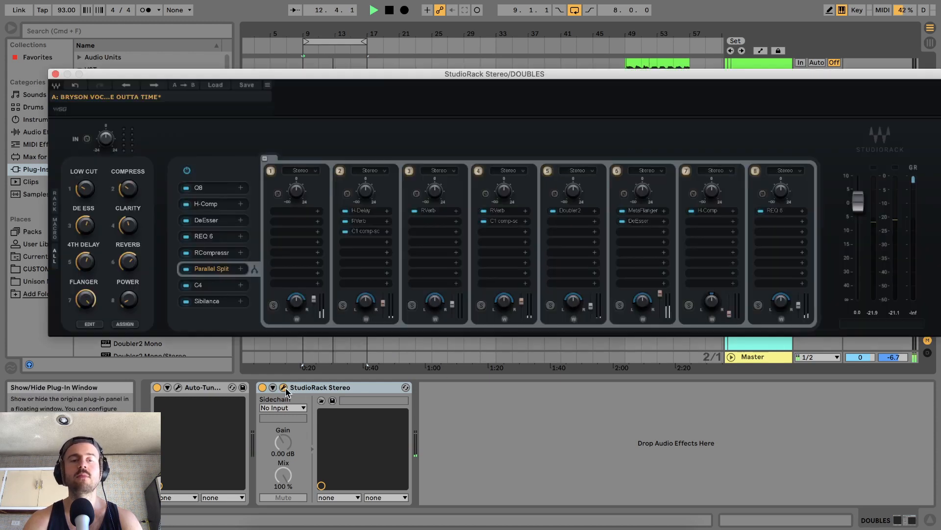
left_click(55, 72)
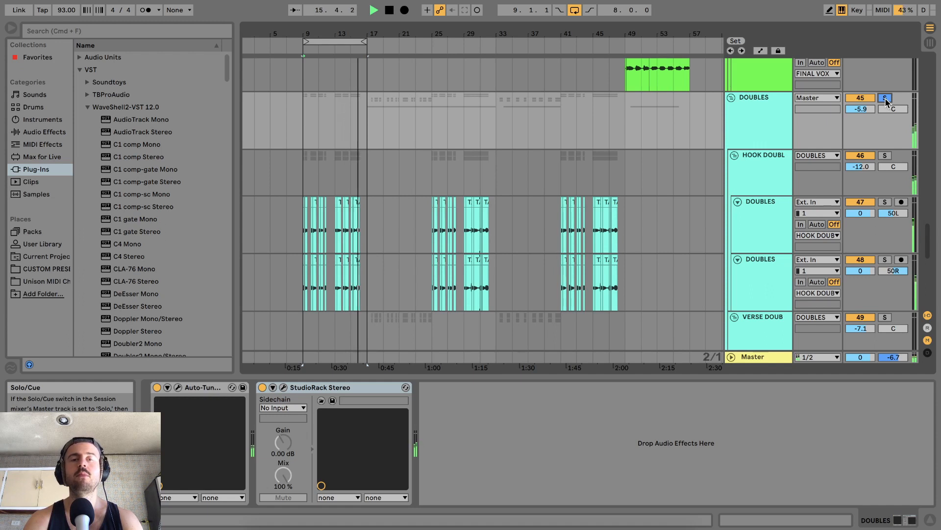
key("space")
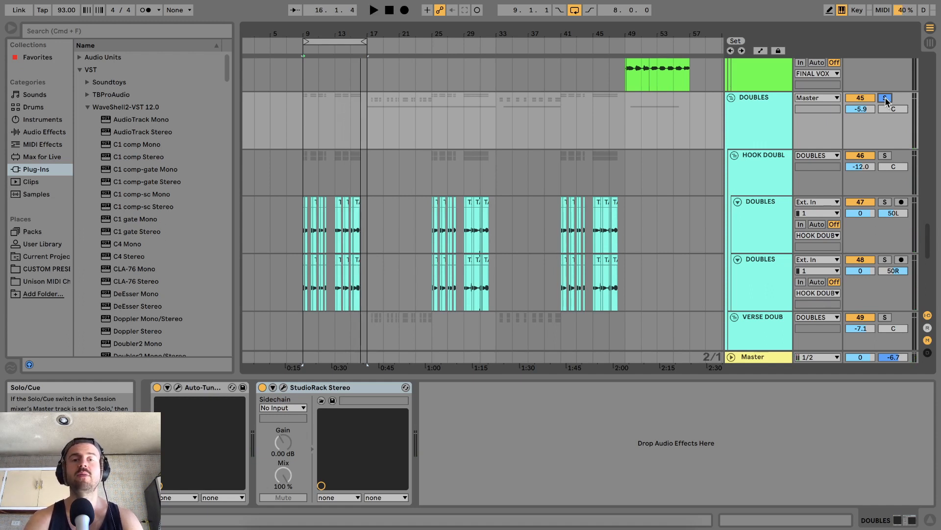
Move the eight-bar loop to start at bar 17 and take the DOUBLES group out of solo
left_click_drag(340, 43, 405, 45)
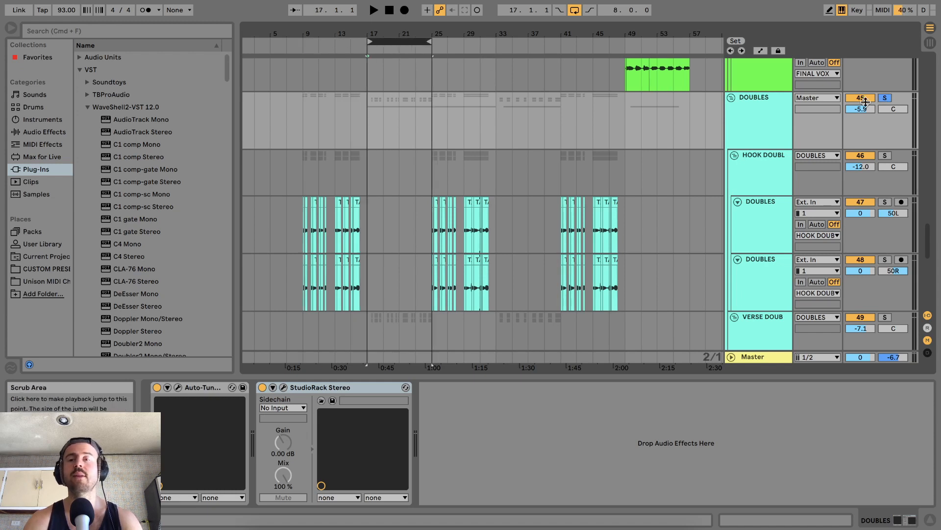
scroll(657, 162, "down", 4)
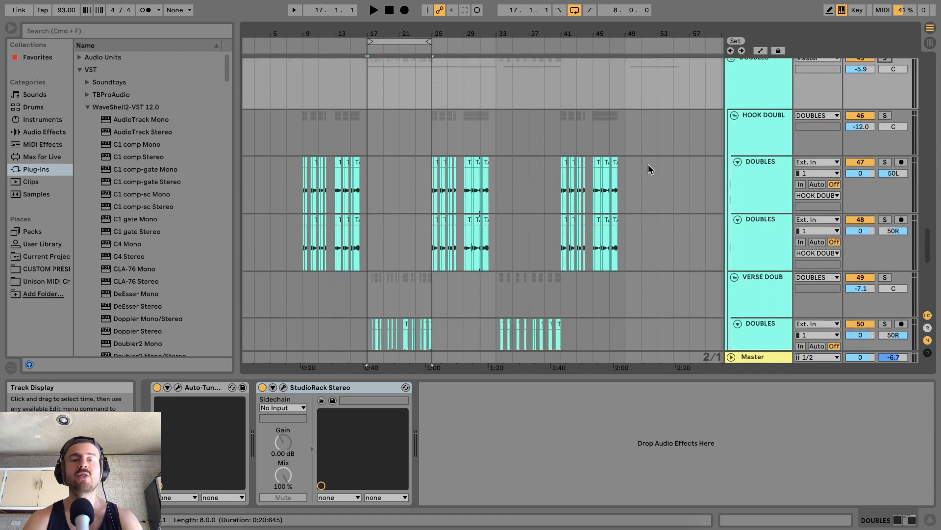
scroll(606, 185, "up", 12)
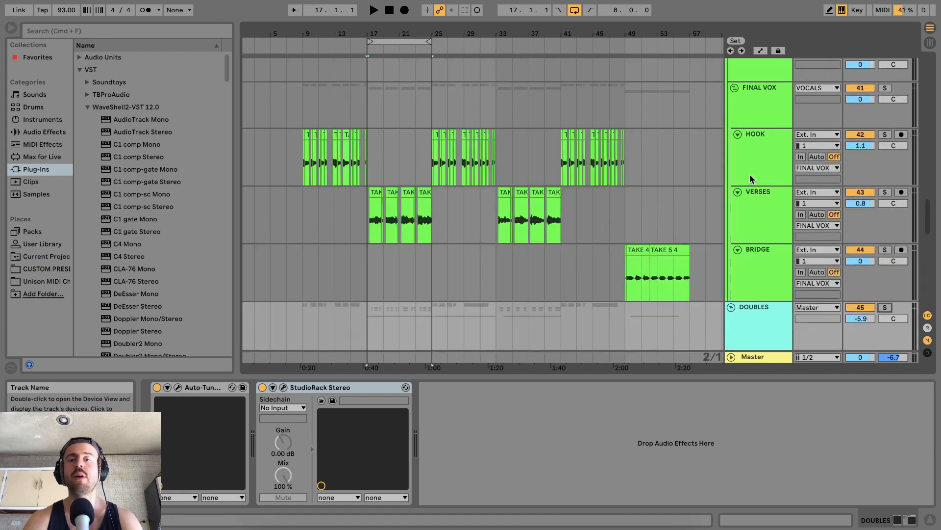
Play the looped verse from bar 17, set the verse doubles group's volume to -8.0 dB, and stop playback
scroll(576, 163, "down", 3)
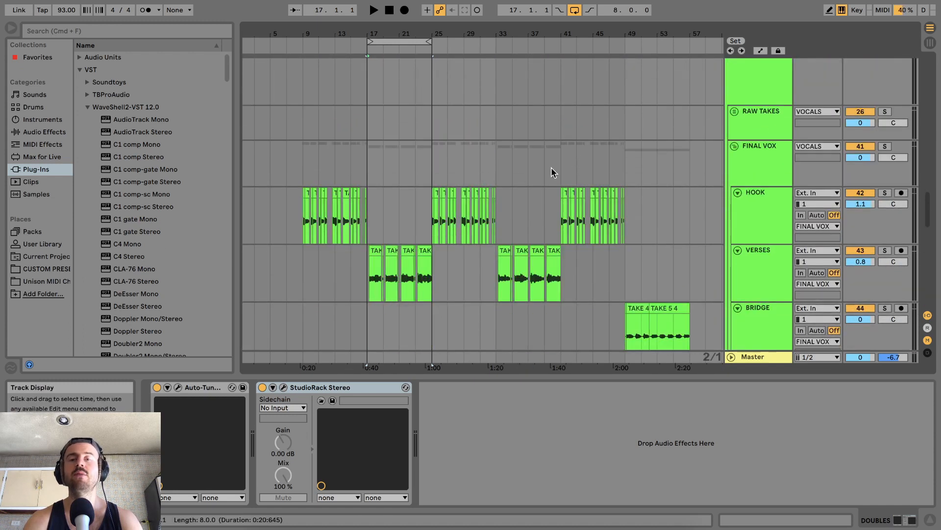
scroll(544, 165, "down", 10)
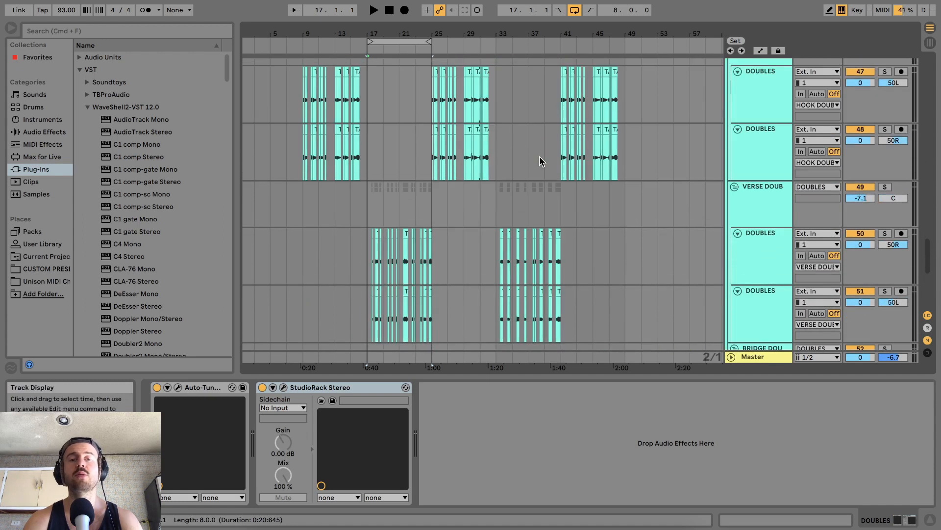
scroll(540, 159, "down", 1)
key("space")
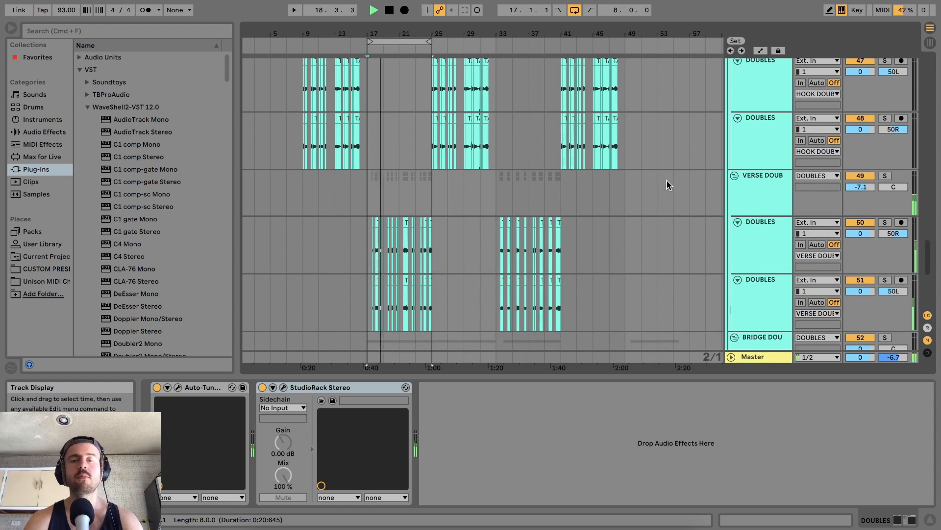
scroll(667, 185, "down", 3)
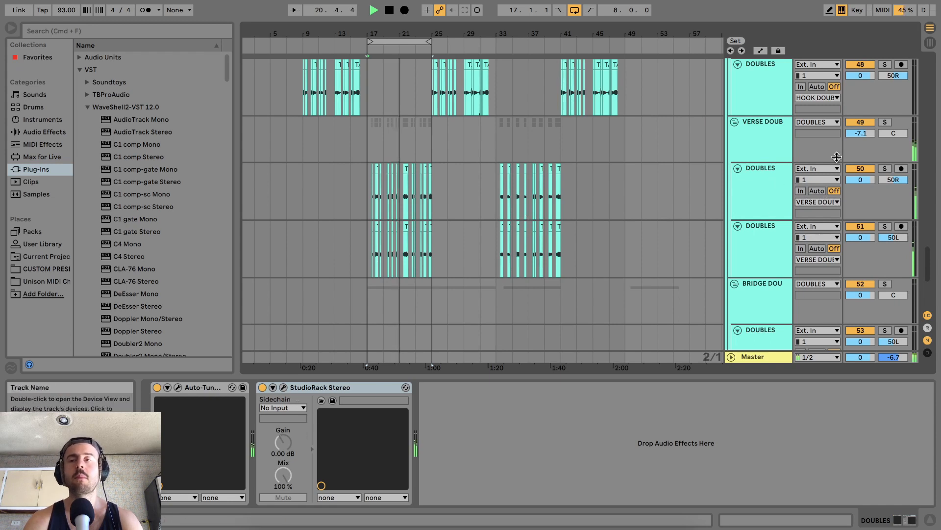
left_click_drag(861, 133, 861, 138)
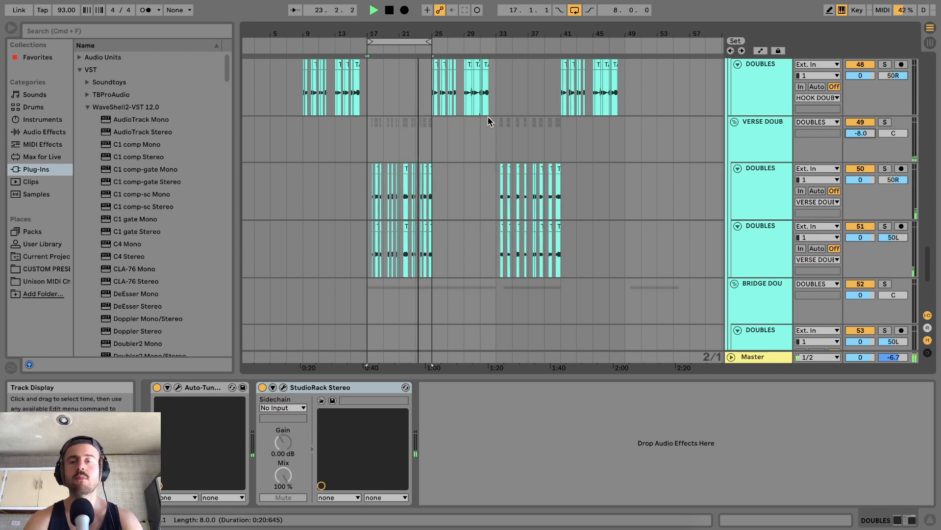
scroll(552, 134, "down", 1)
key("space")
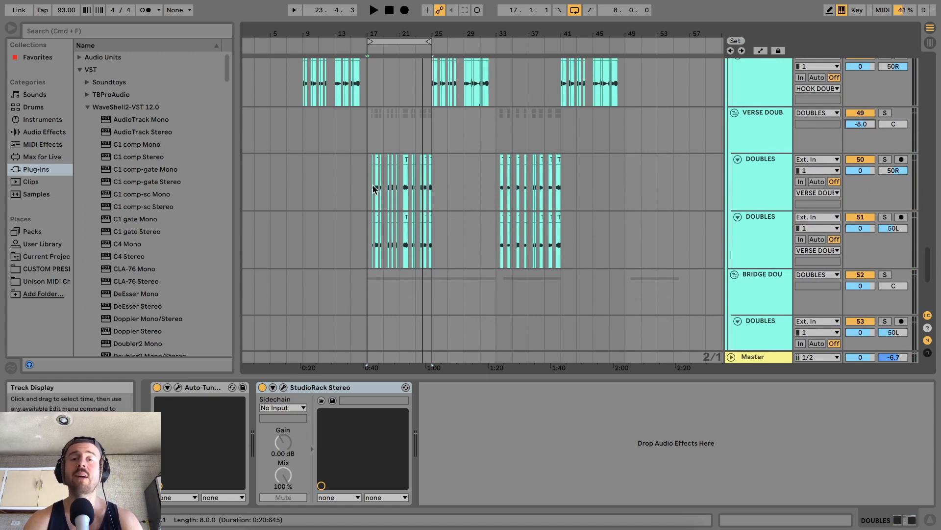
Open the DOUBLES group's StudioRack to examine its Flanger and Power macros, and close the window
left_click(284, 388)
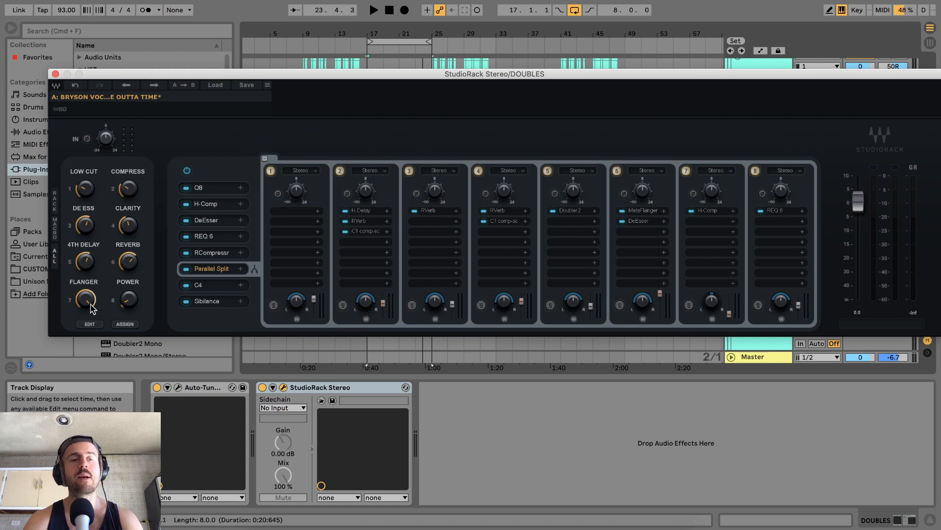
left_click_drag(131, 300, 130, 296)
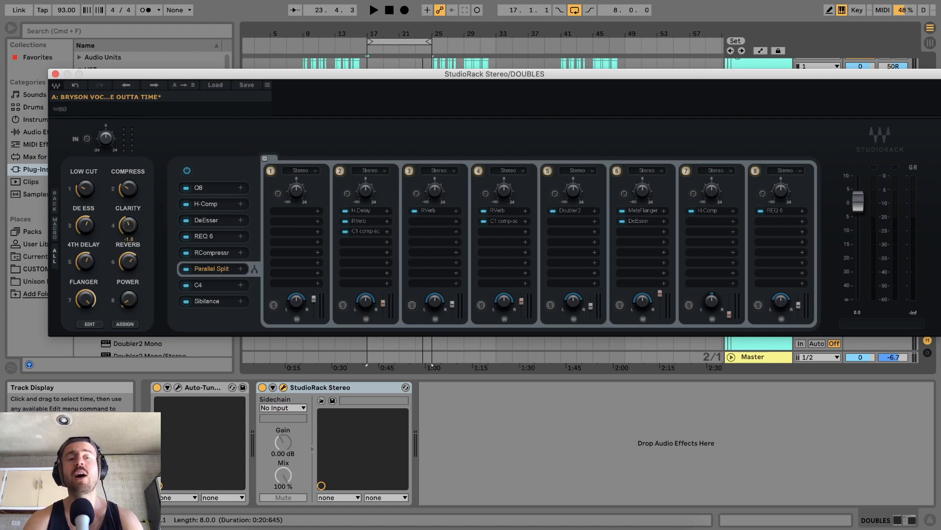
left_click(55, 73)
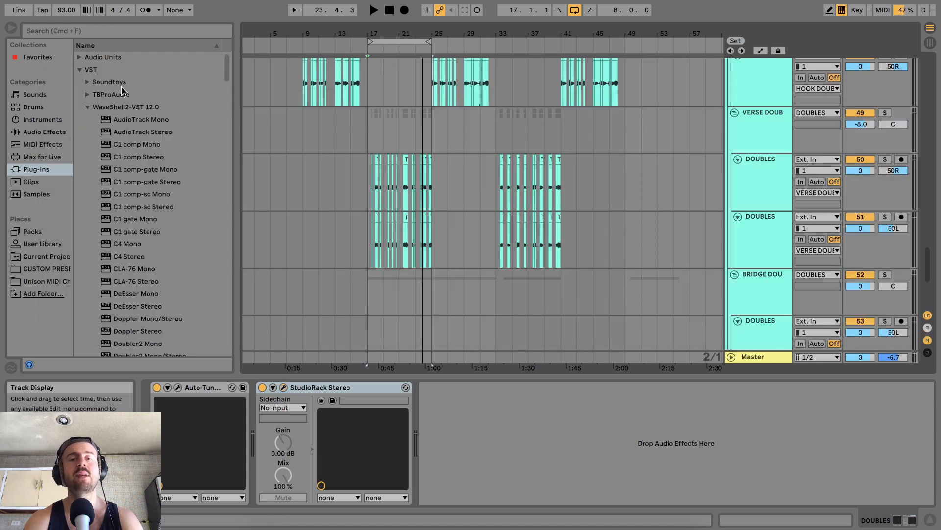
Review the doubles groups and the ADLIBS track's Auto-Tune and Echo devices, and switch the ADLIBS track on
left_click(775, 133)
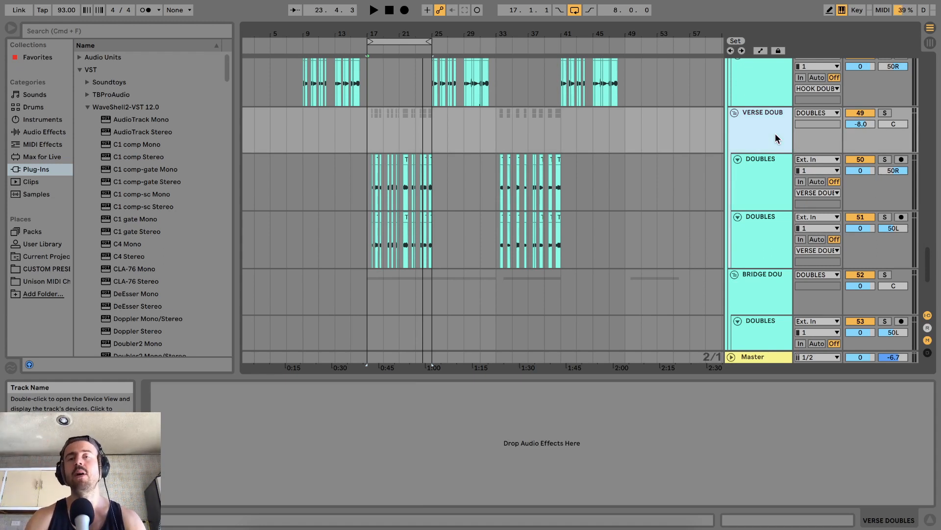
scroll(728, 152, "down", 6)
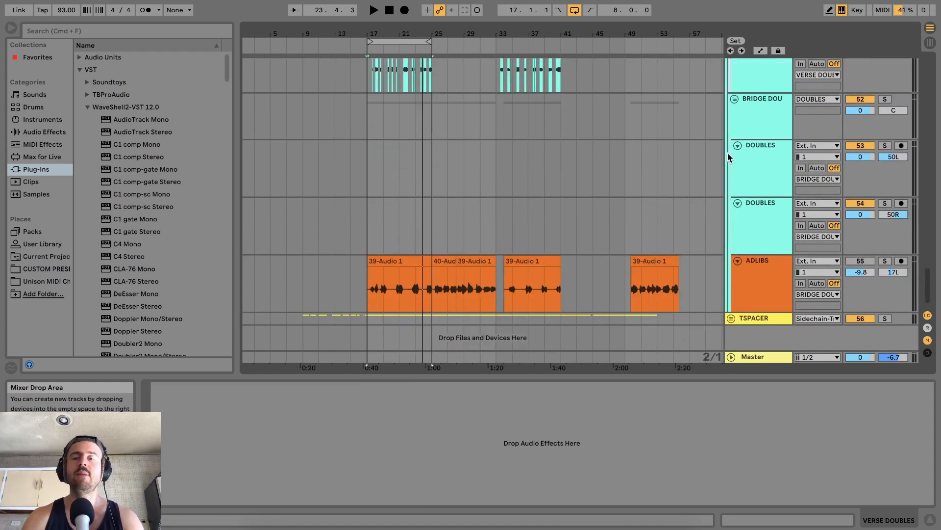
left_click(753, 289)
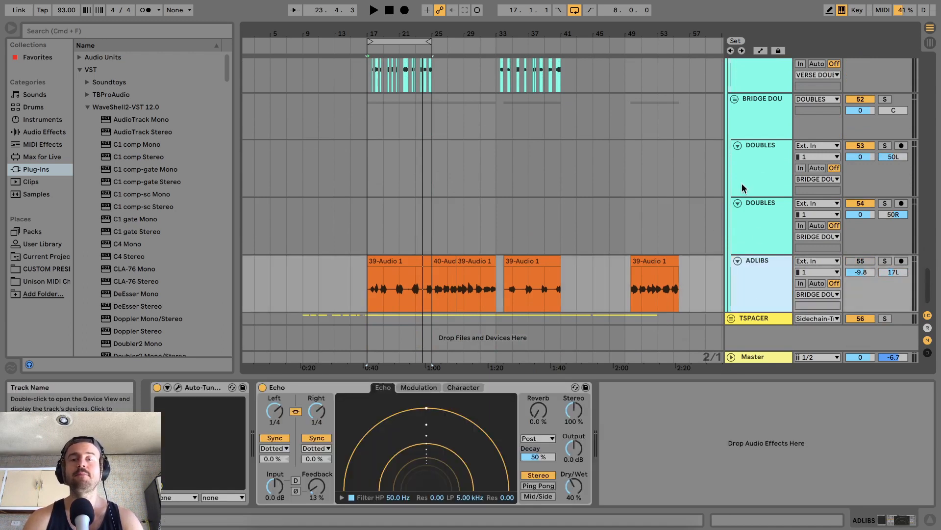
scroll(664, 235, "up", 3)
scroll(700, 229, "down", 3)
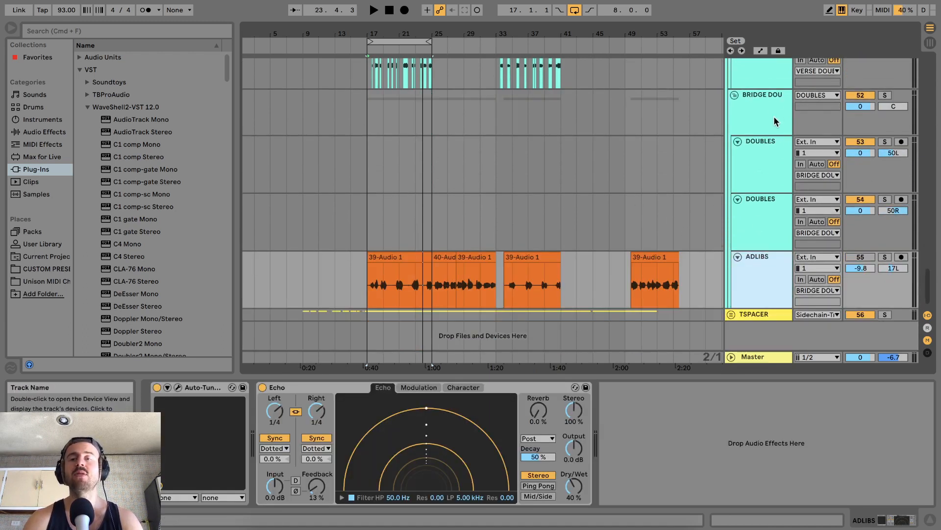
scroll(742, 161, "up", 5)
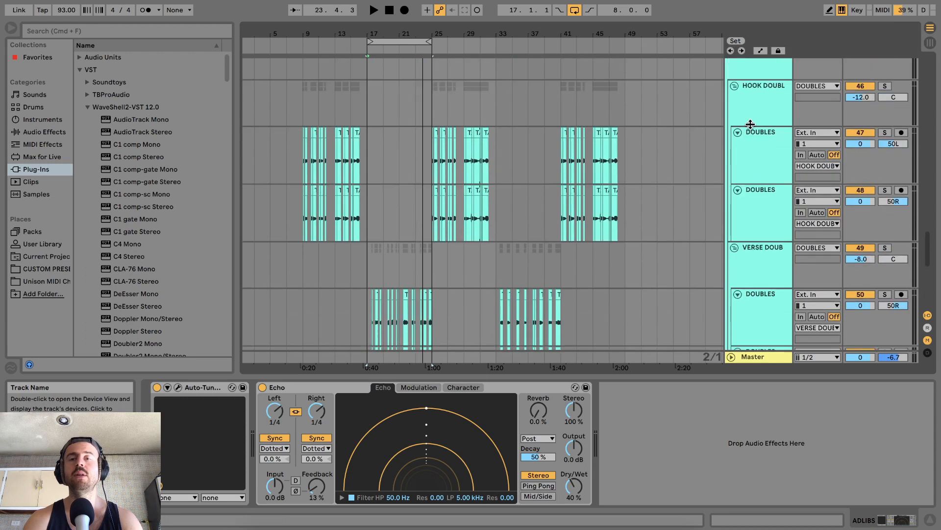
scroll(753, 123, "down", 5)
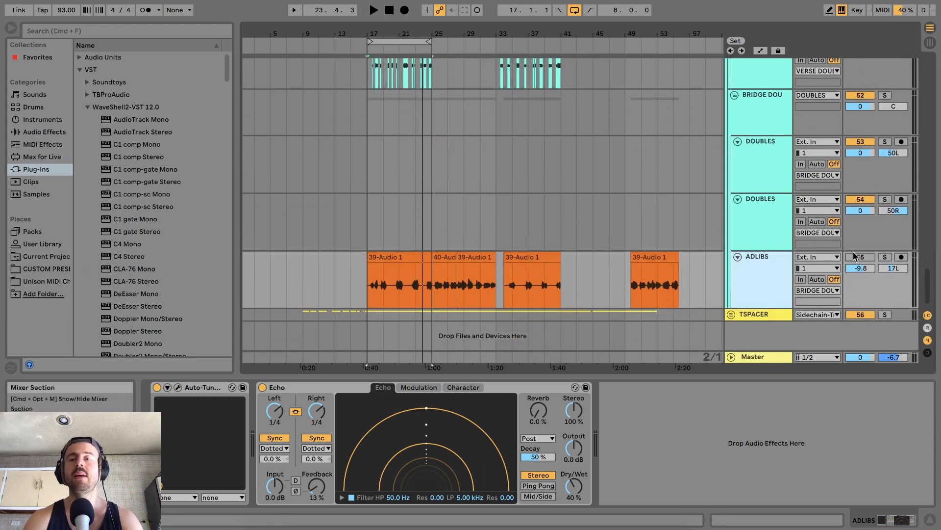
left_click(769, 267)
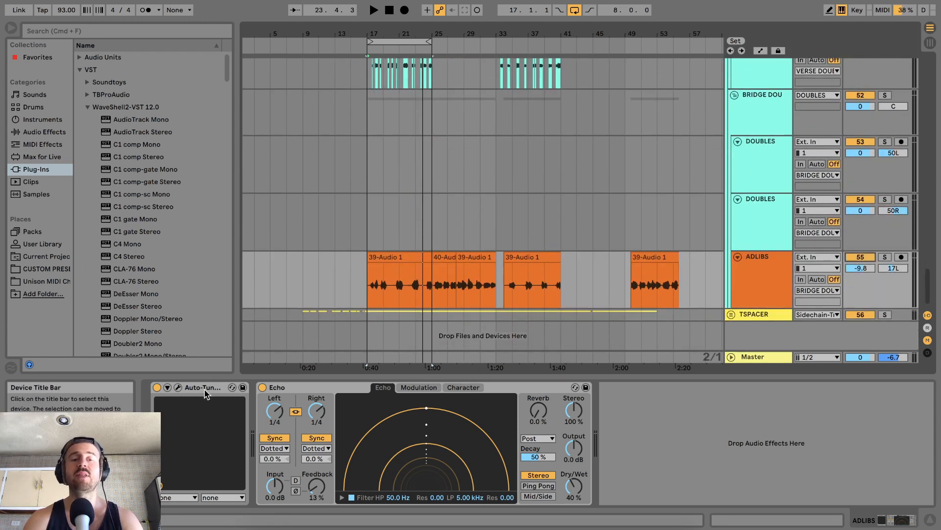
scroll(731, 102, "up", 2)
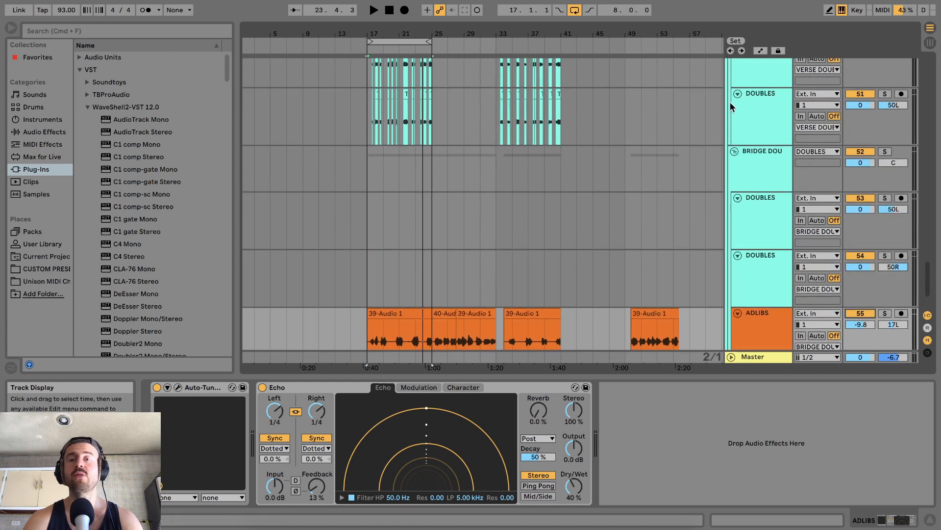
scroll(642, 146, "down", 2)
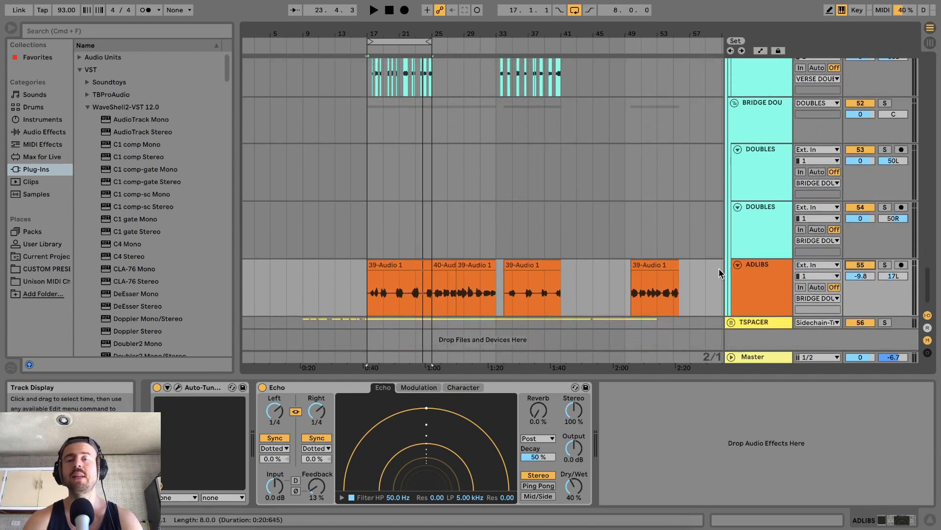
Balance the ad-libs against the playing verse loop, setting the ADLIBS track's volume to -12.6 dB and its Echo Dry/Wet to 34%
key("space")
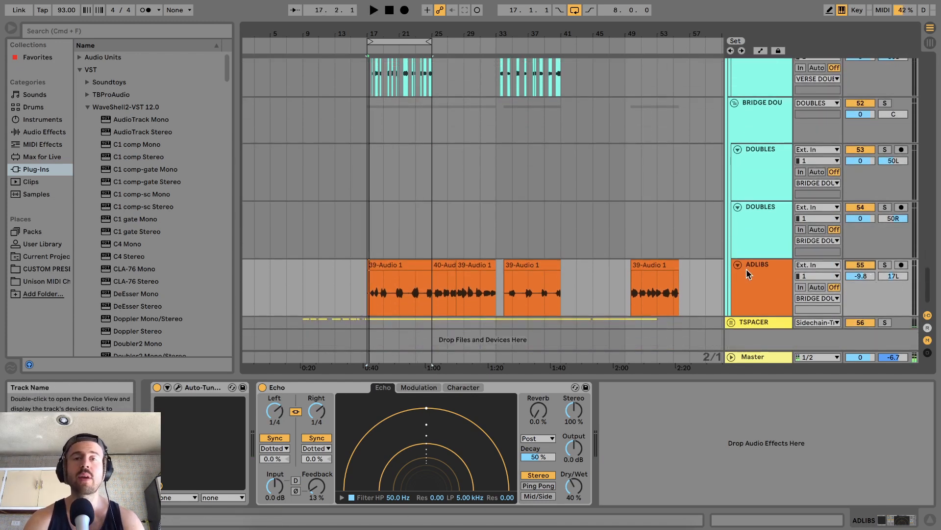
left_click_drag(866, 276, 867, 278)
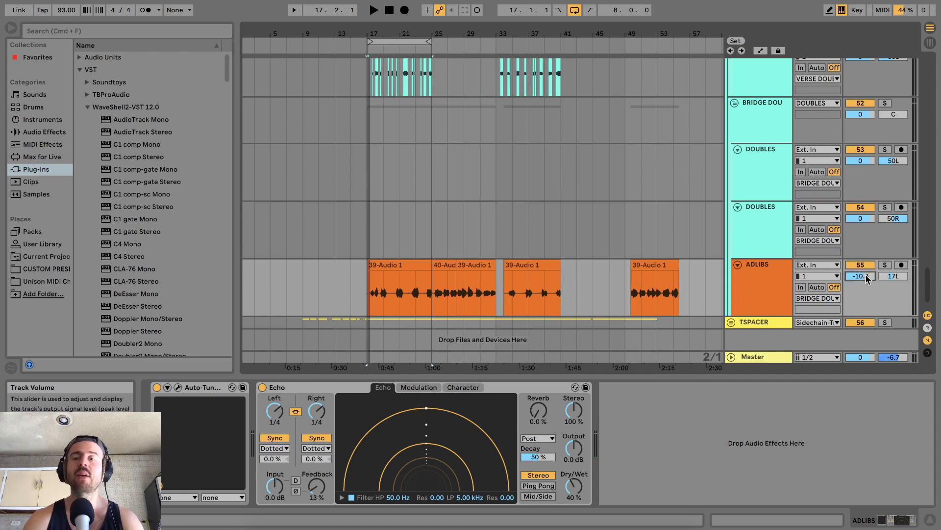
key("space")
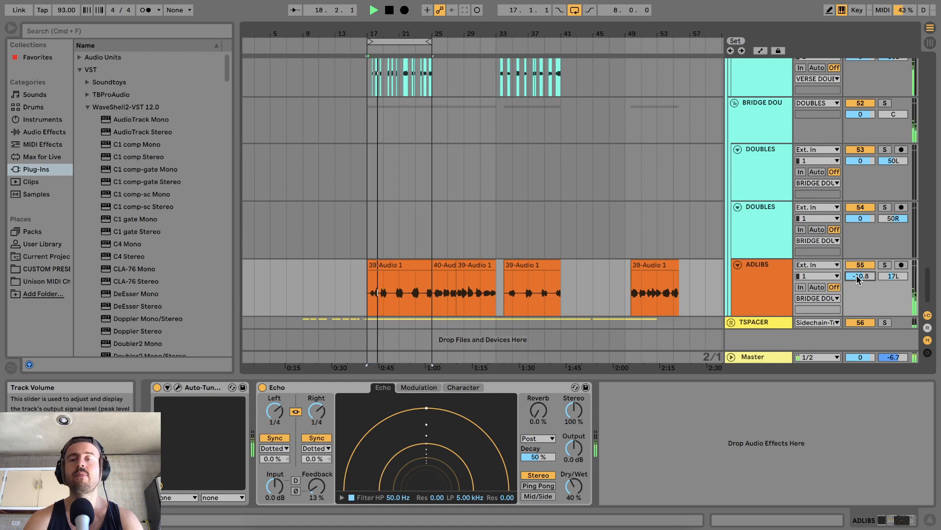
left_click_drag(857, 276, 857, 279)
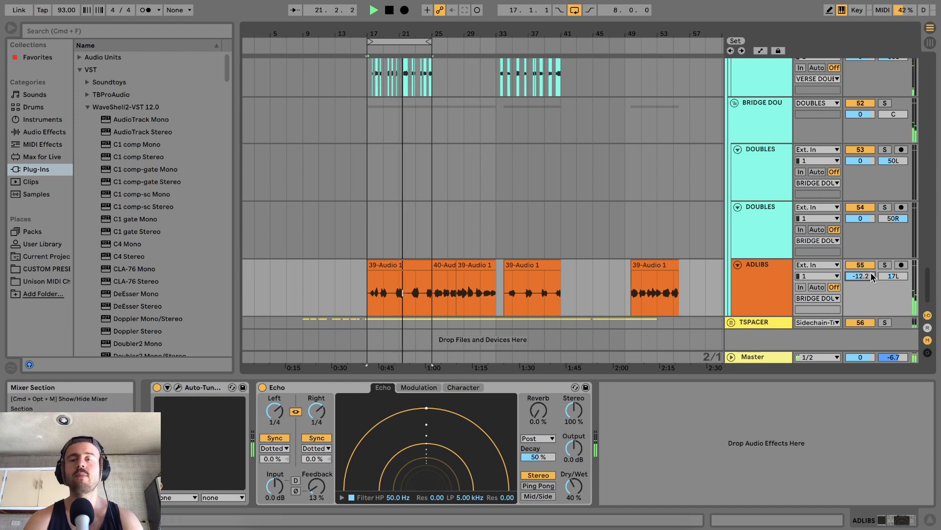
left_click_drag(873, 276, 872, 278)
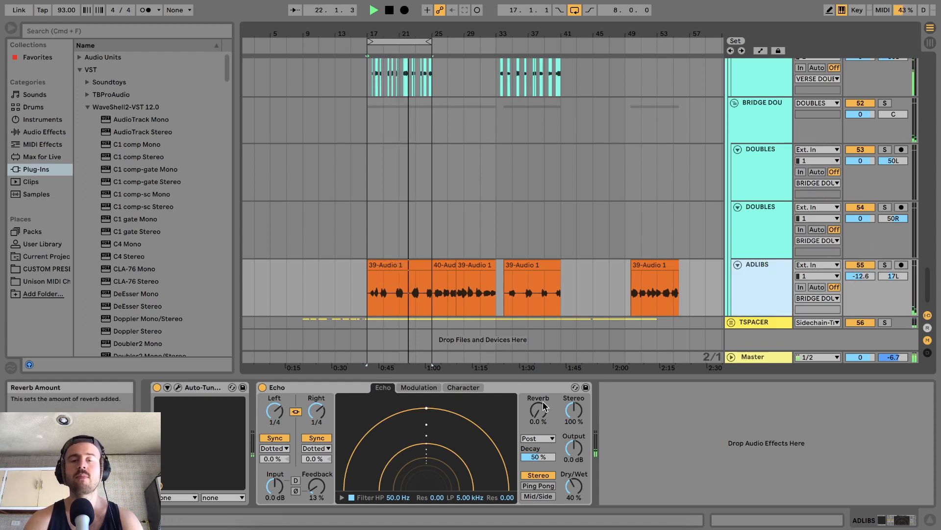
left_click_drag(574, 487, 574, 492)
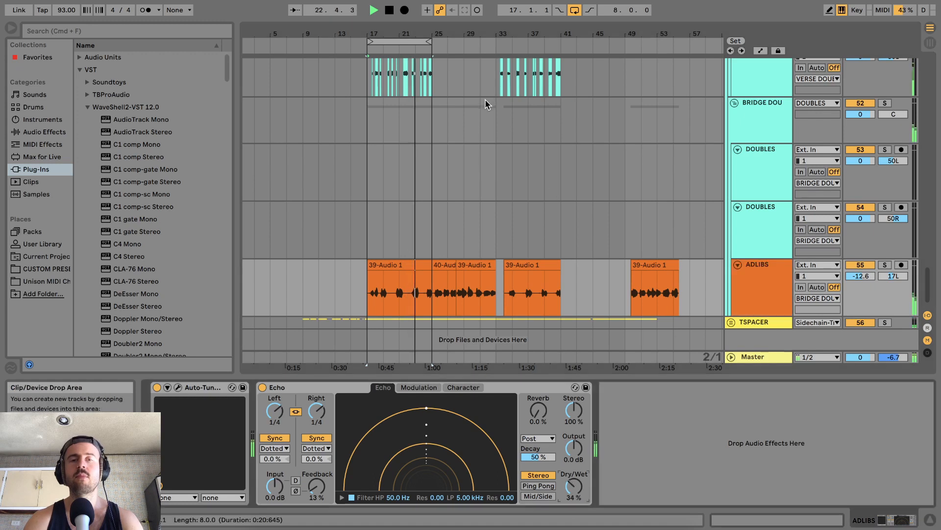
Move the eight-bar loop to start at bar 25, audition the second hook with doubles and ad-libs, and stop playback
left_click_drag(416, 42, 481, 43)
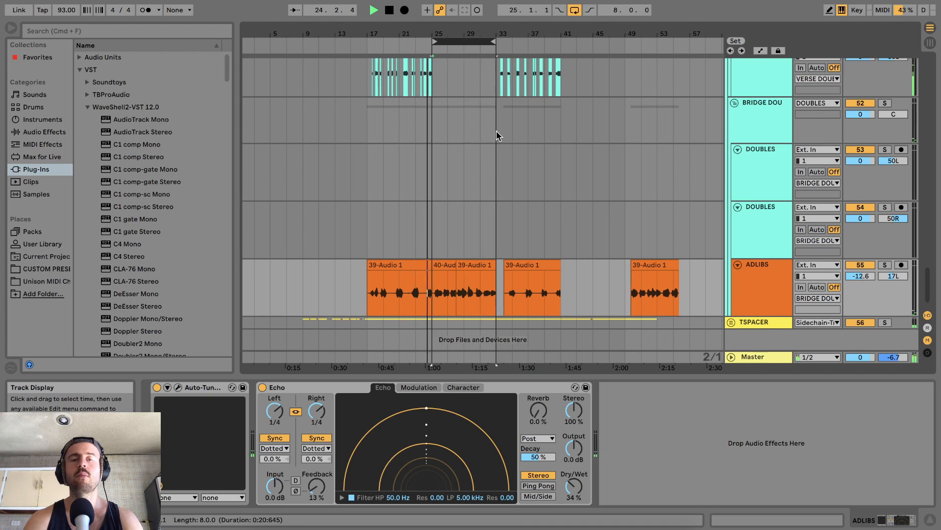
scroll(496, 136, "up", 15)
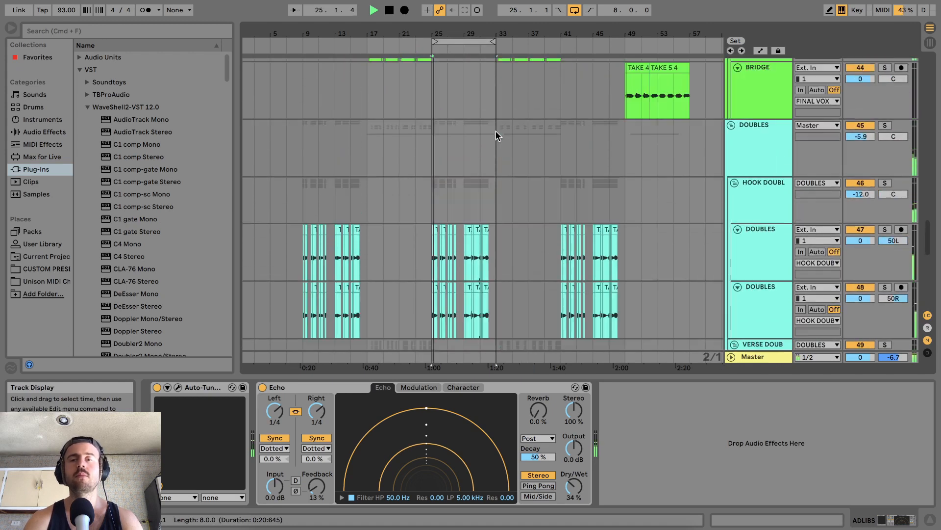
scroll(496, 136, "up", 3)
scroll(498, 130, "down", 10)
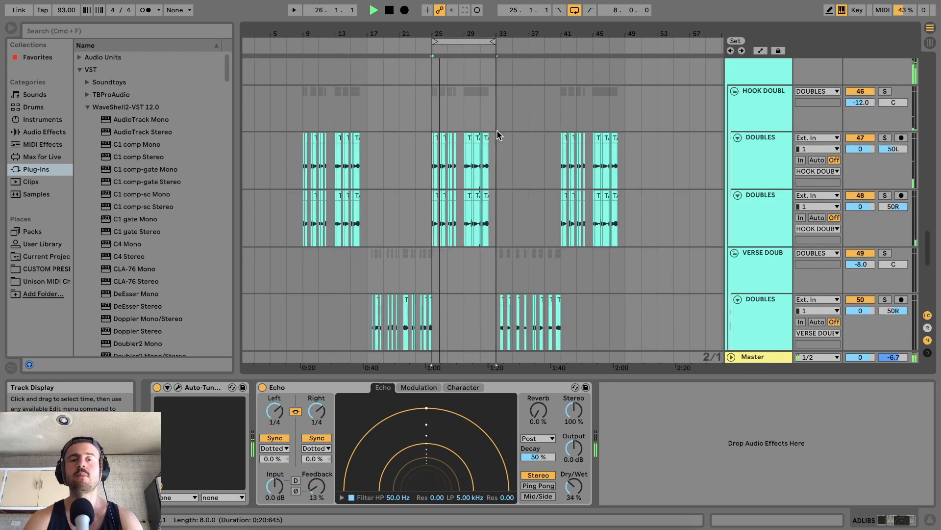
scroll(498, 130, "down", 5)
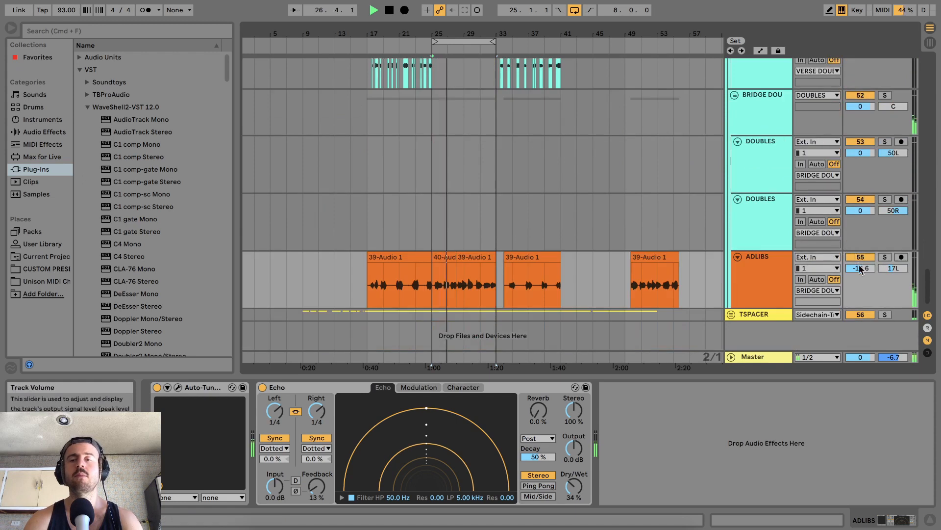
scroll(624, 177, "up", 10)
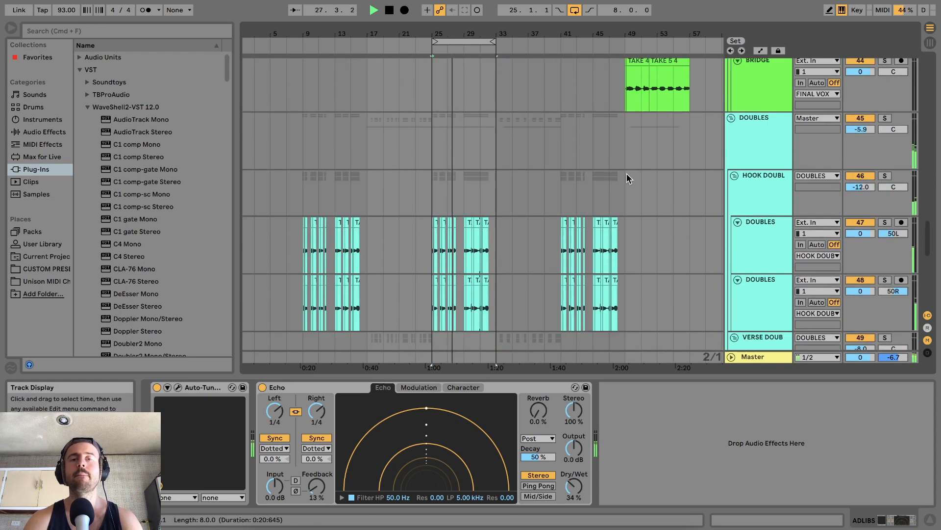
scroll(628, 173, "up", 5)
key("space")
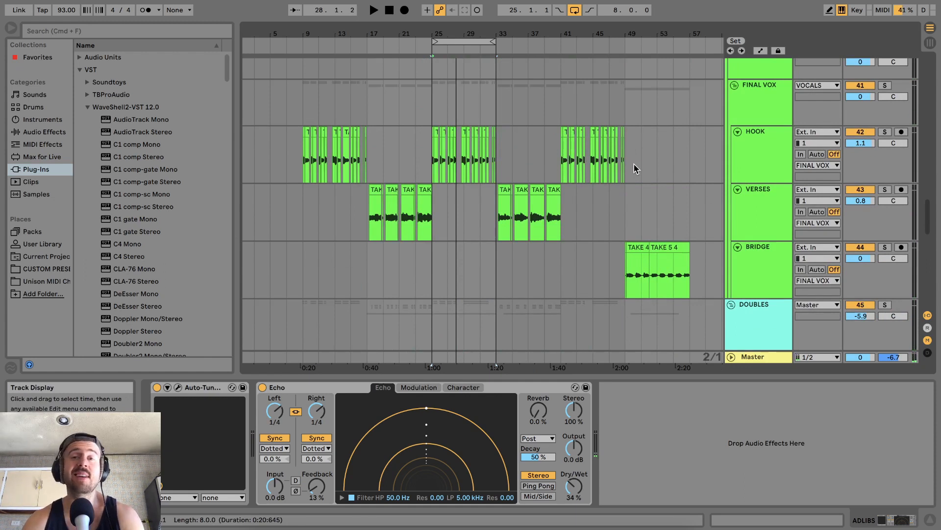
Examine the VOCALS group's StudioRack macros and chain, close its window, and look over the vocal and doubles tracks
scroll(635, 169, "up", 5)
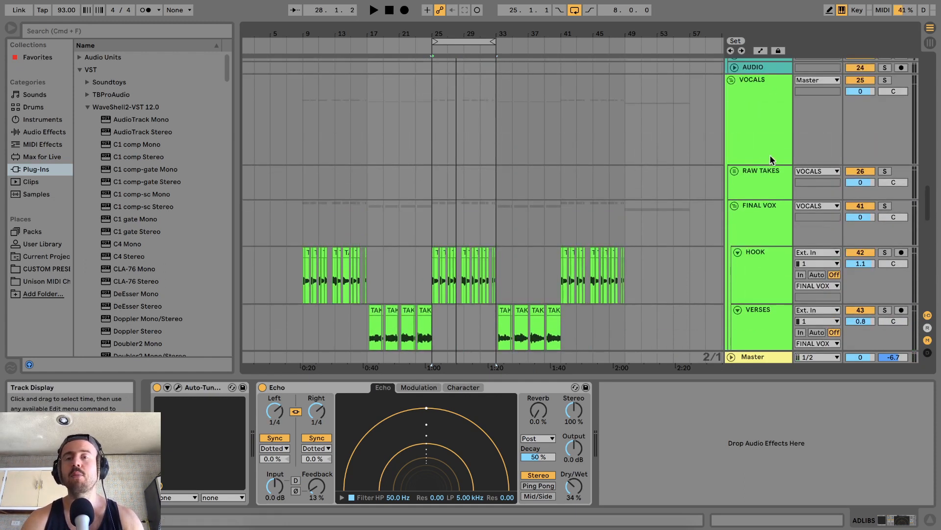
left_click(770, 148)
scroll(514, 190, "down", 5)
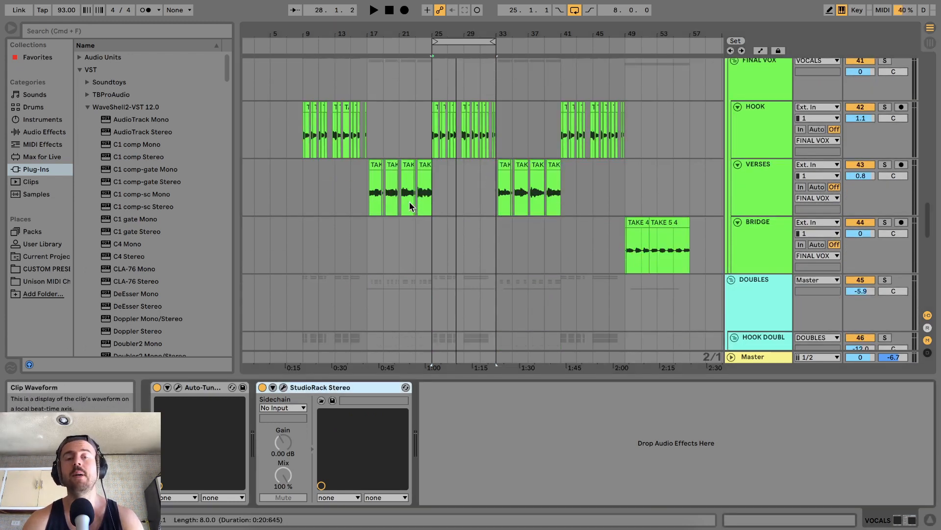
left_click(284, 388)
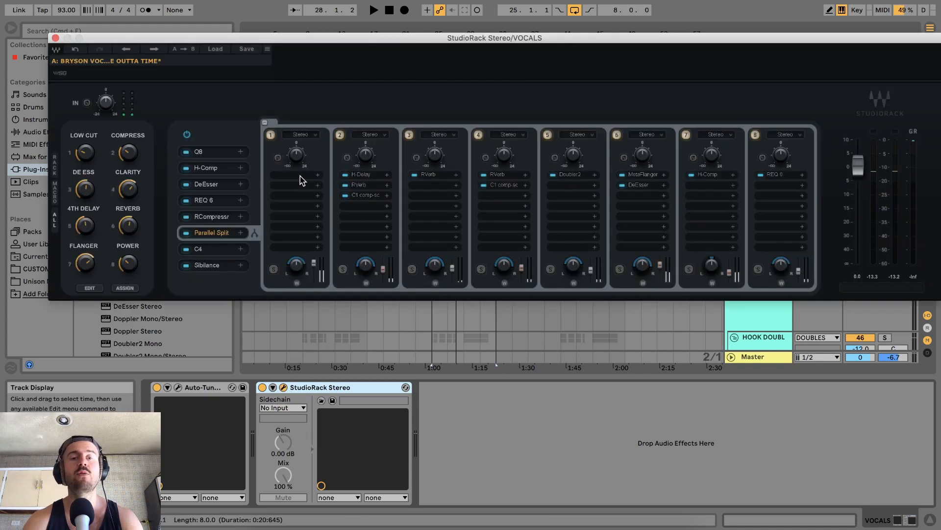
left_click(55, 38)
scroll(445, 182, "down", 6)
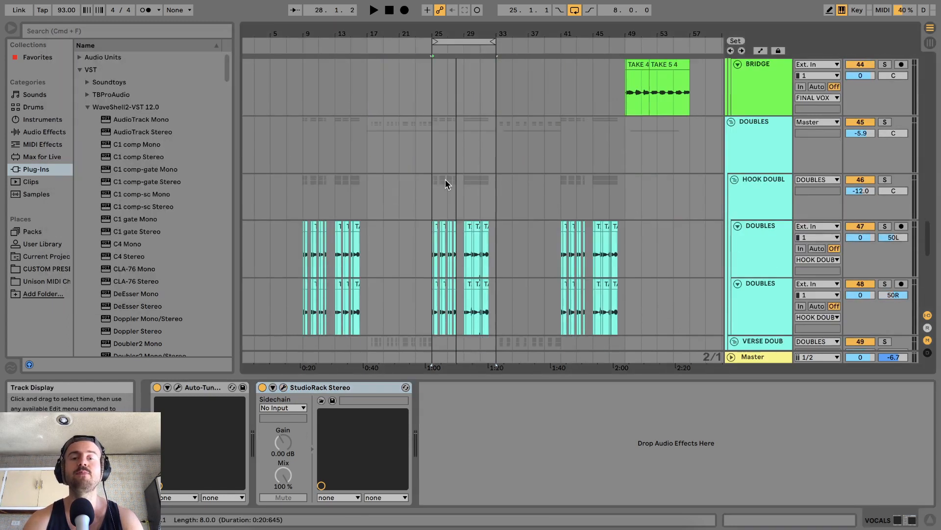
scroll(445, 182, "up", 6)
scroll(448, 180, "up", 8)
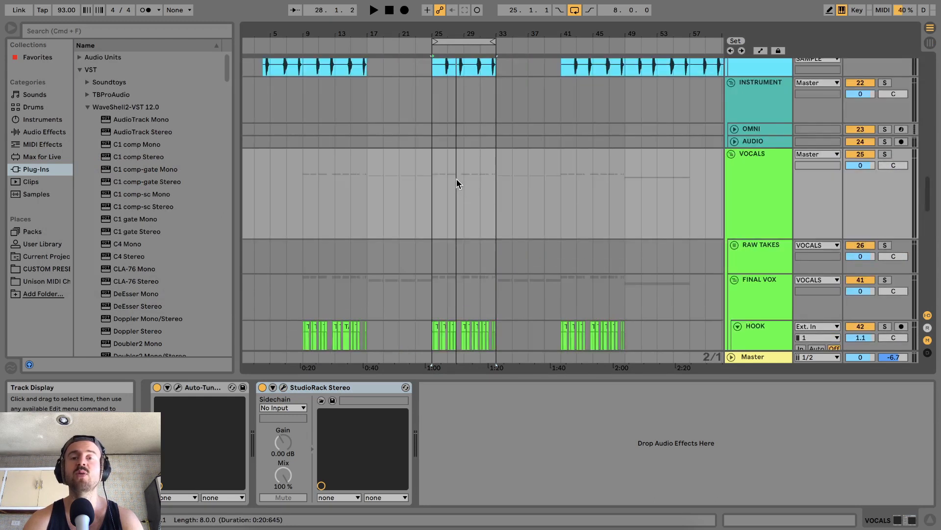
scroll(454, 179, "down", 5)
scroll(457, 179, "down", 2)
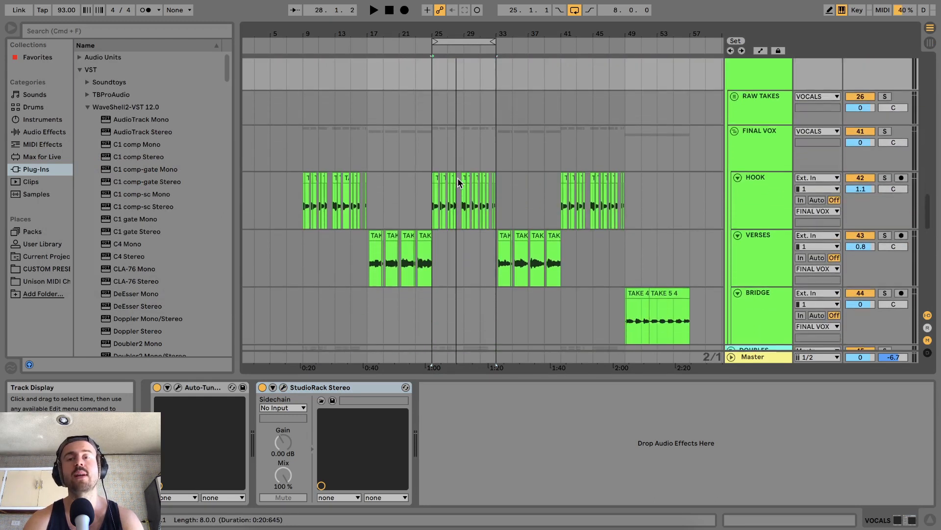